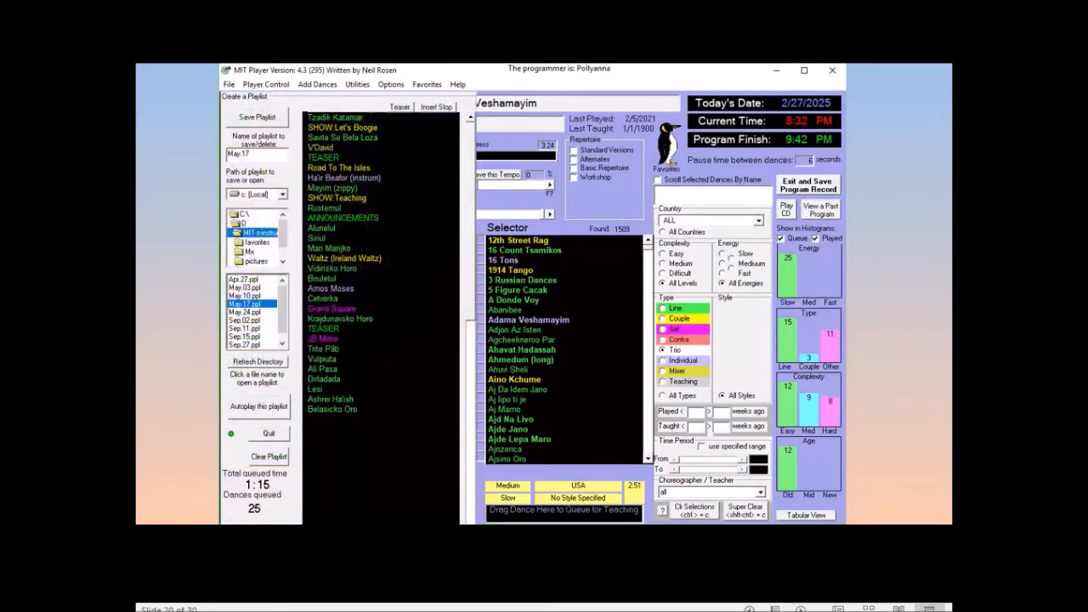
key("Right")
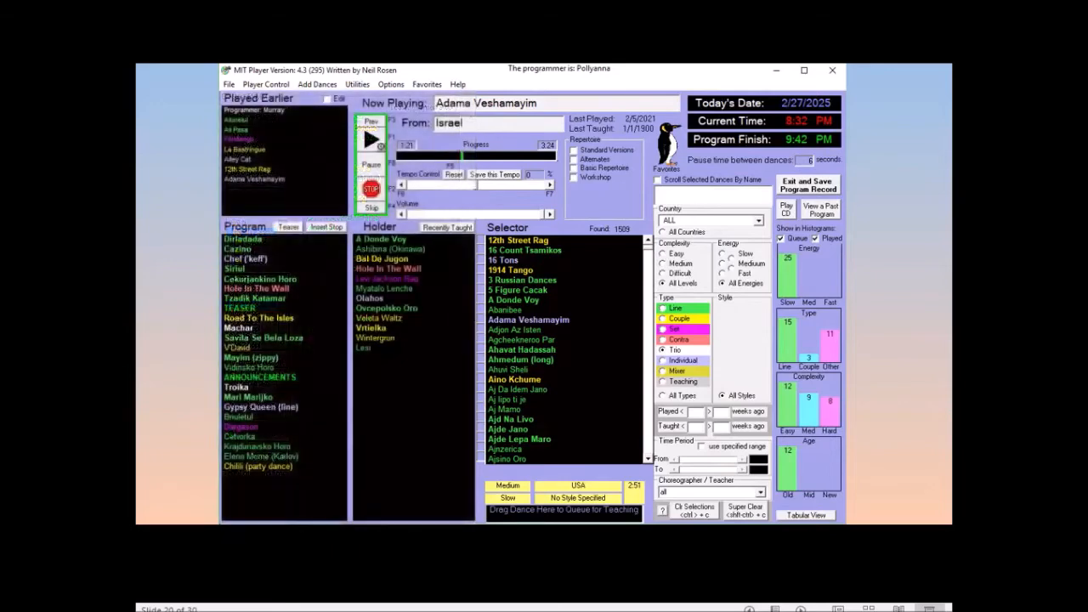
key("Right")
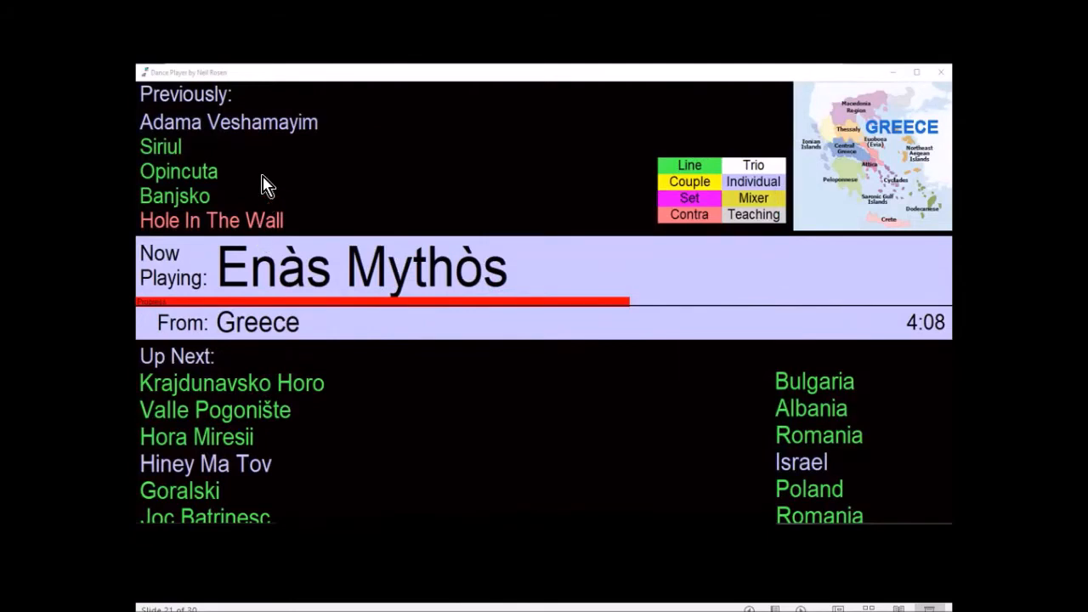
left_click(629, 316)
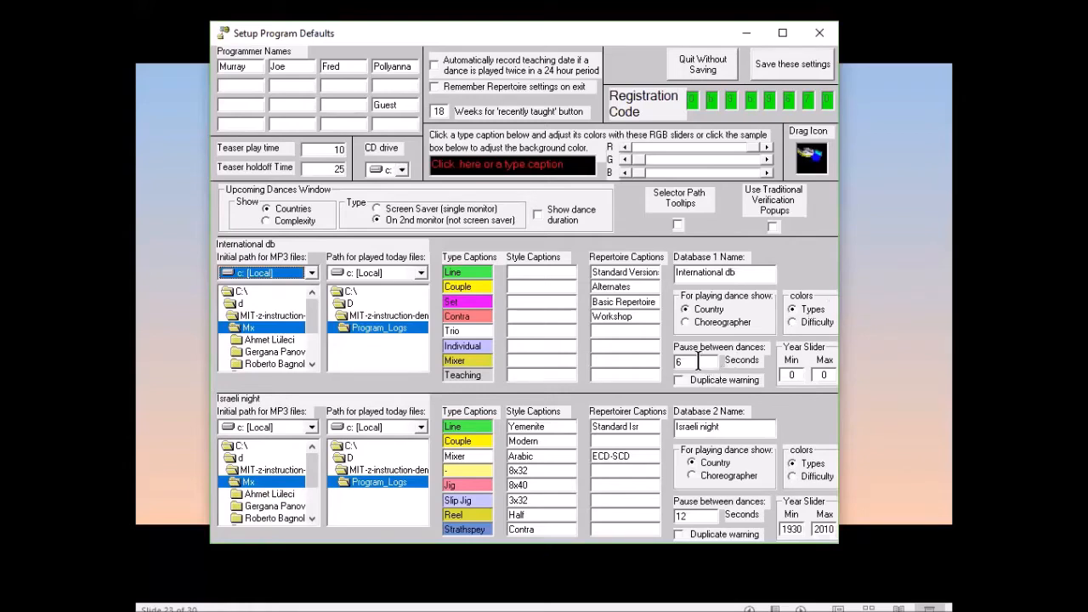
- Try the program default that remembers Repertoire settings on exit
double_click(699, 361)
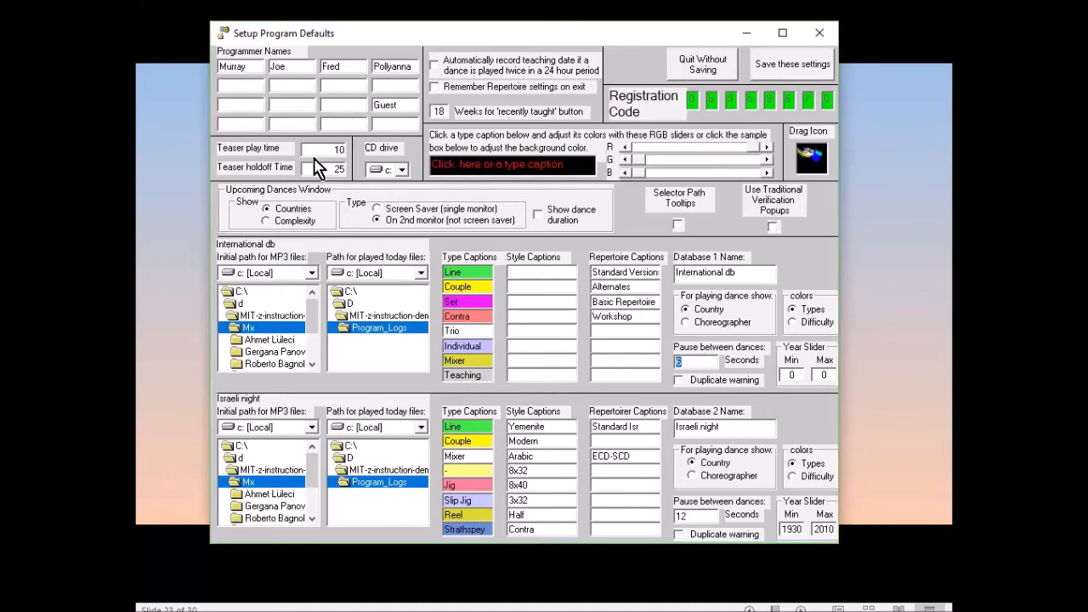
double_click(324, 148)
left_click(490, 89)
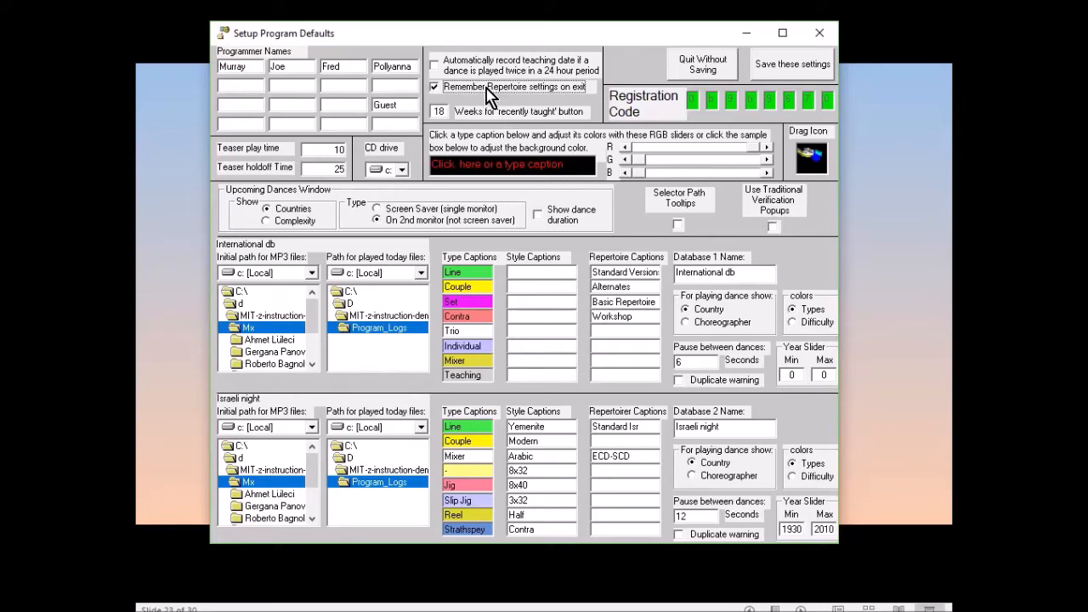
left_click(489, 88)
- Set the number of weeks for the 'recently taught' button to 22
double_click(440, 112)
type("22")
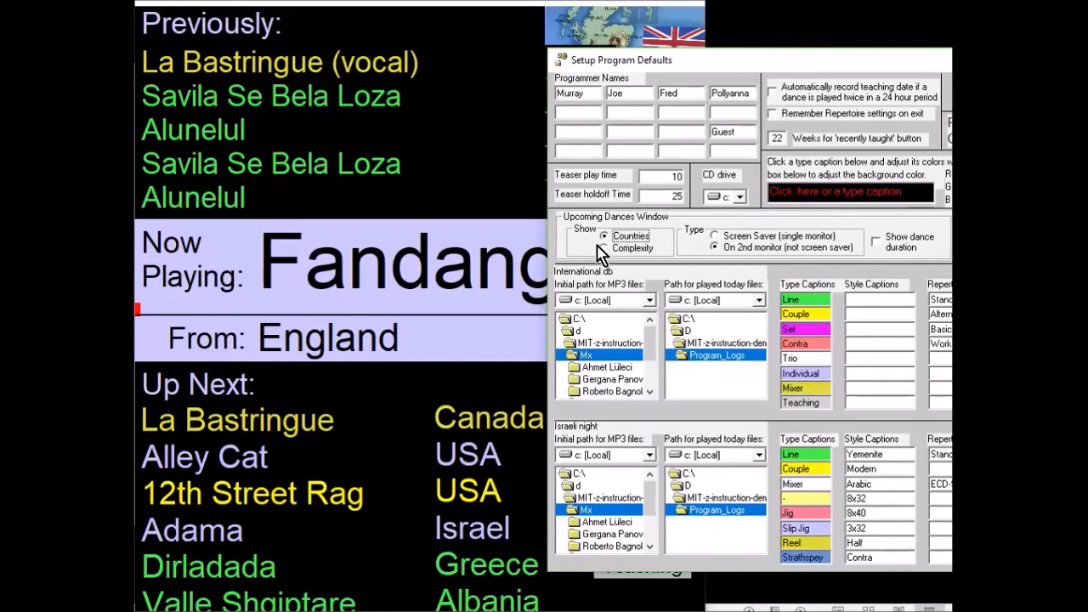
- Try showing complexity instead of countries in the upcoming dances window
left_click(511, 427)
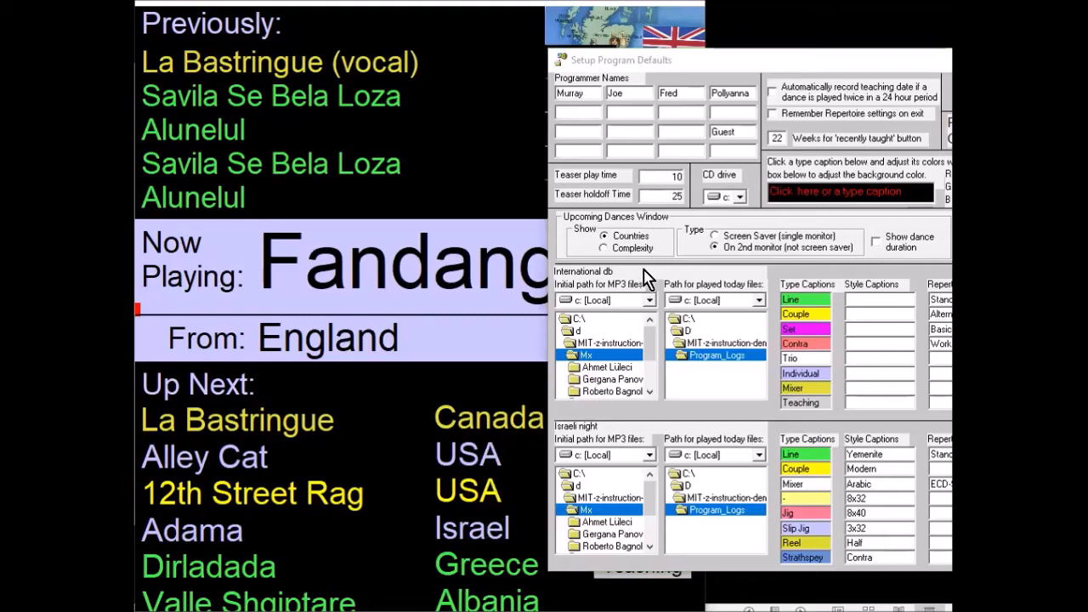
left_click(637, 250)
left_click(503, 450)
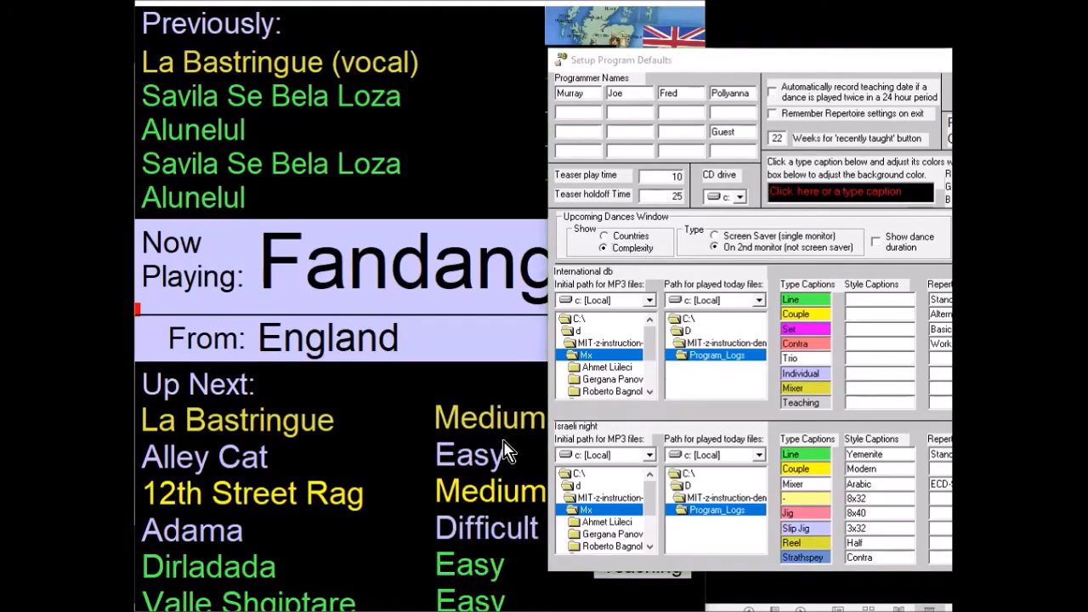
left_click(625, 238)
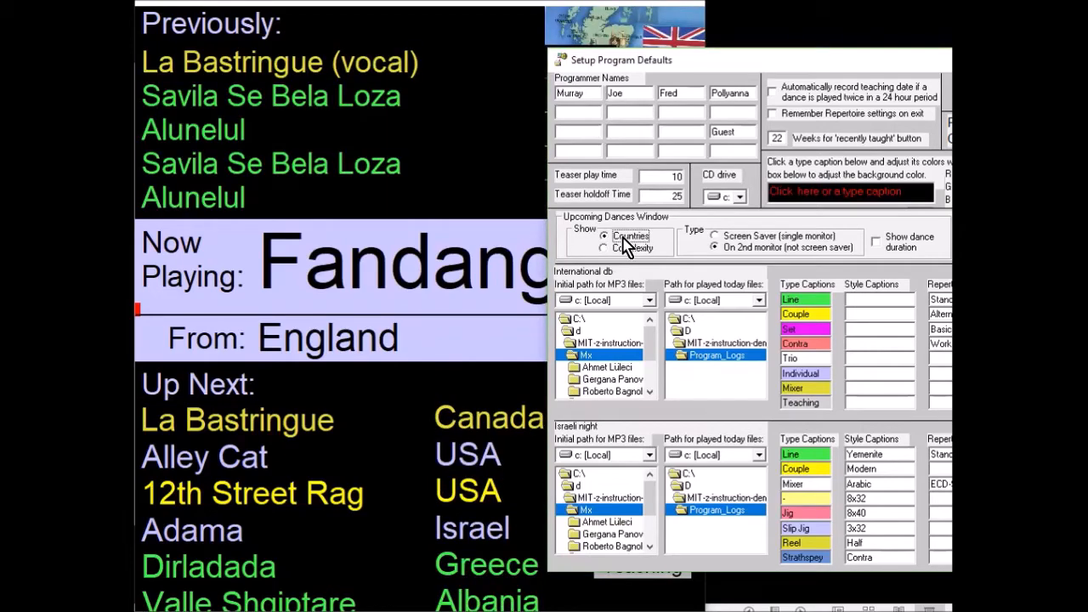
- Try the single-monitor screen saver type for the upcoming dances window instead of the second-monitor type
left_click(775, 239)
left_click(405, 215)
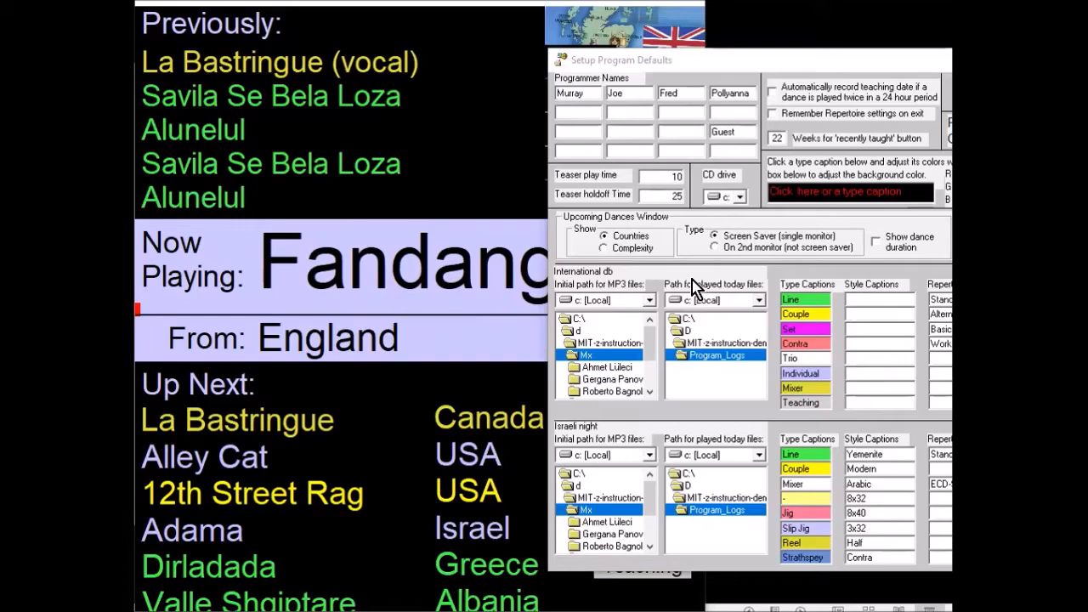
left_click(749, 248)
left_click(376, 303)
- Turn on dance duration in the upcoming dances window and the duplicate warning for the International db
left_click(905, 245)
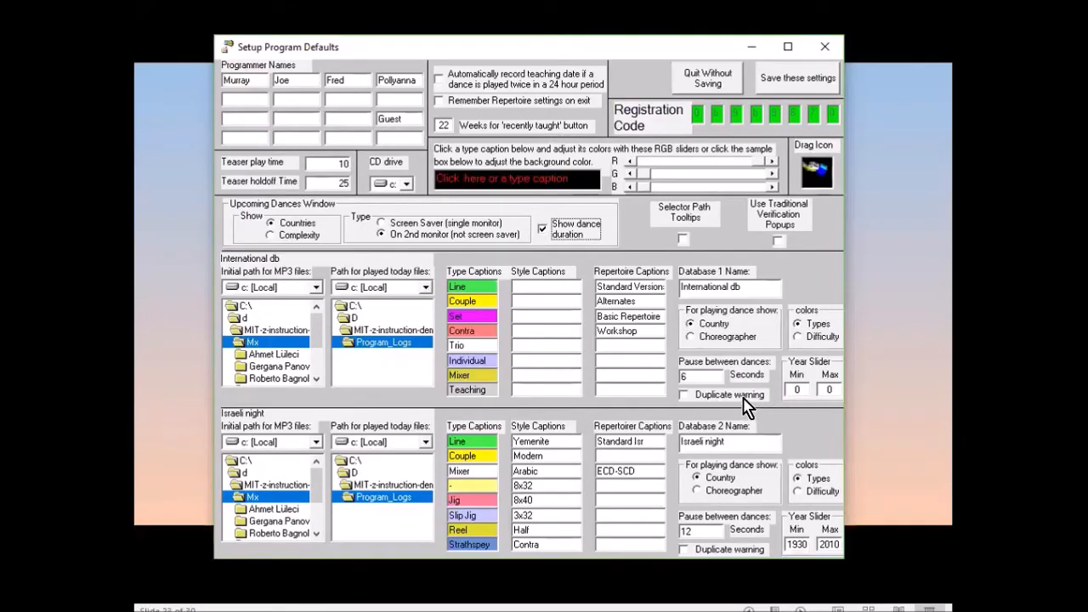
left_click(736, 395)
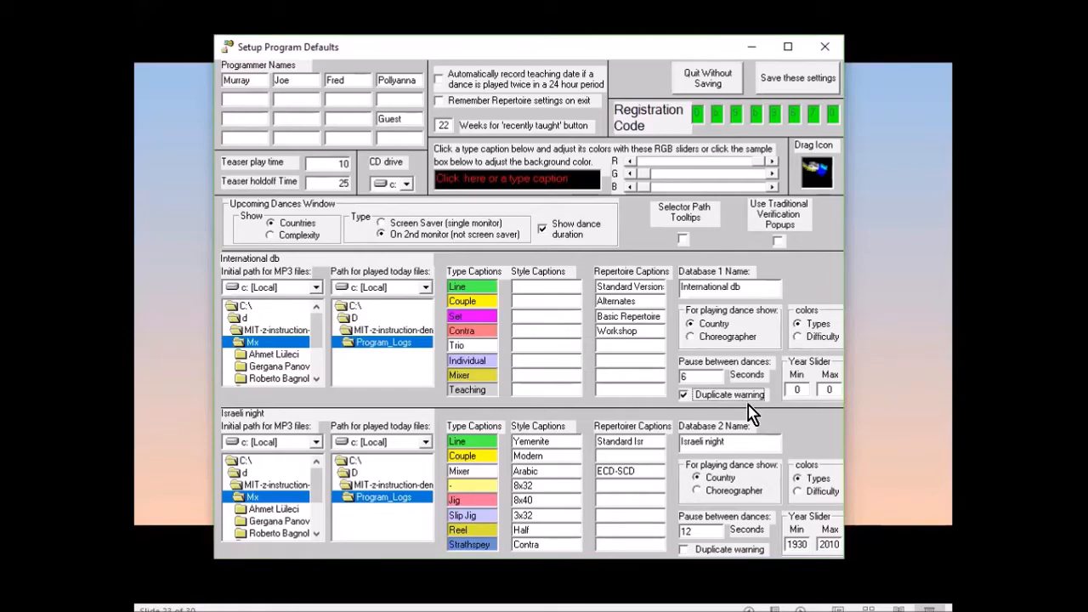
- Try showing the choreographer instead of the country for the playing dance in the International db
left_click(722, 337)
left_click(711, 326)
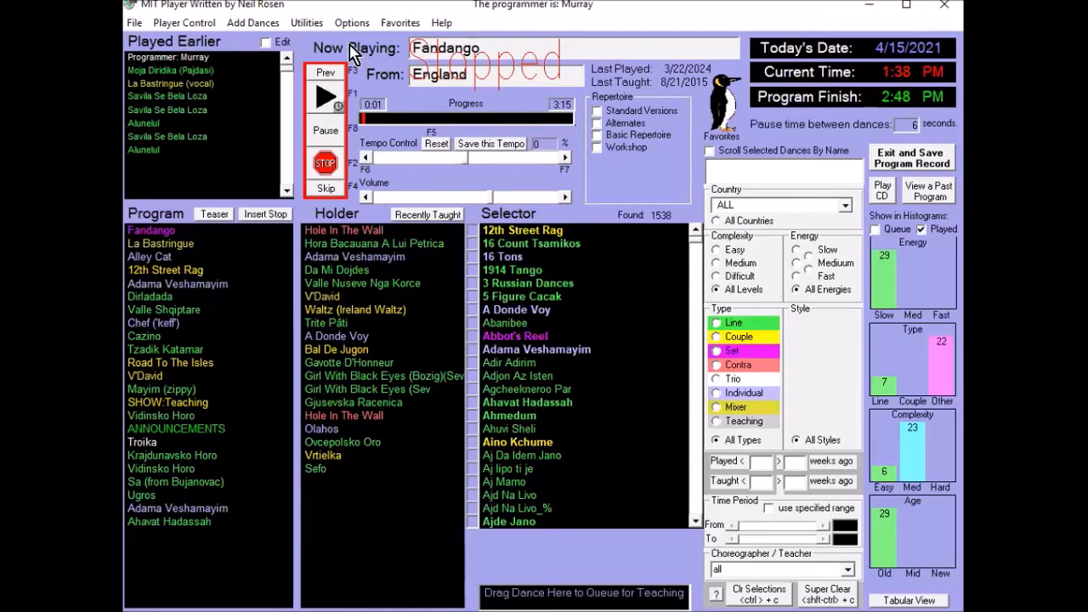
- Open the Auto-play Play List Editor and load the Apr.27.ppl playlist
left_click(307, 23)
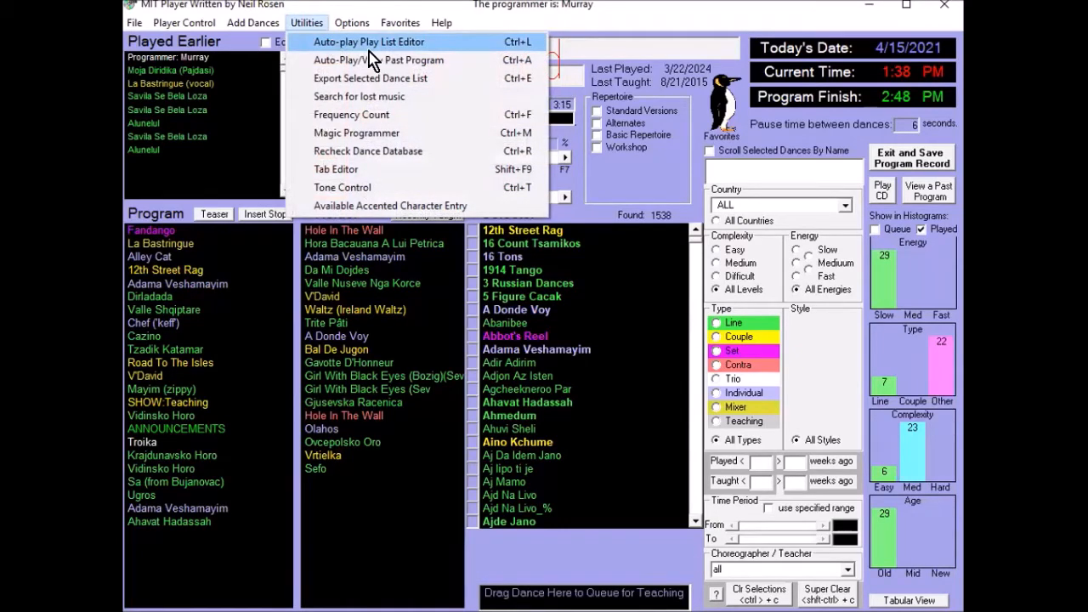
left_click(507, 43)
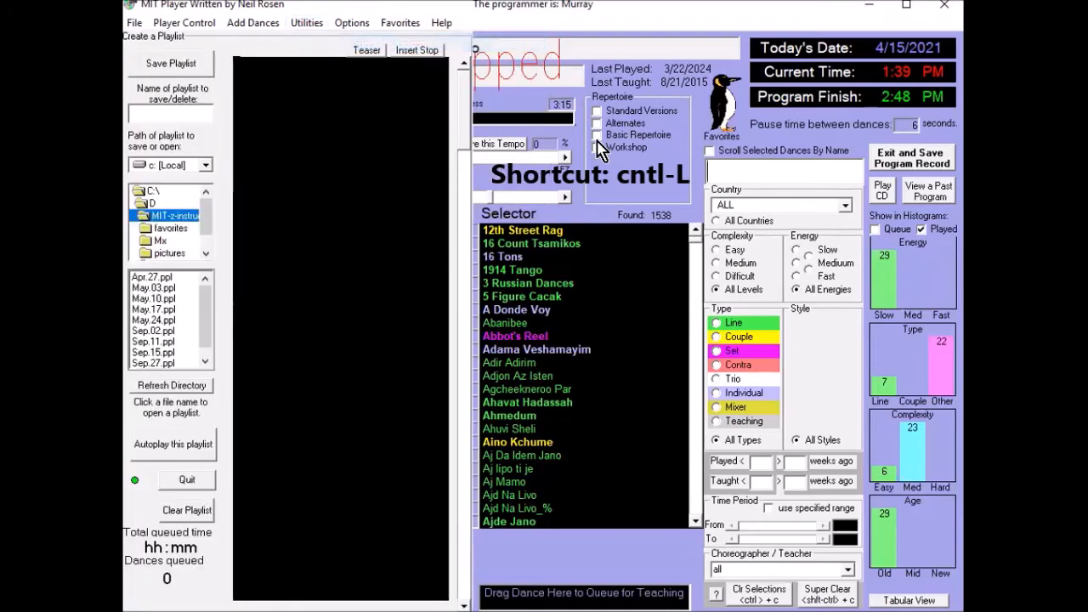
left_click(161, 277)
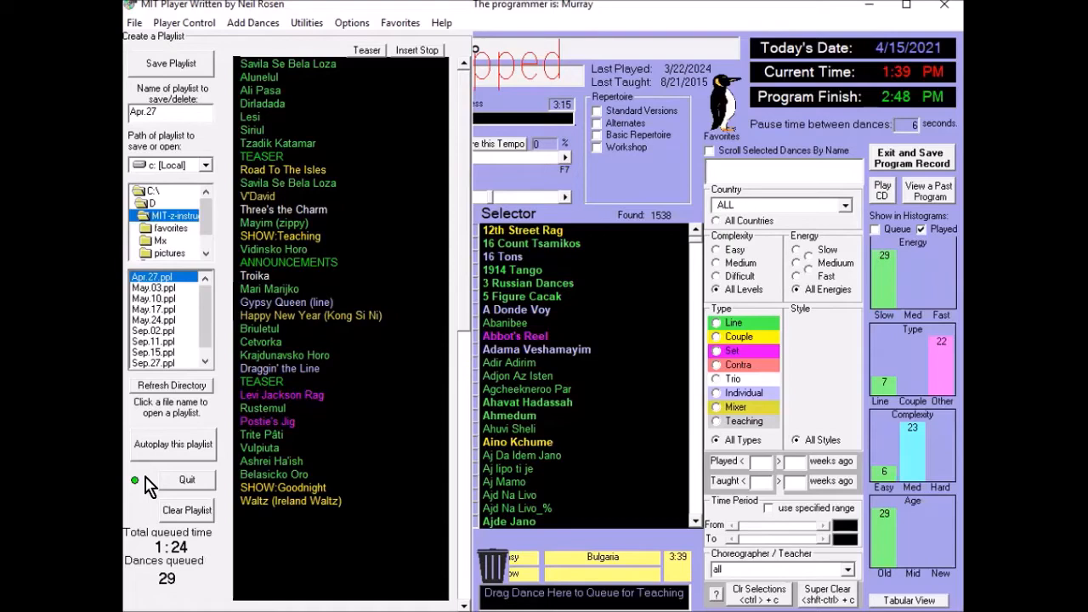
- Insert Adama Veshamayim after Krajdunavsko Horo in the playlist, then find "ajde" and add Ajde Jano at the end
left_click_drag(568, 350, 357, 363)
left_click_drag(507, 351, 531, 374)
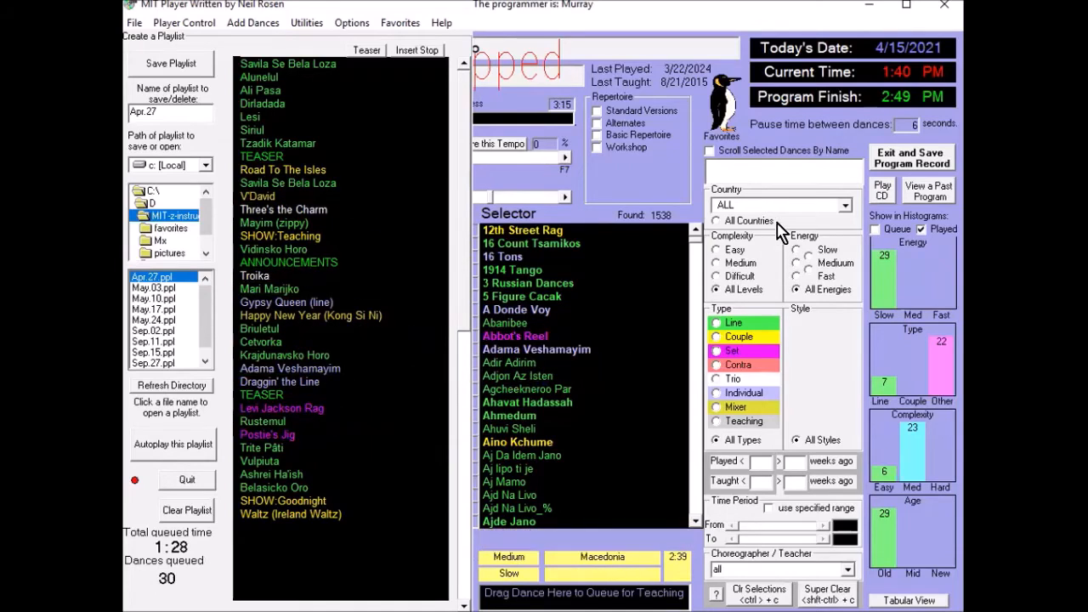
left_click(767, 174)
type("ajde")
left_click_drag(509, 230, 309, 545)
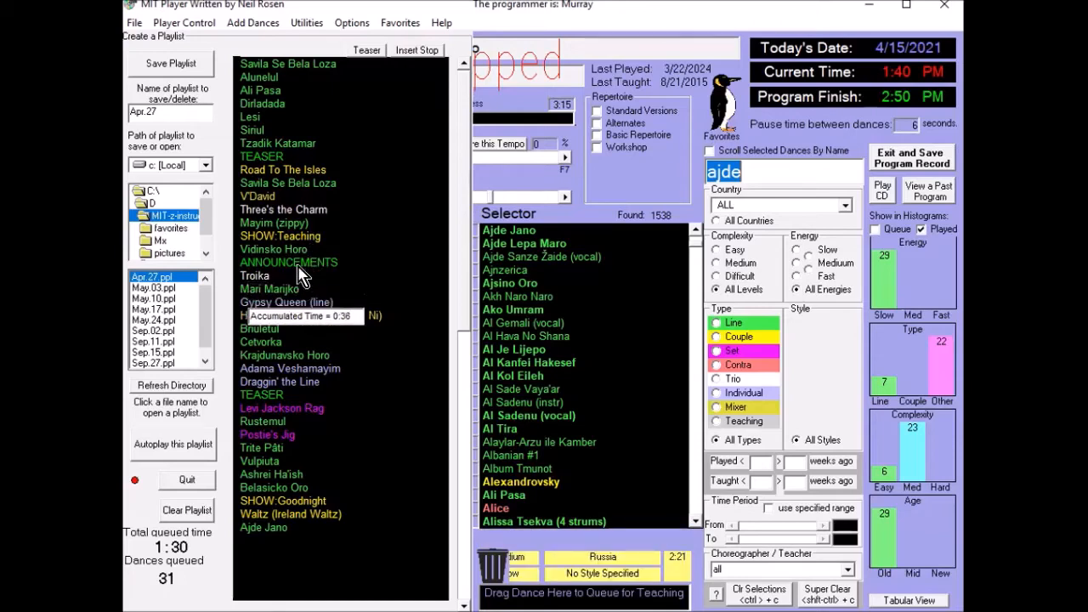
left_click_drag(299, 271, 294, 365)
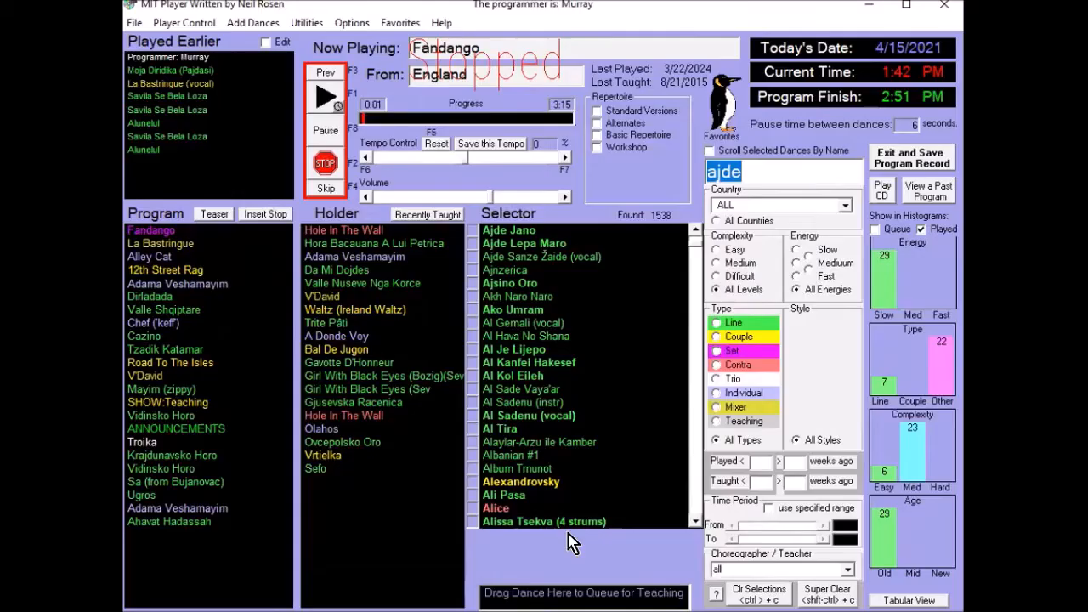
- Open the update record of the dance Ali Pasa and review its name, country choices and file-renaming option
double_click(510, 496)
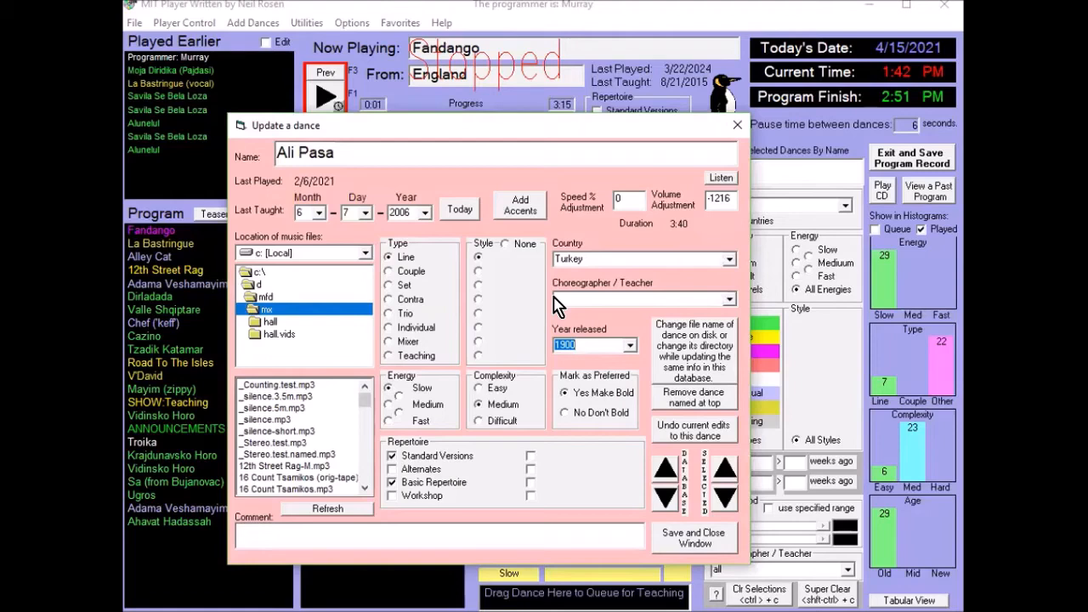
left_click(367, 155)
left_click(730, 260)
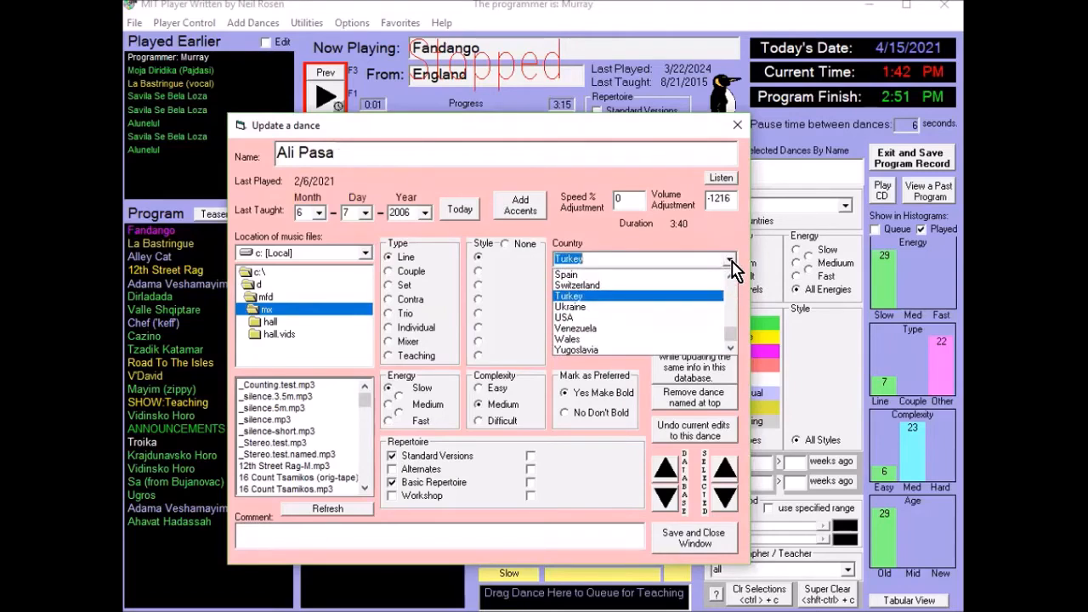
left_click(733, 269)
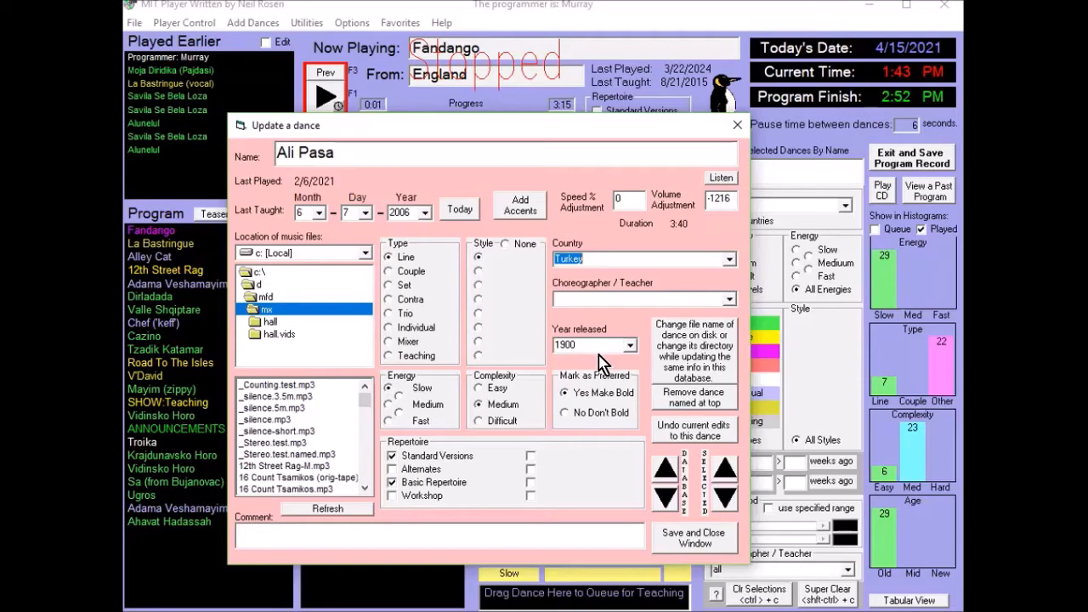
left_click(721, 370)
- Change the drag icon in the program defaults to the red U-shaped one and test it by dragging Selector dances
left_click(488, 252)
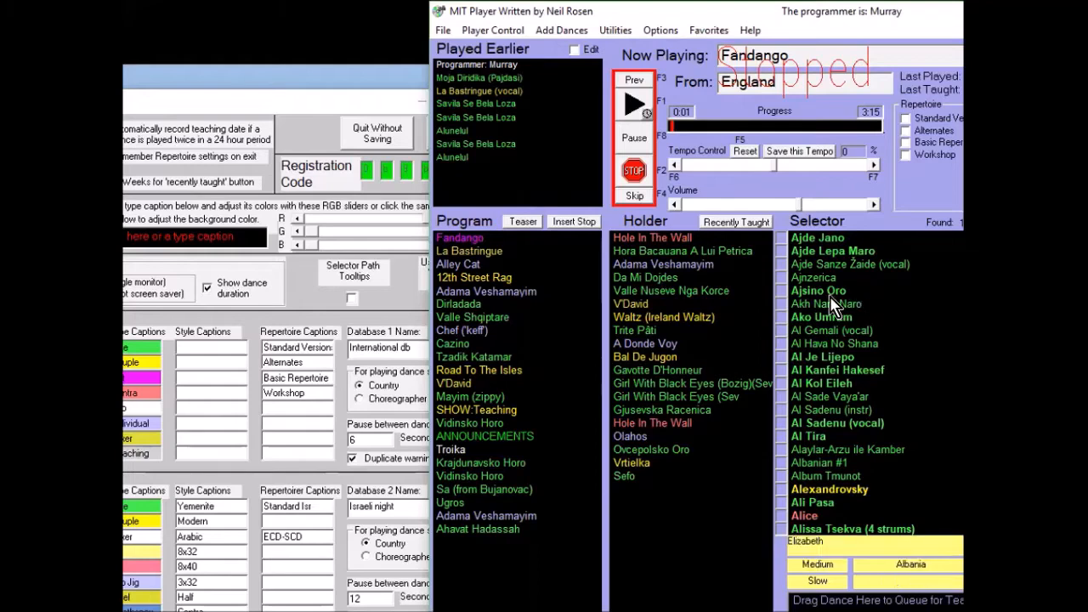
left_click_drag(820, 290, 812, 382)
left_click(357, 118)
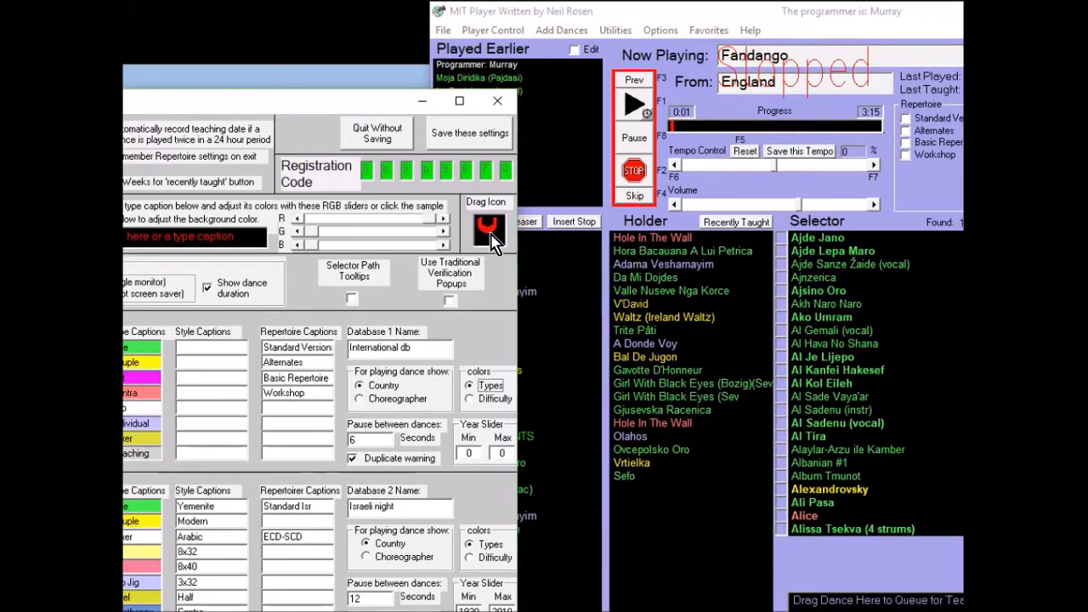
left_click_drag(823, 317, 848, 322)
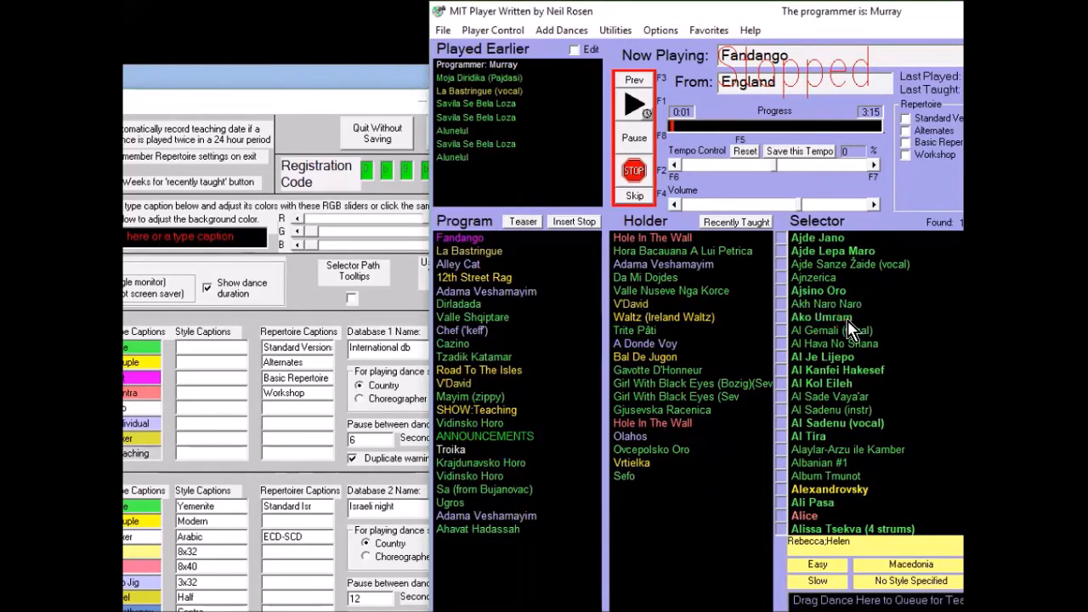
- Turn on Selector path tooltips and save the program default settings
left_click(330, 148)
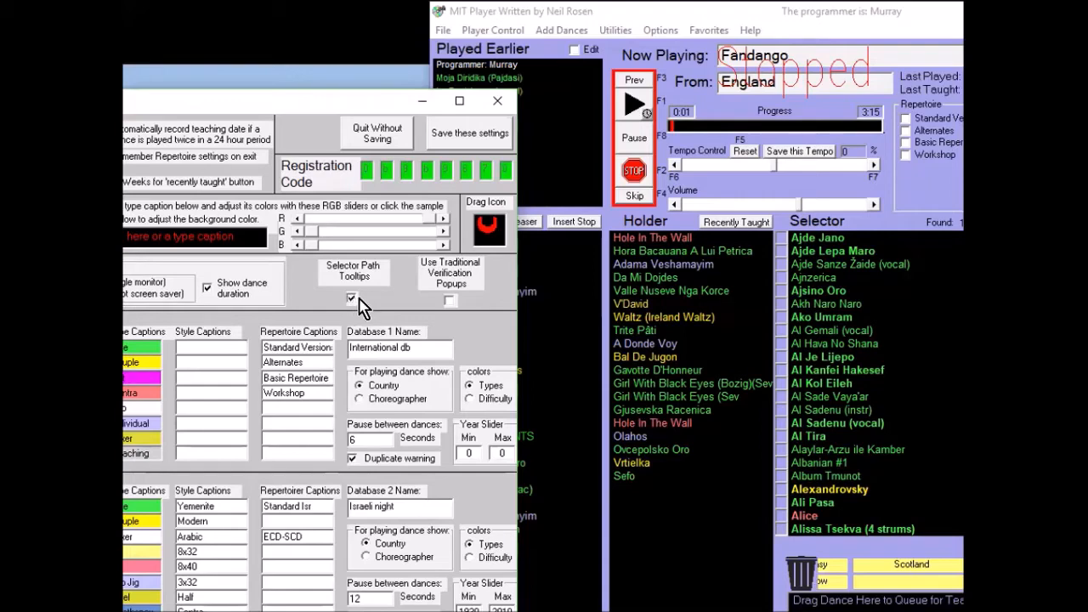
left_click(470, 133)
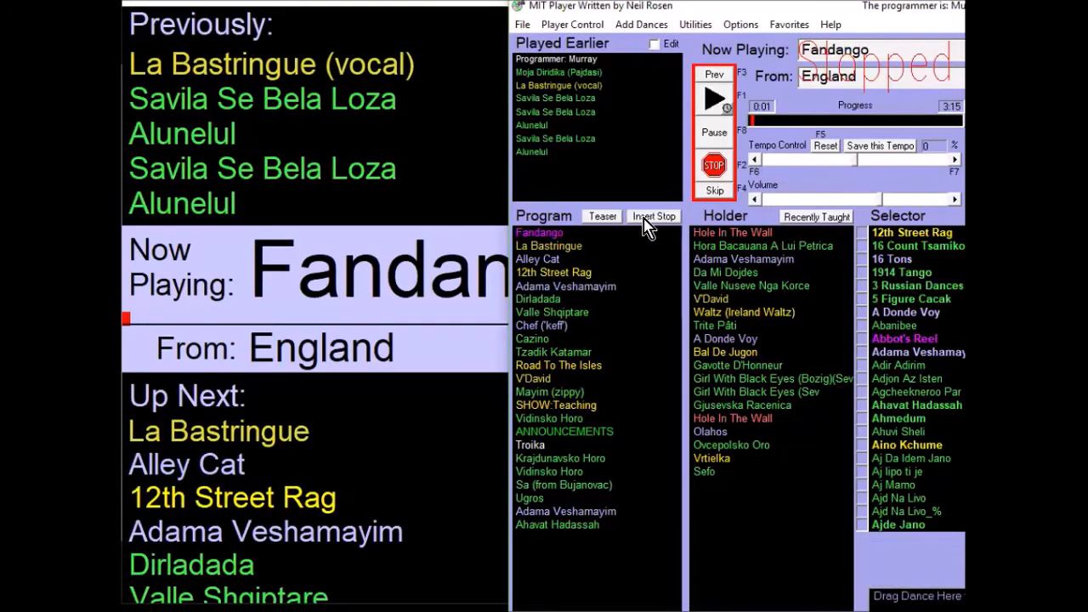
- Insert a STOP entry above Fandango and an ANNOUNCEMENTS entry directly below Fandango in the Program list
left_click_drag(646, 225, 586, 231)
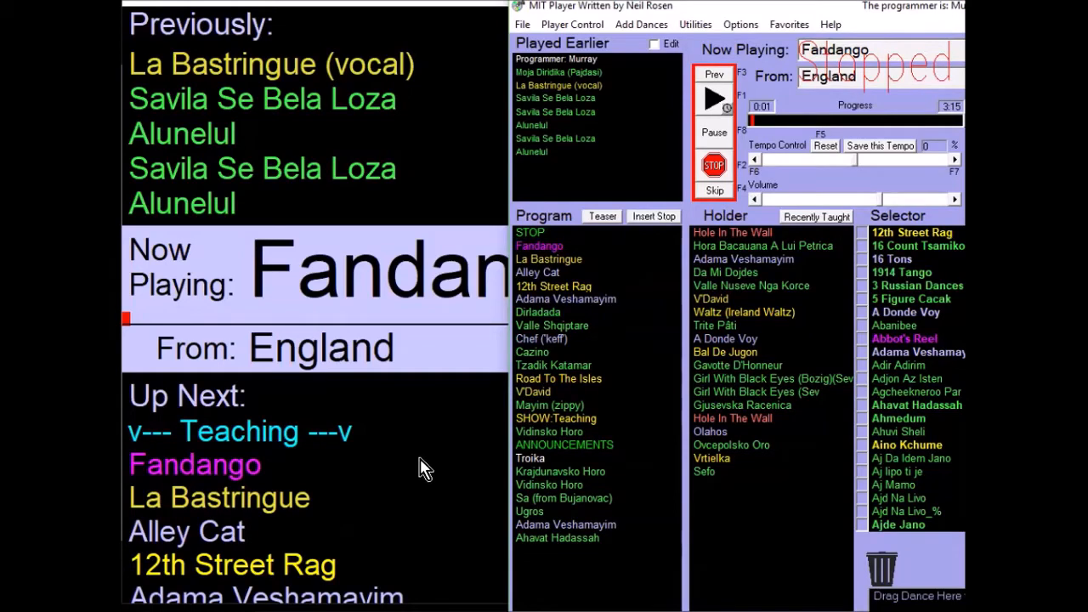
right_click(643, 219)
left_click_drag(574, 551, 583, 246)
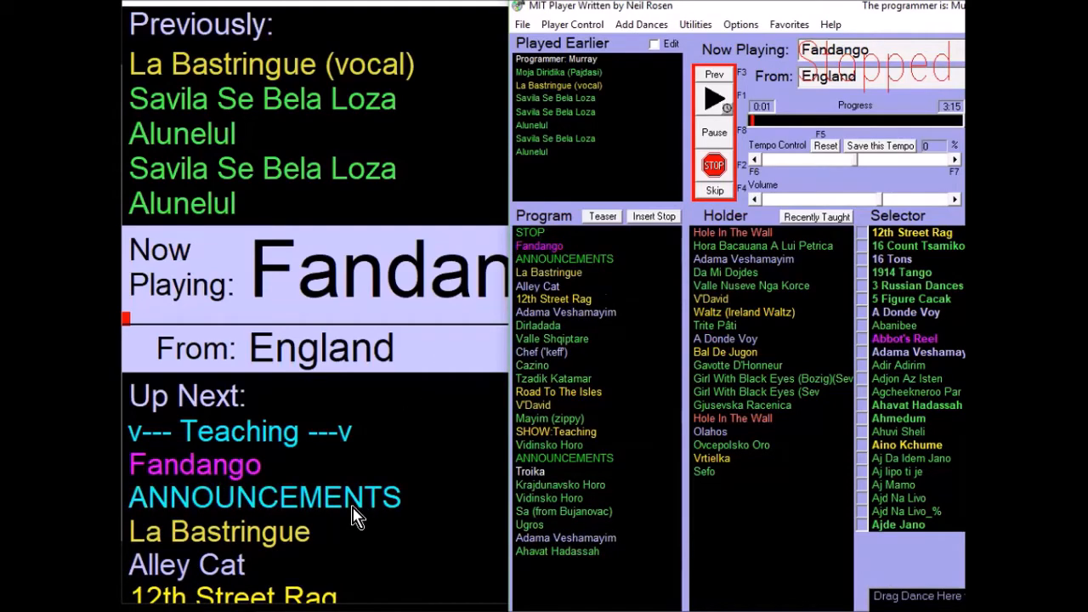
left_click(353, 510)
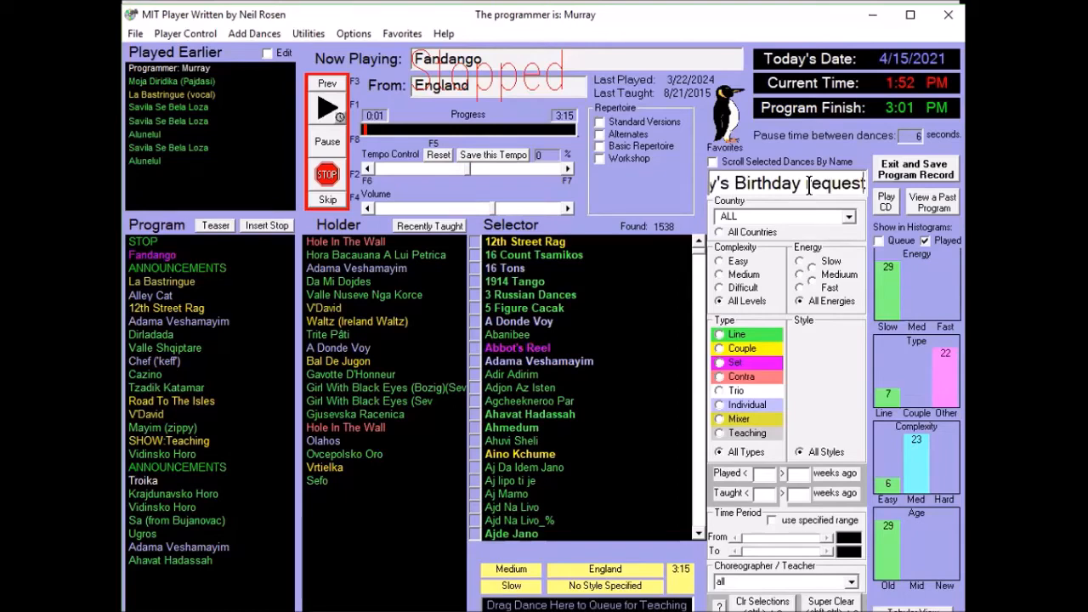
- Add the birthday request as a SHOW entry, move it above Fandango in the Program list, and remove the STOP entry
key("Return")
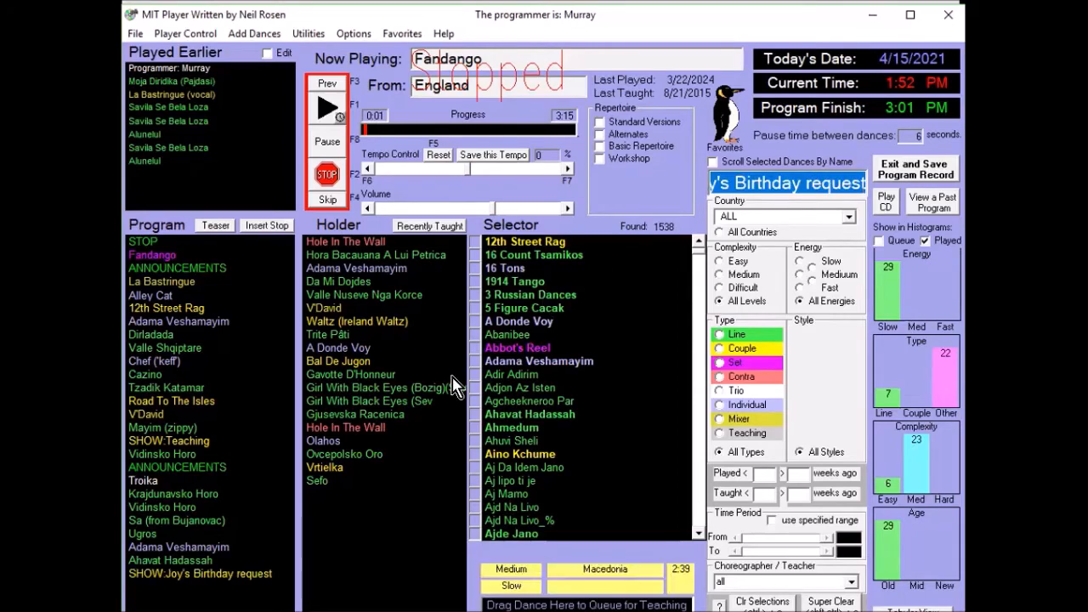
left_click_drag(210, 581, 180, 286)
left_click_drag(139, 243, 421, 374)
key("alt+Tab")
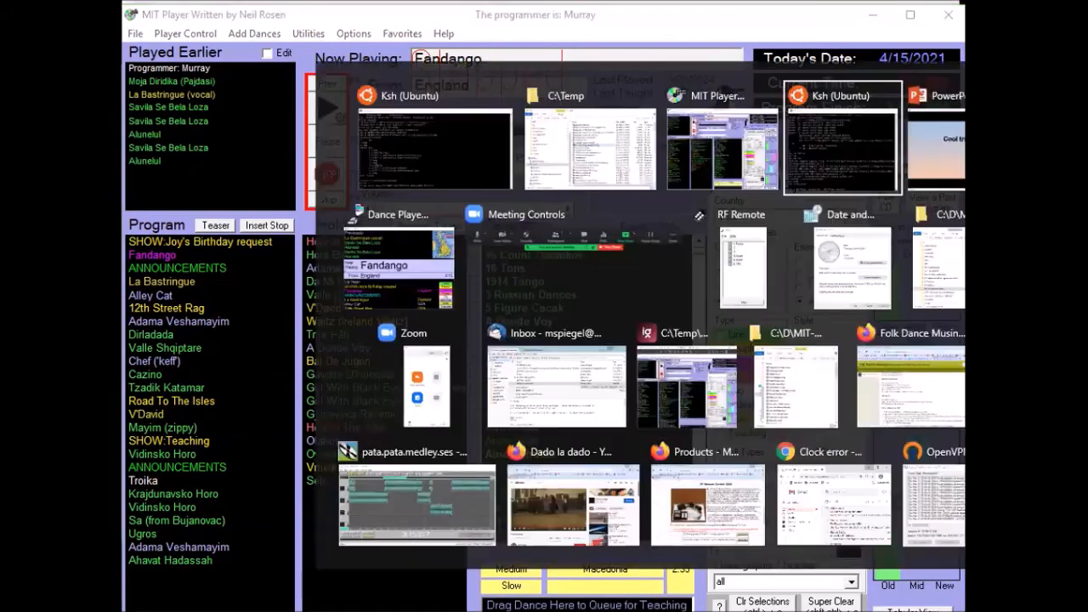
key("alt+Tab")
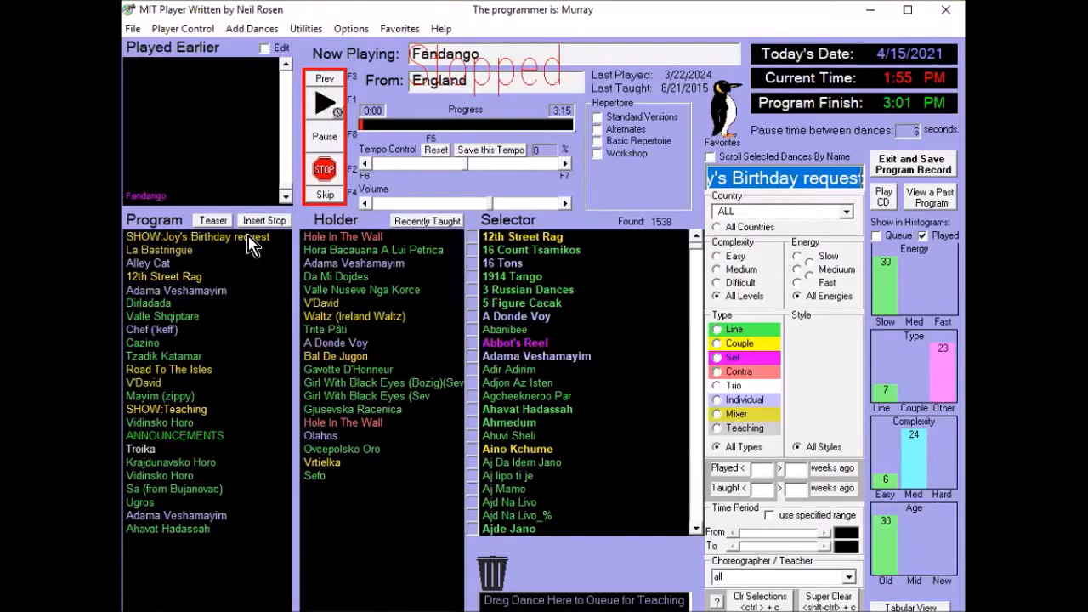
- Move the birthday request SHOW entry directly below Alley Cat in the Program list, and clear the Holder list
mouse_move(246, 262)
left_mouse_down()
mouse_move(246, 320)
mouse_move(253, 263)
left_mouse_up()
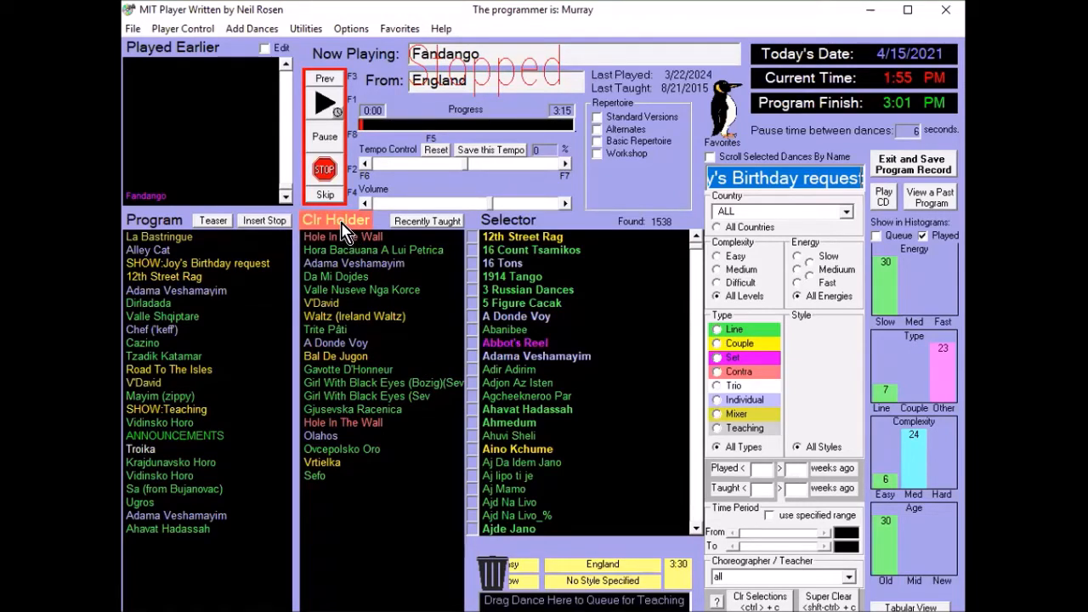
left_click(343, 230)
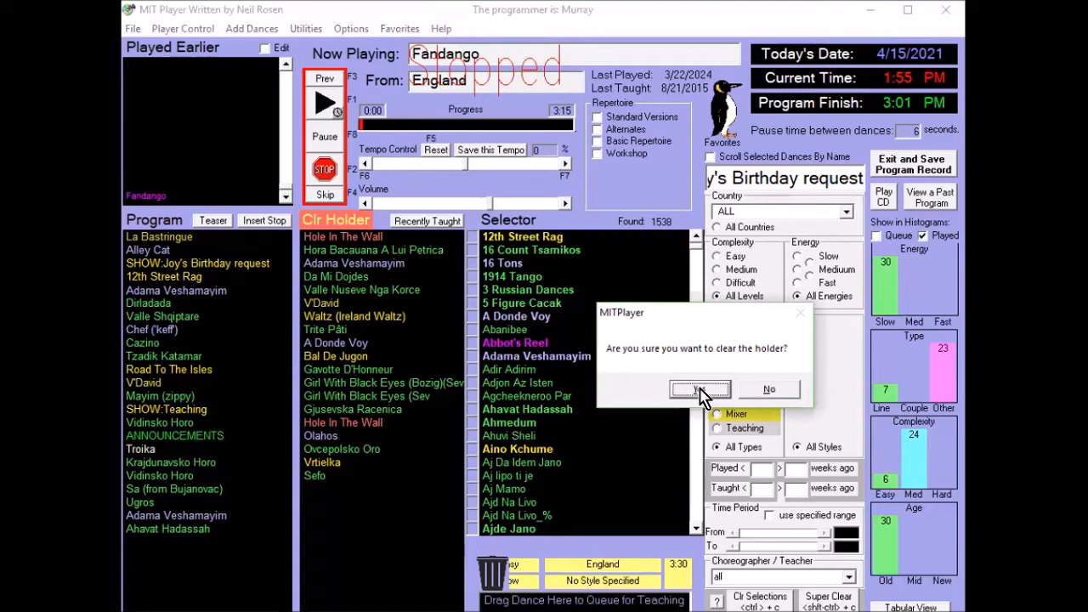
left_click(699, 390)
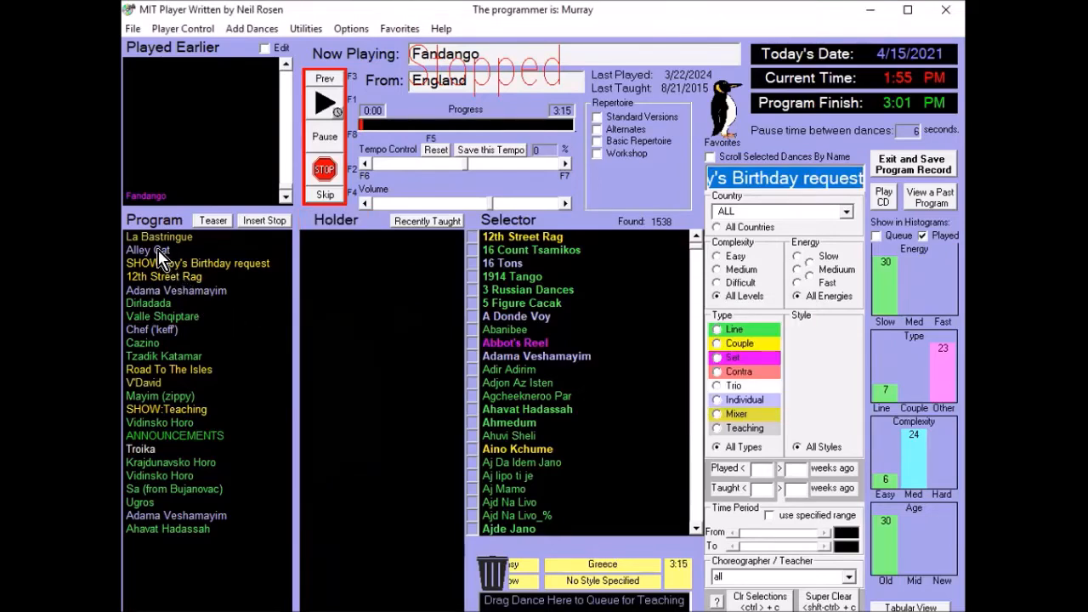
mouse_move(156, 227)
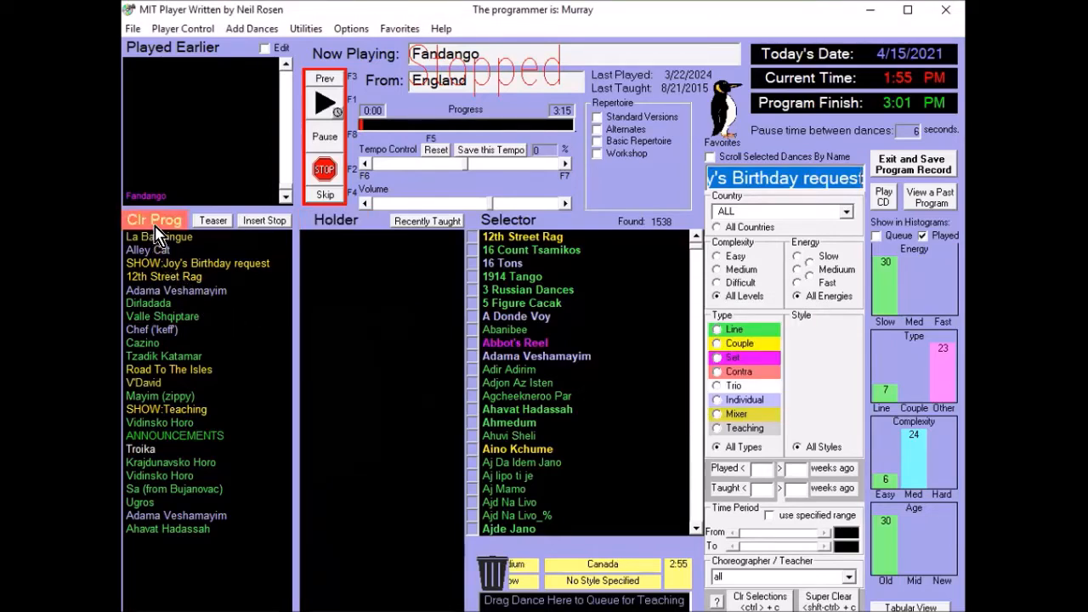
left_click(156, 227)
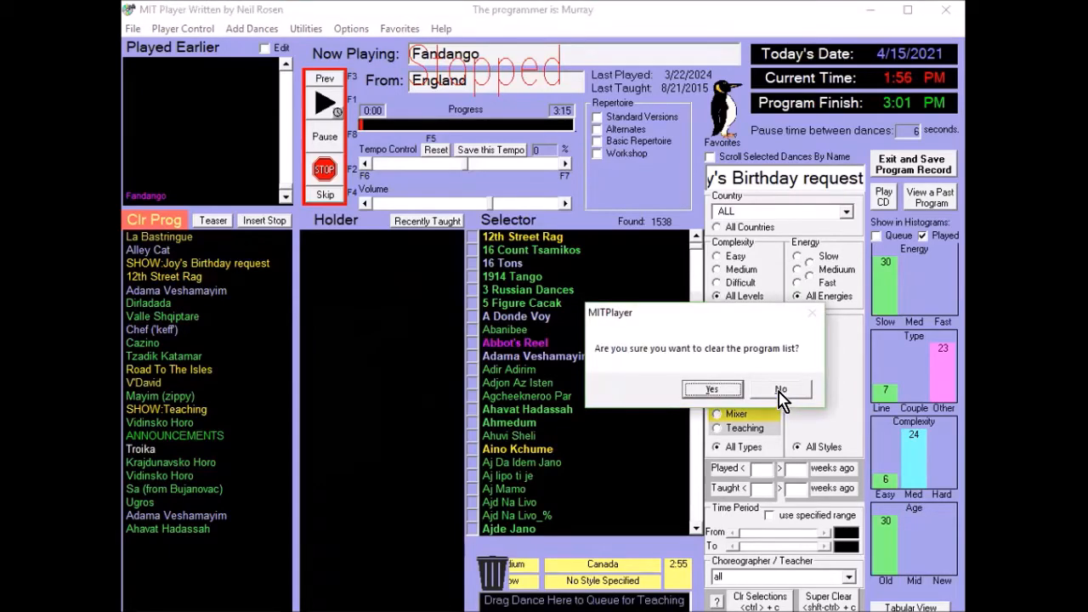
left_click(780, 393)
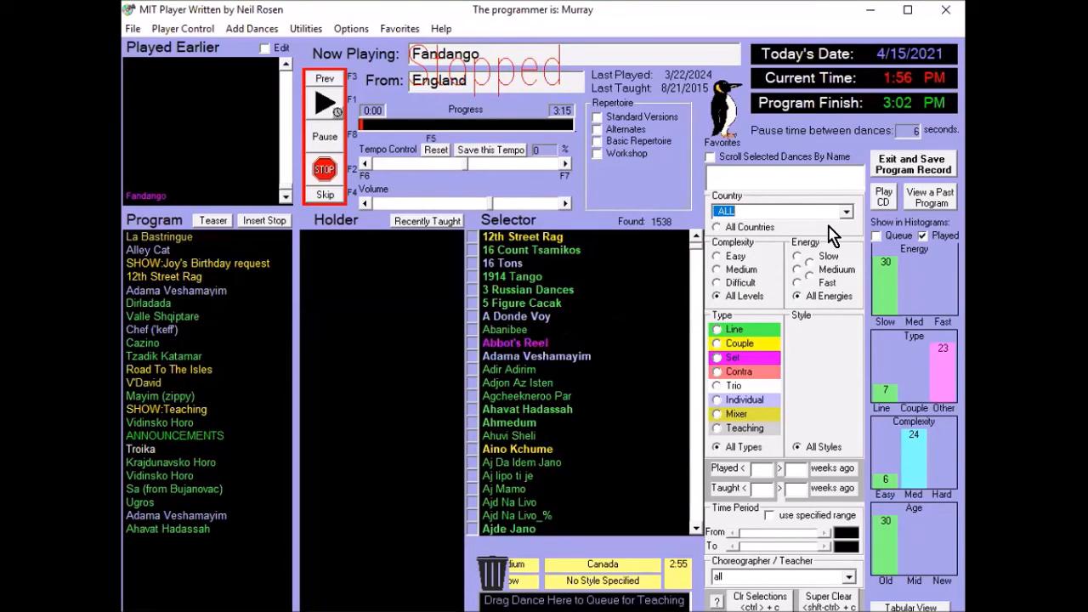
- Filter the Selector to difficult Couple dances, and clear those filter selections again
left_click(746, 344)
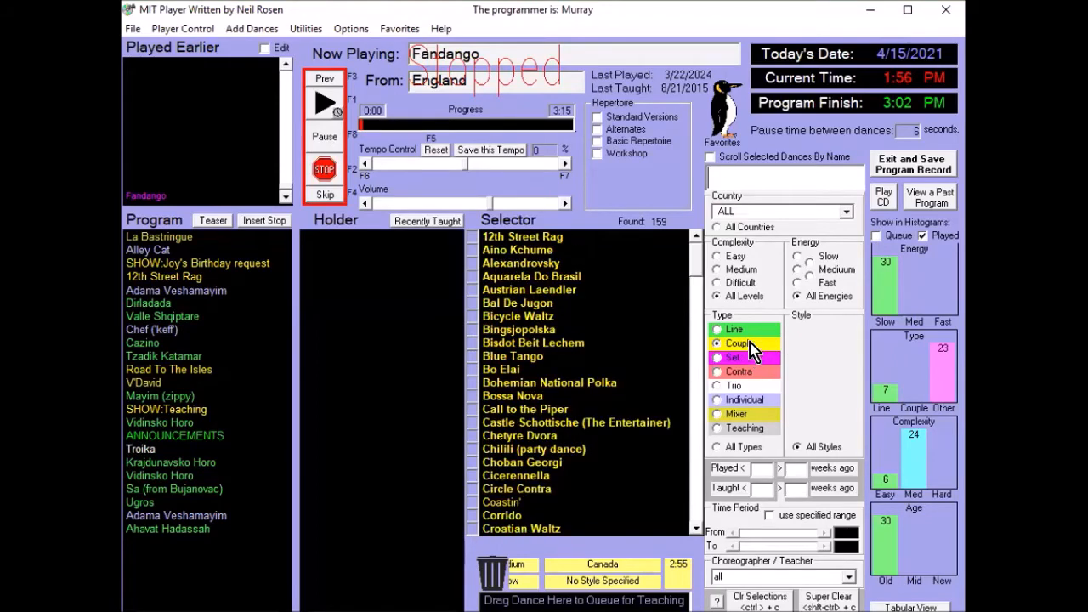
left_click(739, 283)
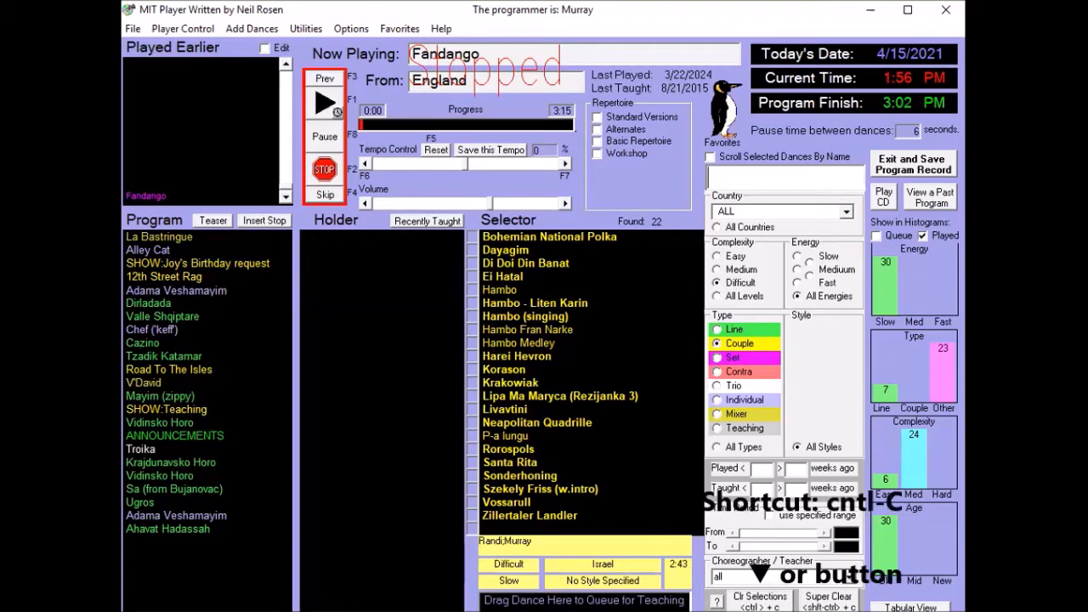
key("ctrl+c")
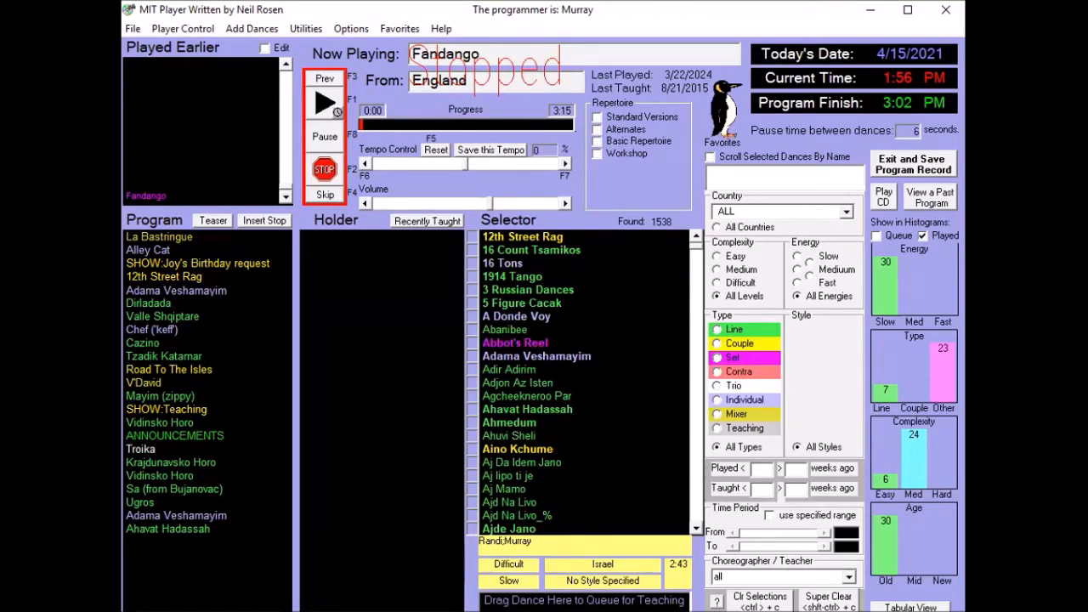
- Limit the Selector to the Workshop repertoire with isolation by substring, and reset all selection settings with Super Clear
left_click(625, 153)
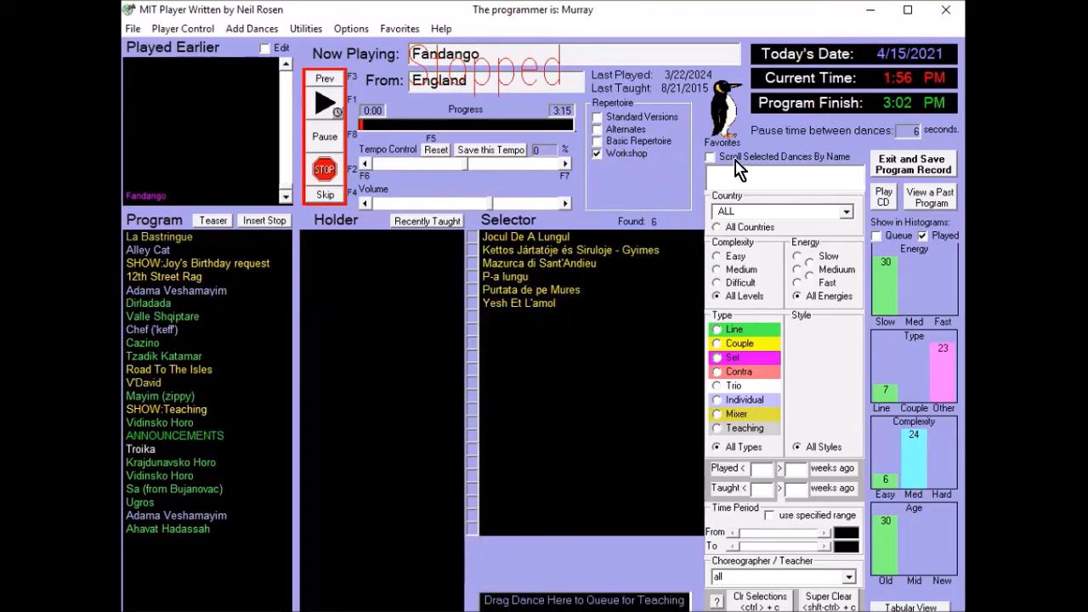
left_click(710, 158)
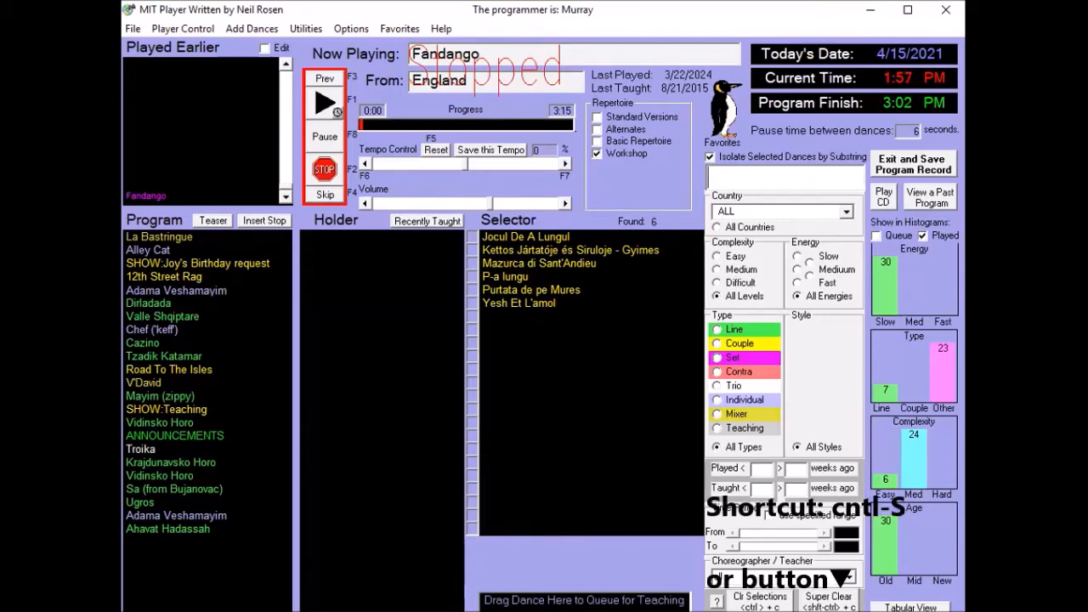
key("ctrl+shift+c")
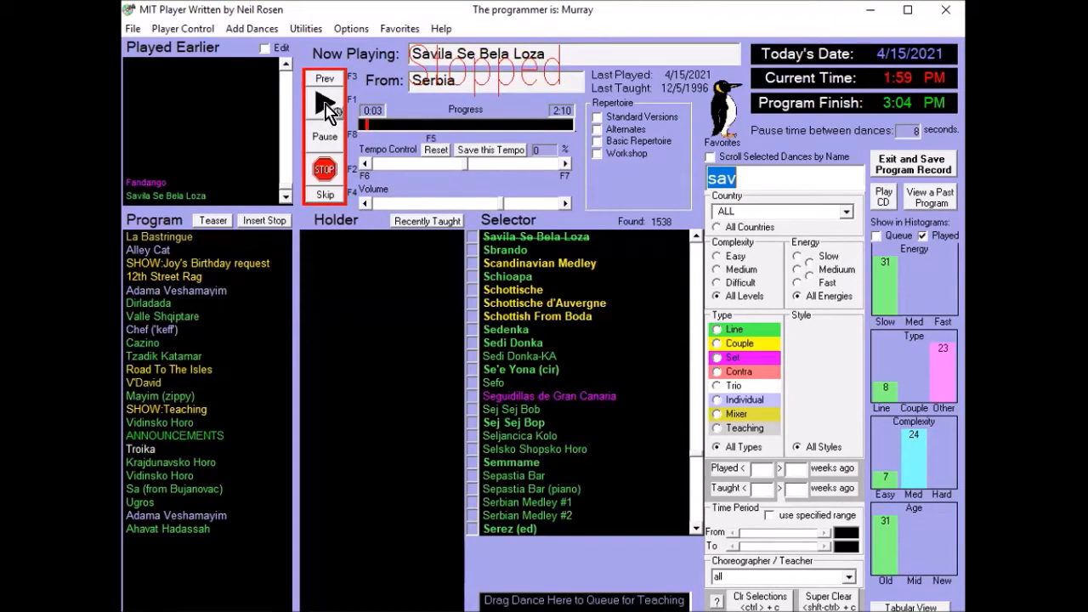
- Play Savila Se Bela Loza, pause and restart it, and stop the playback
left_click(326, 107)
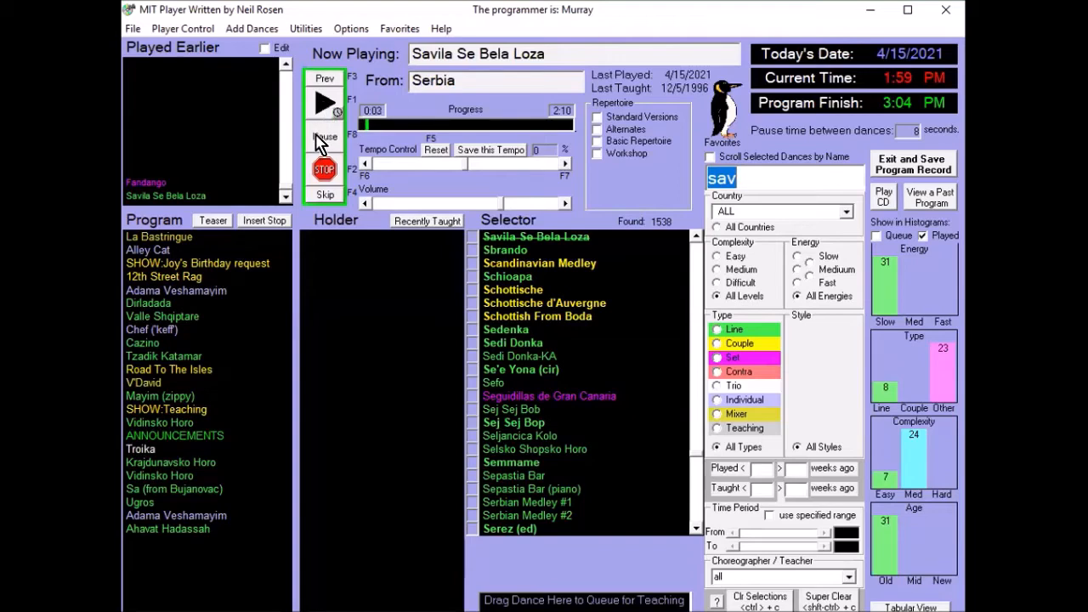
left_click(320, 143)
left_click(331, 111)
left_click(326, 167)
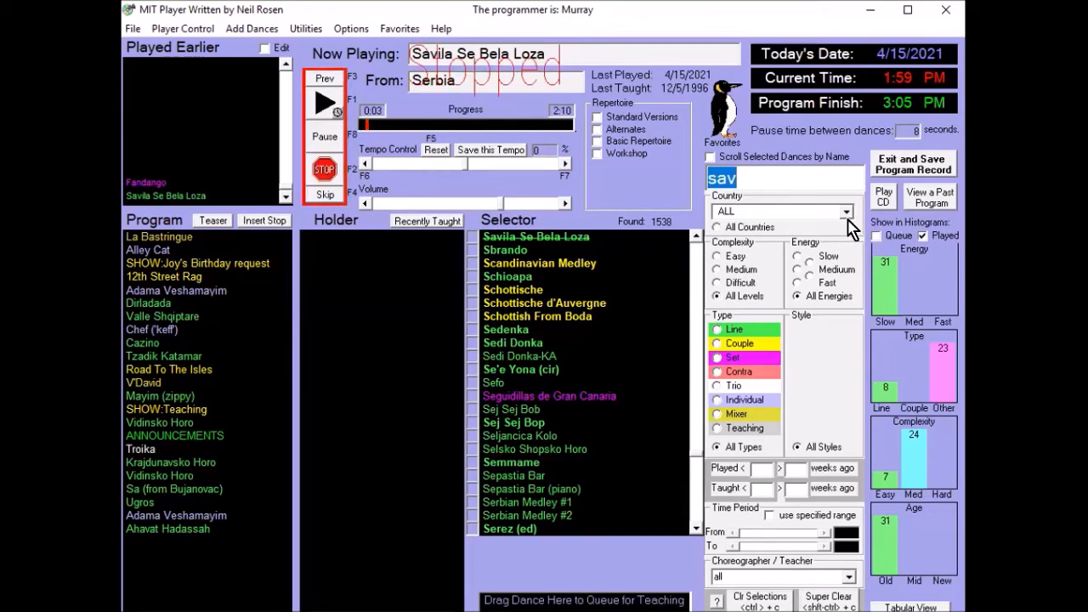
- Browse the Selector dances country by country, stepping the Country filter from Africa through Albania and Austria
key("Tab")
left_click(847, 213)
left_click(847, 260)
left_click_drag(845, 257, 847, 252)
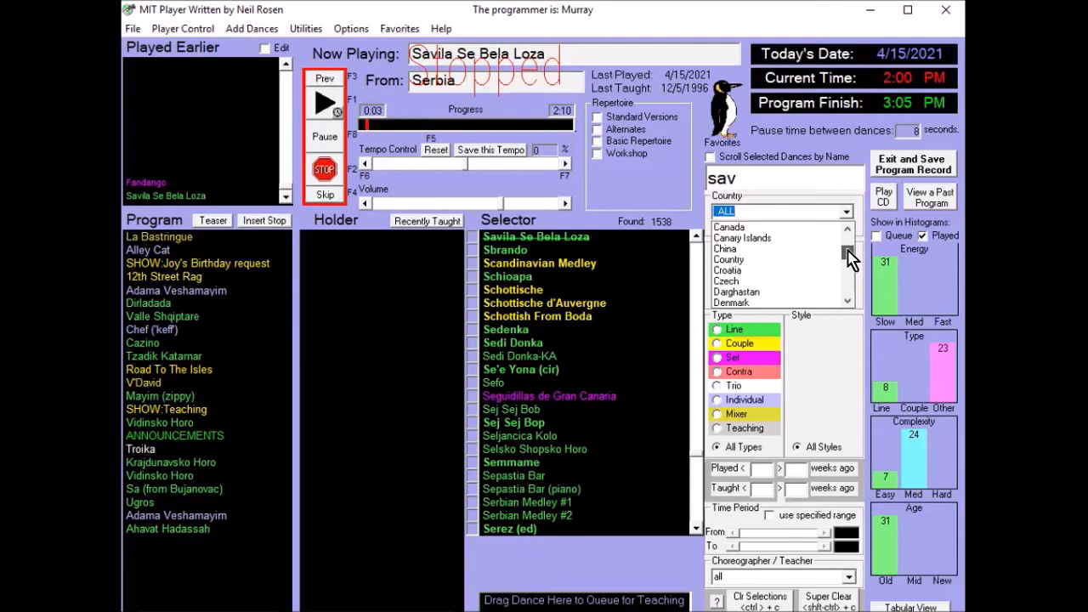
left_click(772, 209)
key("Down")
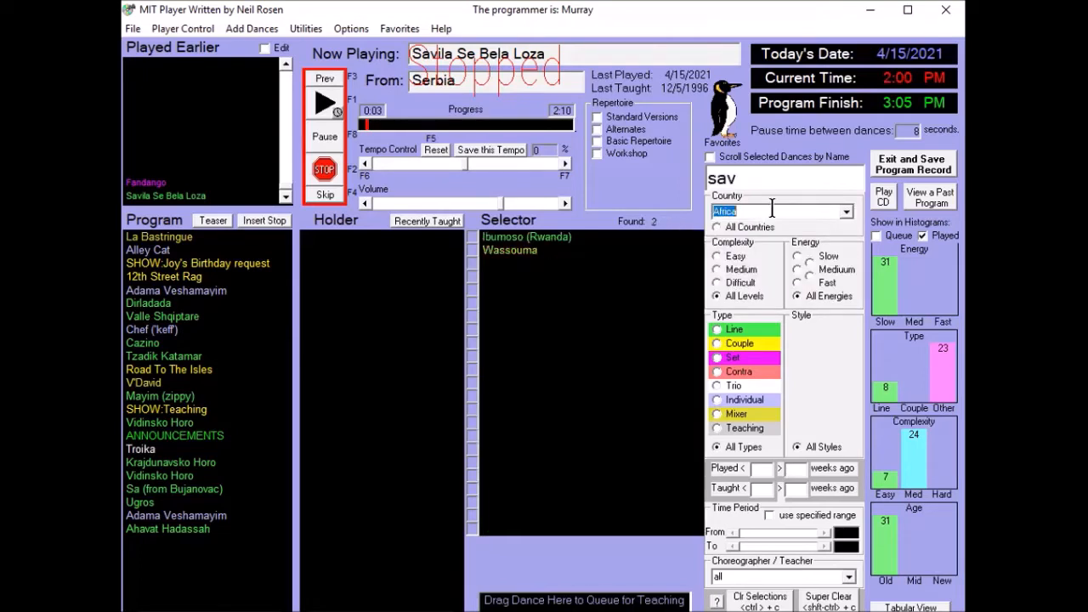
key("Down")
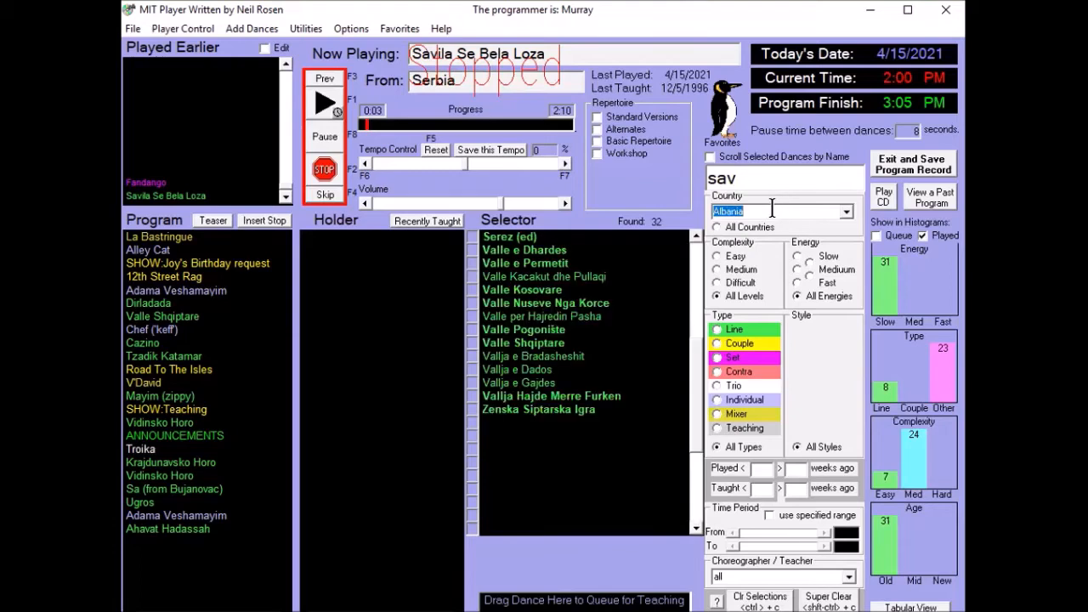
key("Down")
key("Down")
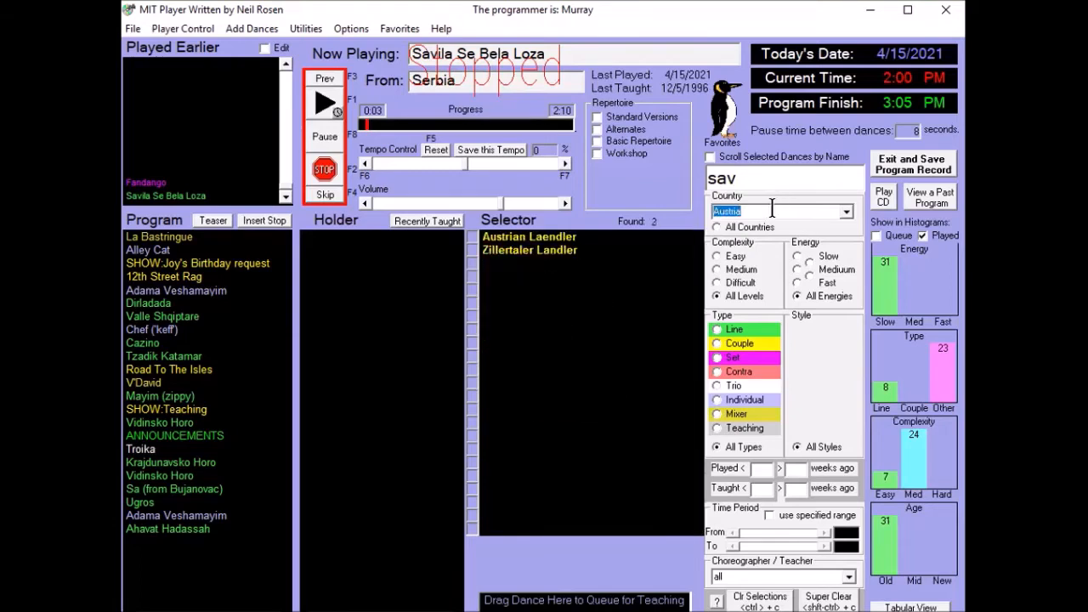
key("Down")
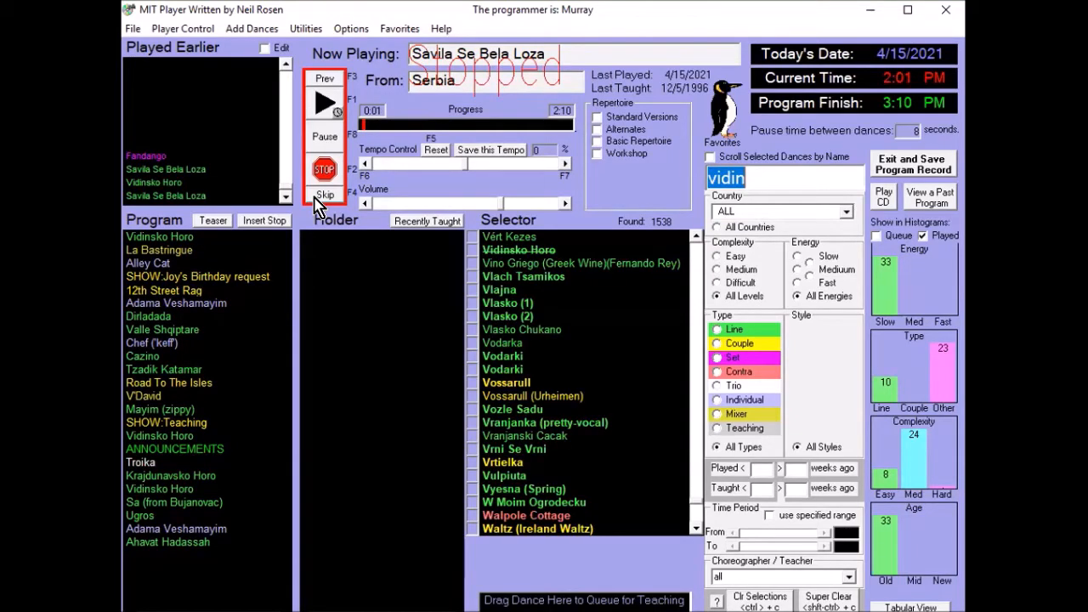
- Skip to Vidinsko Horo, jump through its first three progress tabs, and pause at "2nd rep: fig 1 faster"
left_click(317, 198)
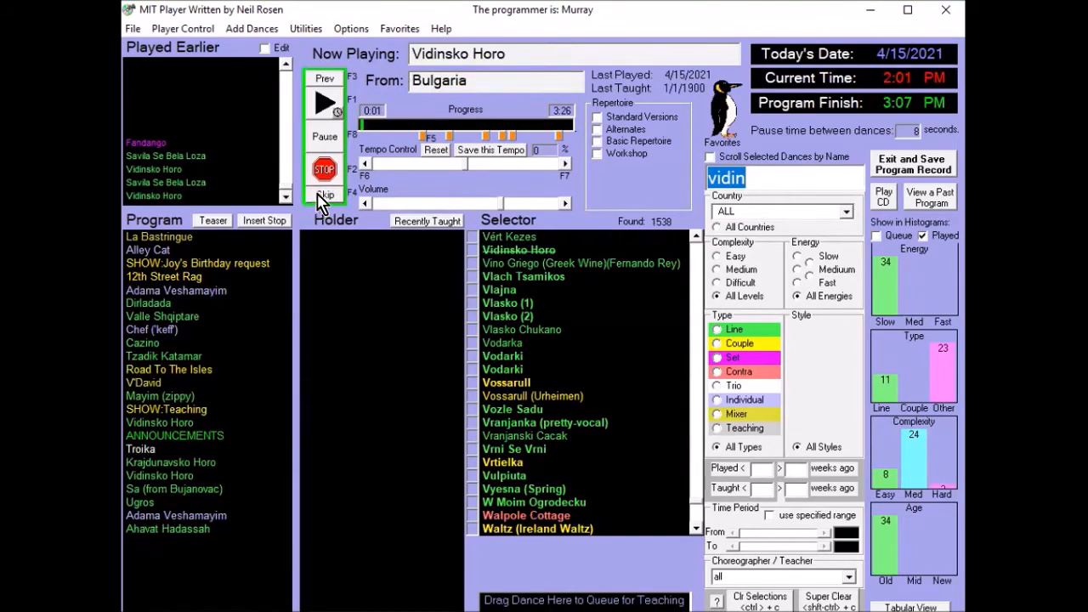
left_click(325, 136)
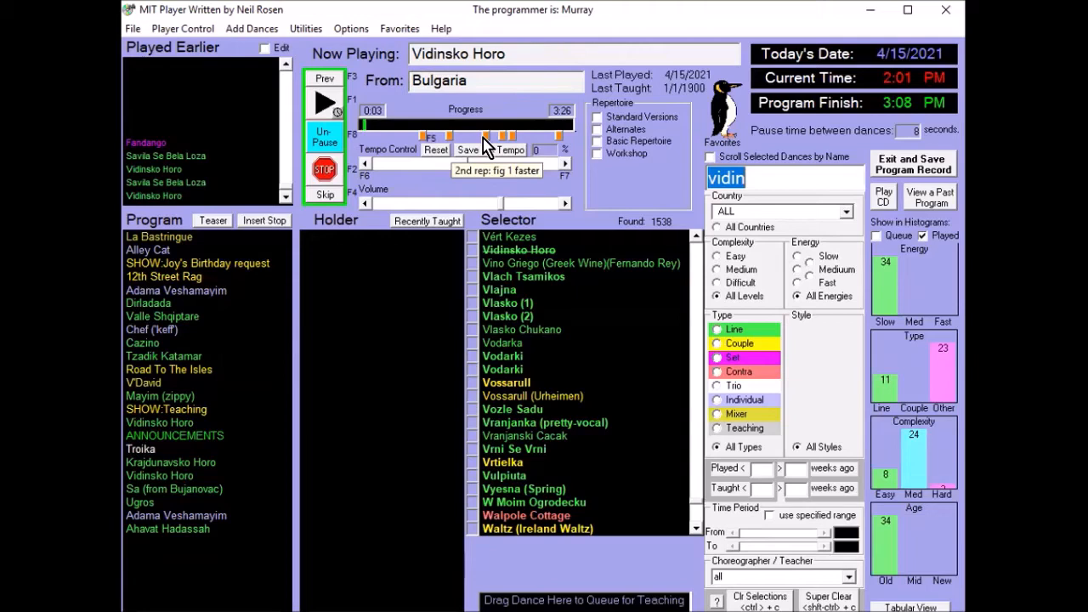
left_click(423, 138)
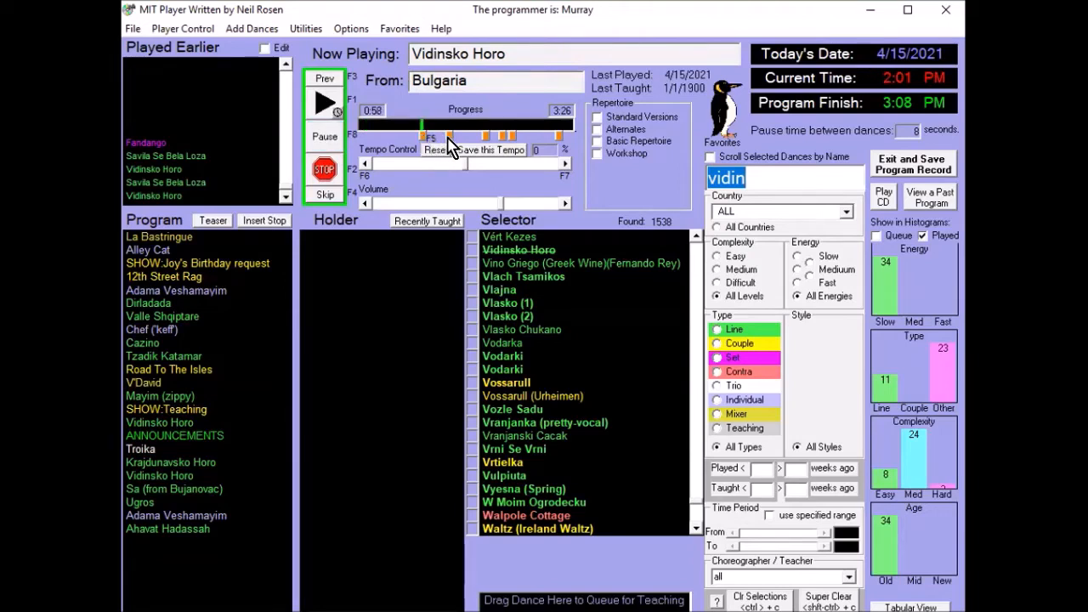
left_click(449, 136)
left_click(486, 137)
left_click(332, 139)
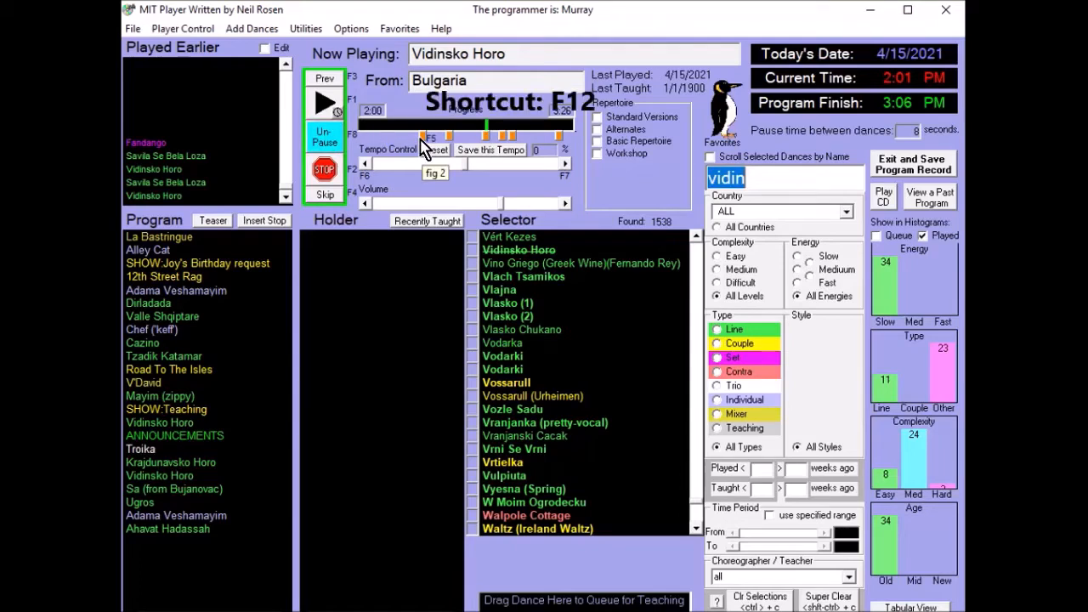
- Jump forward tab by tab through Vidinsko Horo, go back to the "fig 2" tab, and pause shortly after it
key("F12")
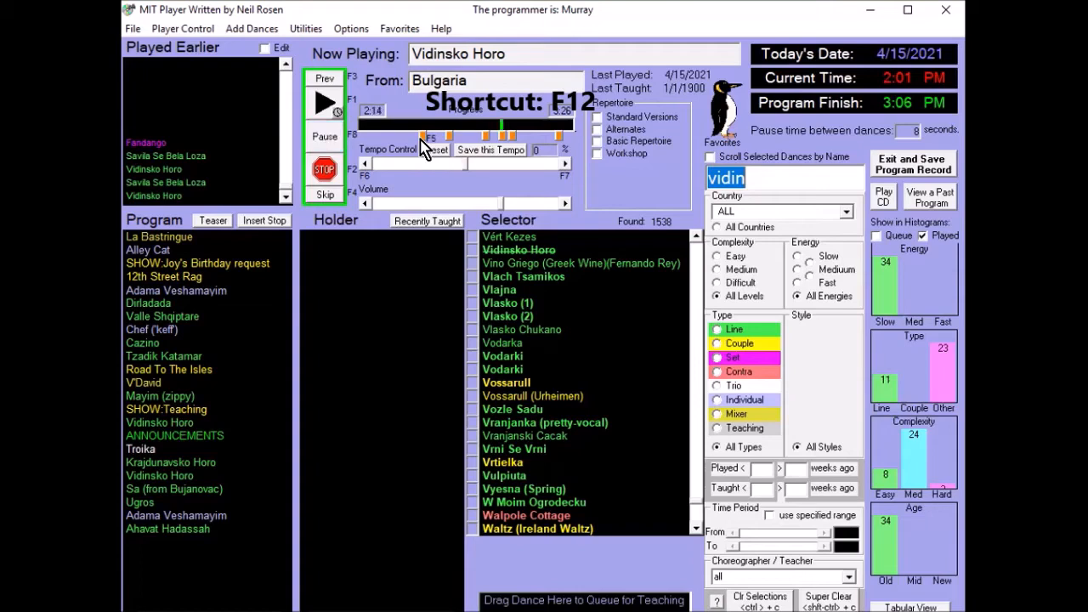
key("F12")
key("F12")
key("shift+F12")
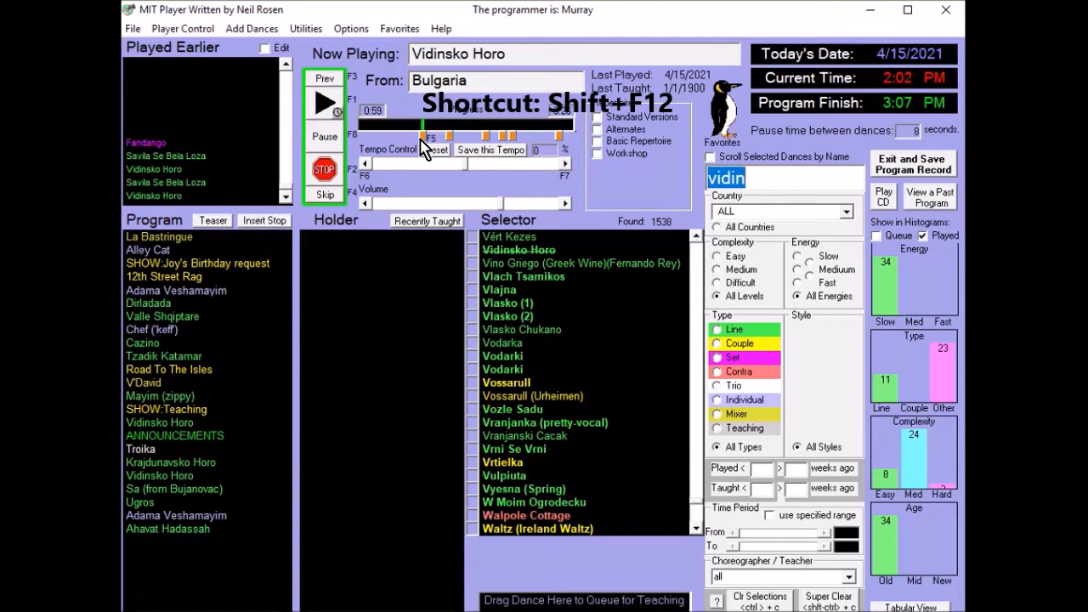
left_click(421, 139)
key("F8")
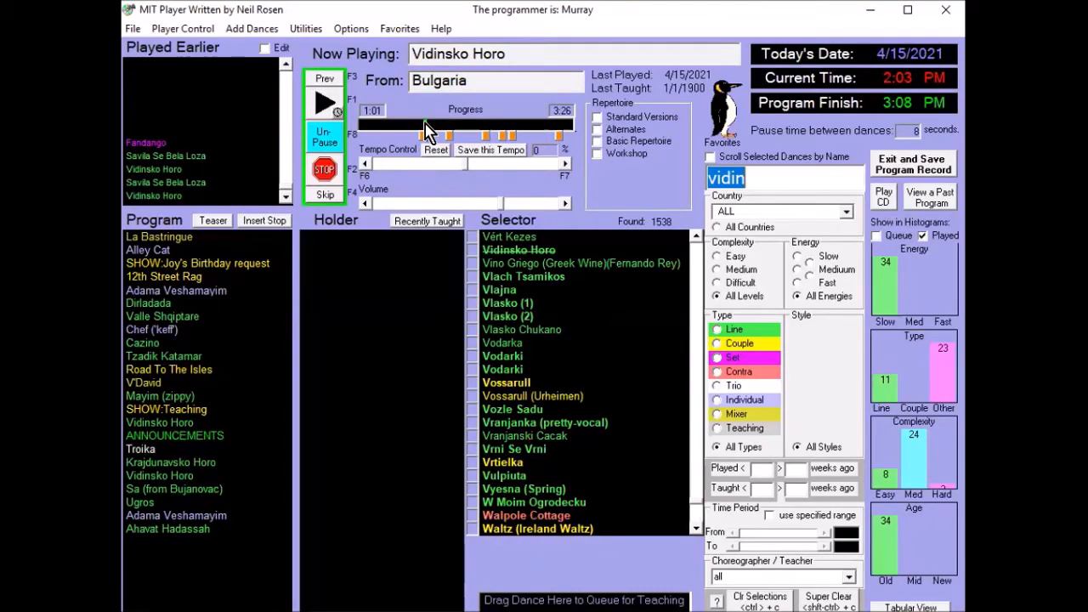
- Move Vidinsko Horo's paused position to 1:38 and add a progress tab there labelled "start here now"
left_click_drag(428, 132, 465, 134)
left_click_drag(761, 179, 705, 187)
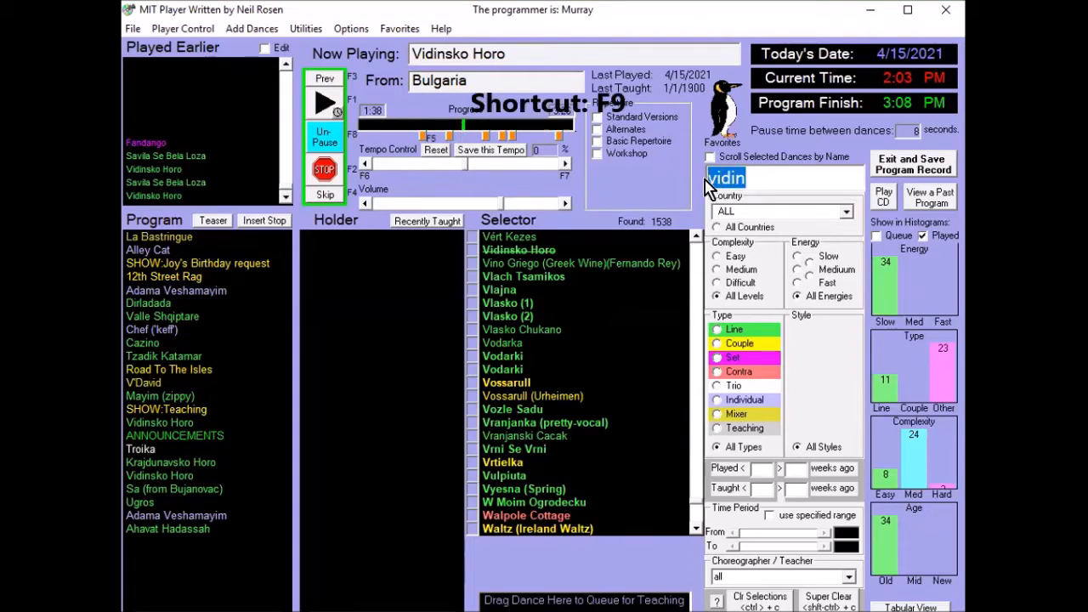
type("start here now")
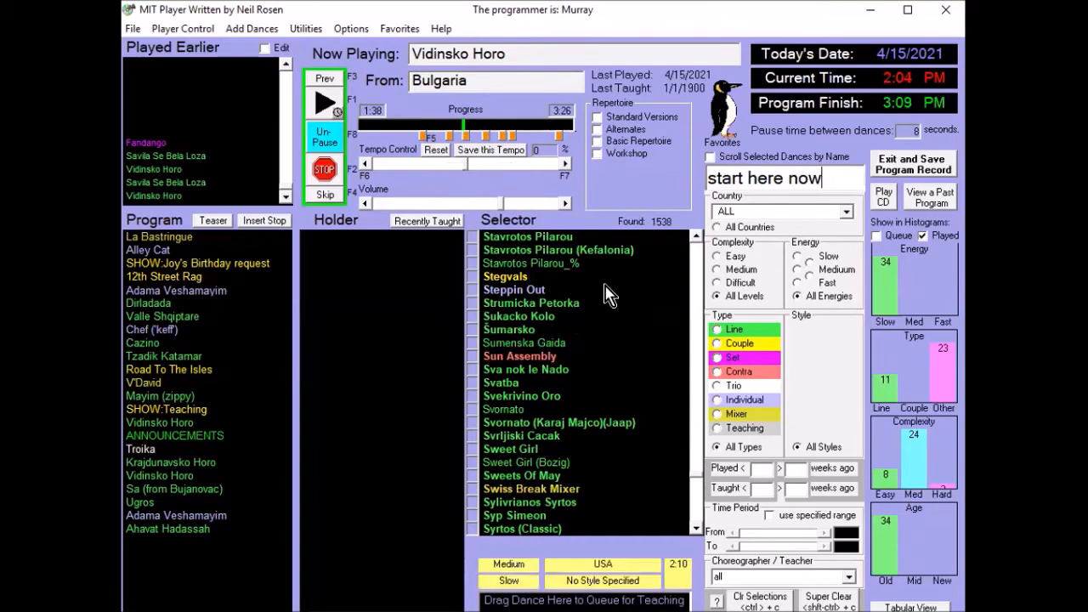
- Back up the dance database to the _bu file and dismiss the notice
left_click(132, 31)
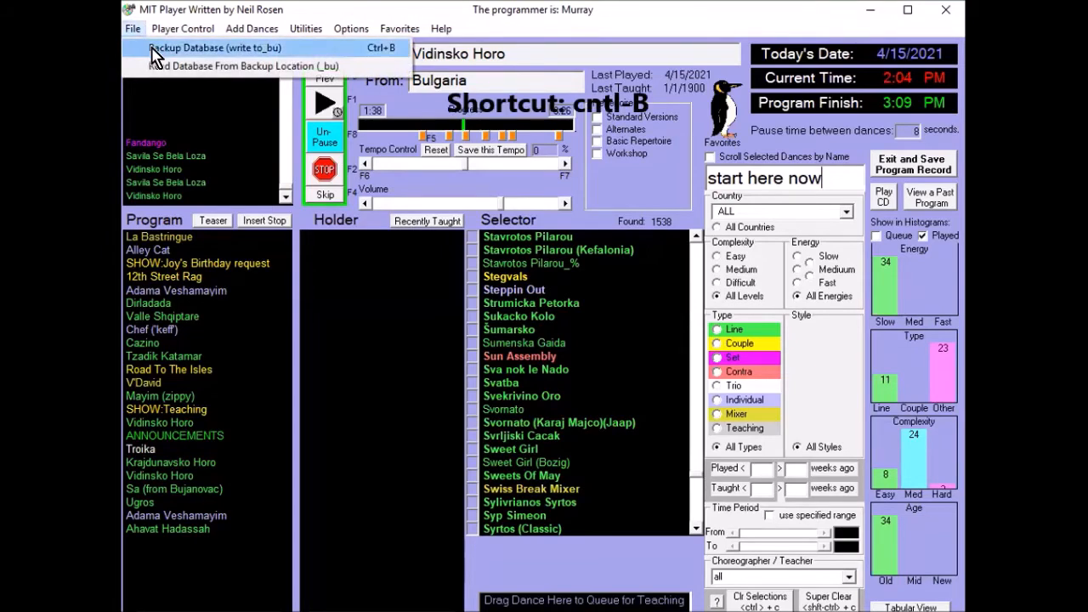
left_click(251, 56)
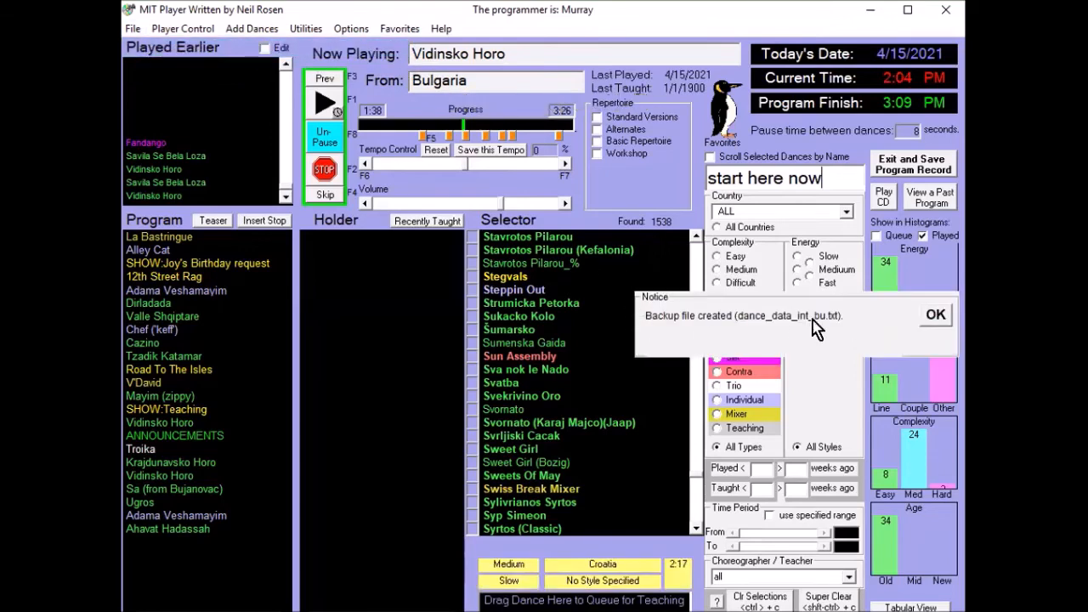
left_click(935, 317)
left_click(307, 28)
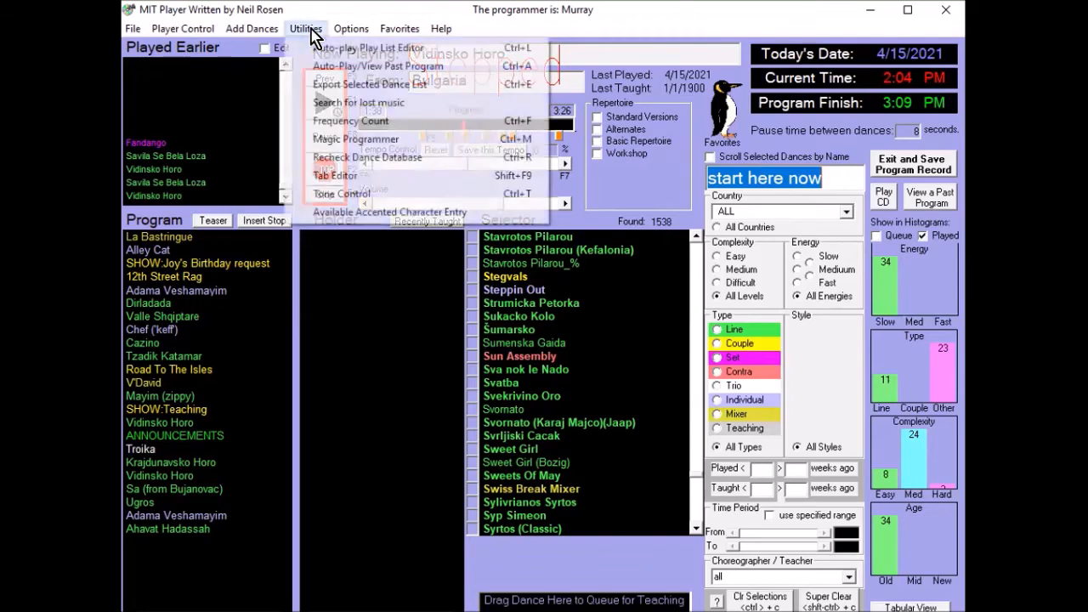
left_click(342, 160)
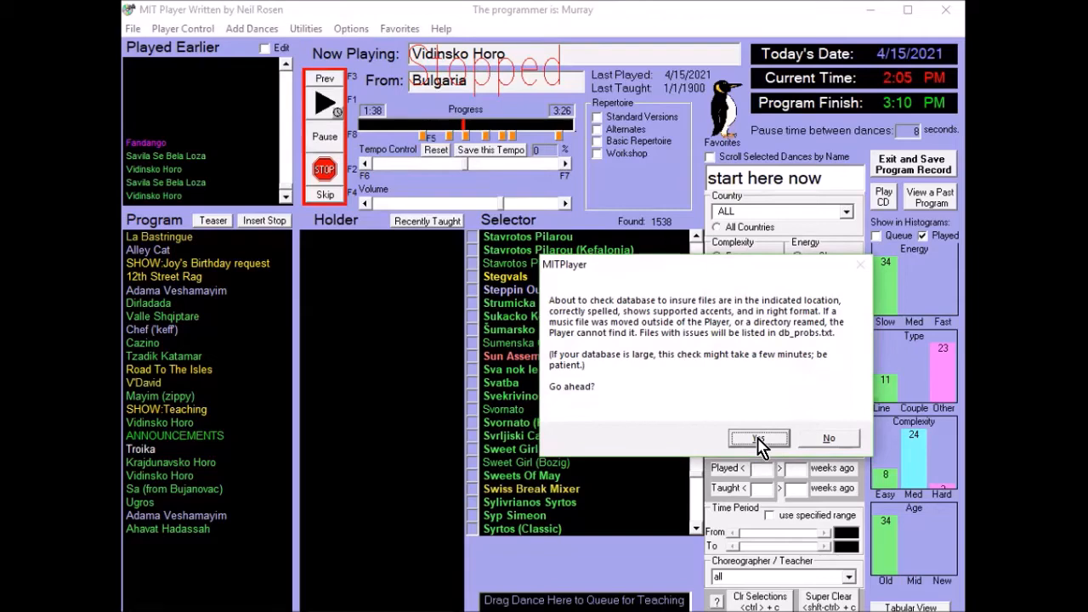
left_click(830, 440)
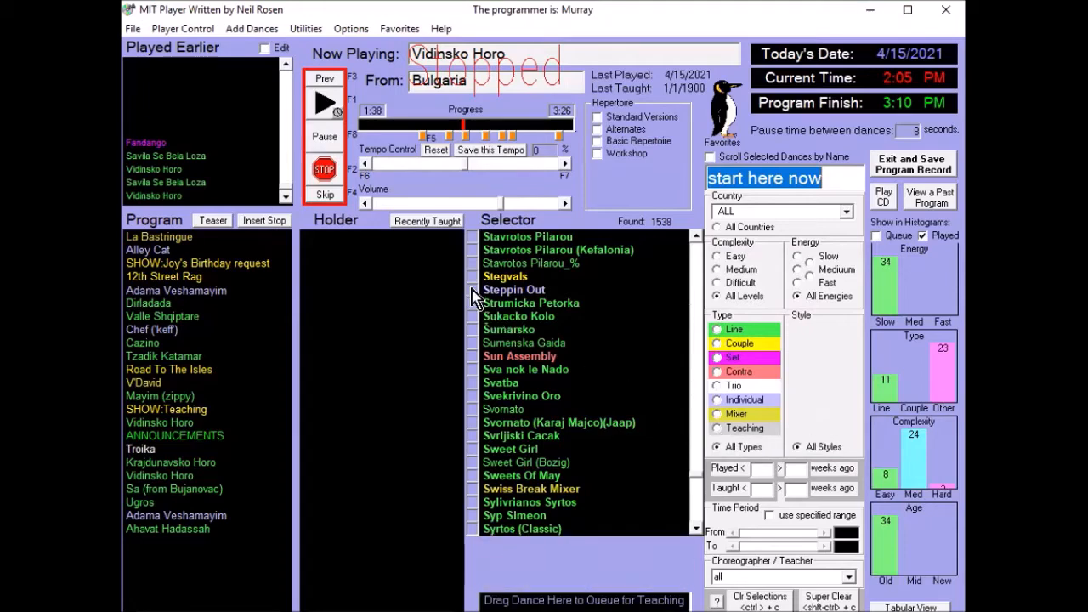
mouse_move(472, 298)
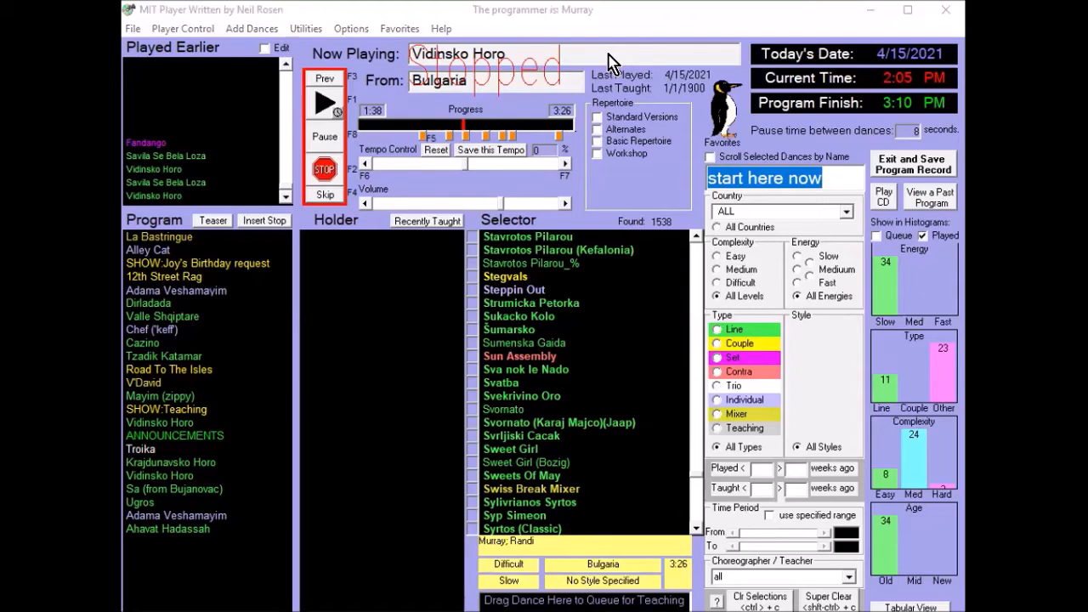
mouse_move(608, 61)
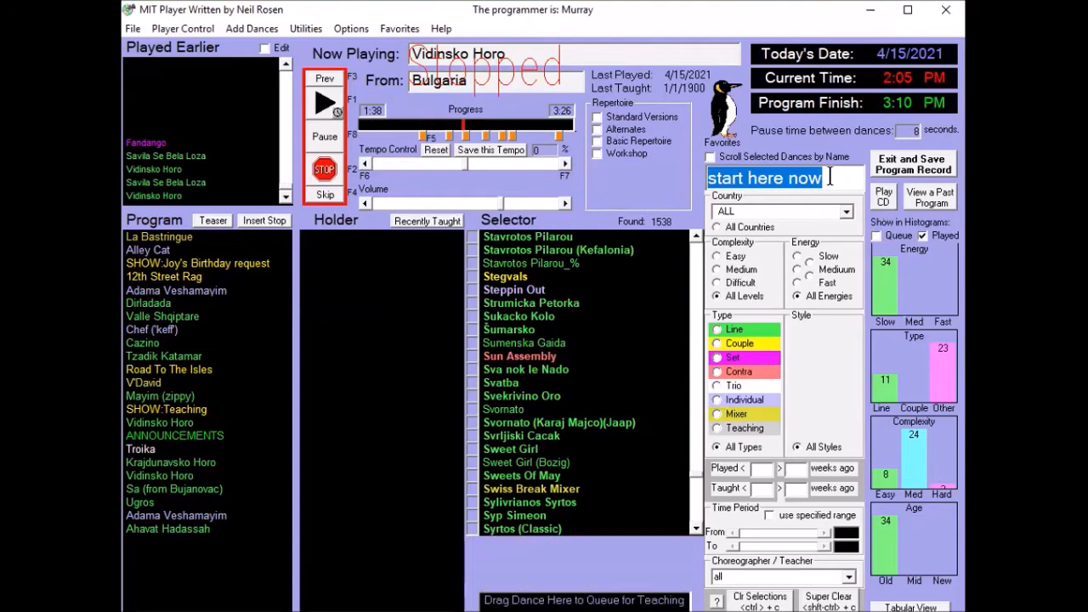
- Search the dance comments for a leader's first name using the ? prefix, read a matching dance's comment, and clear the selections
type("?fred")
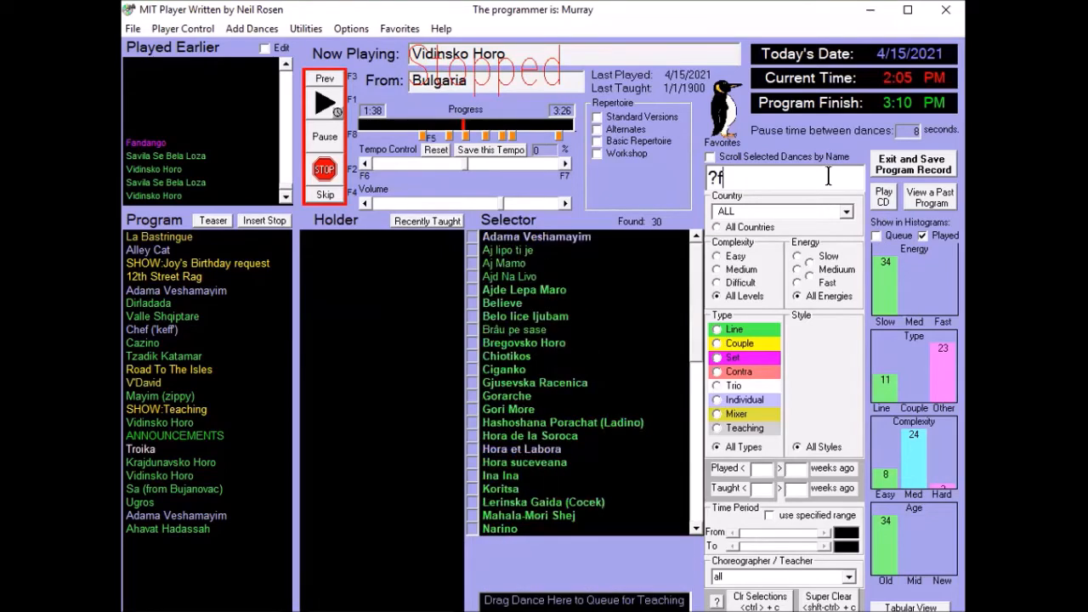
mouse_move(549, 250)
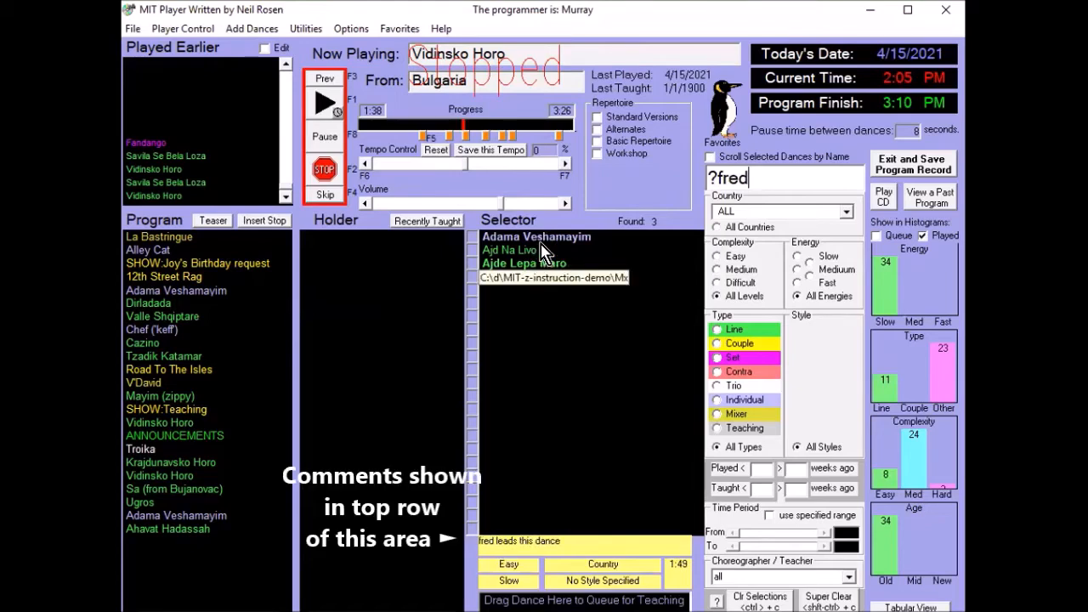
key("ctrl+c")
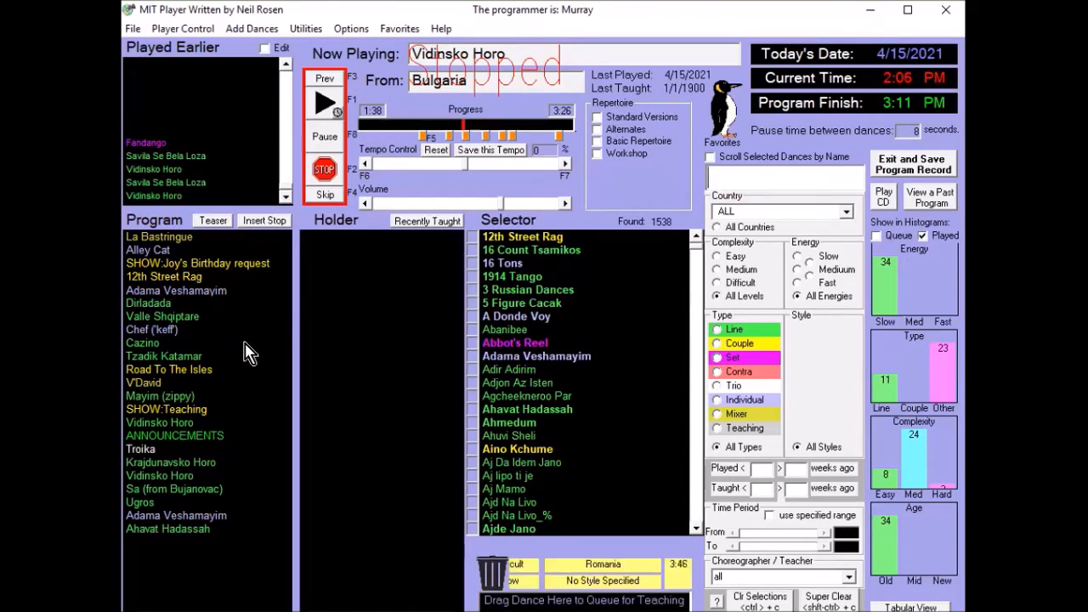
- Delete Tzadik Katamar from the Program list
mouse_move(192, 355)
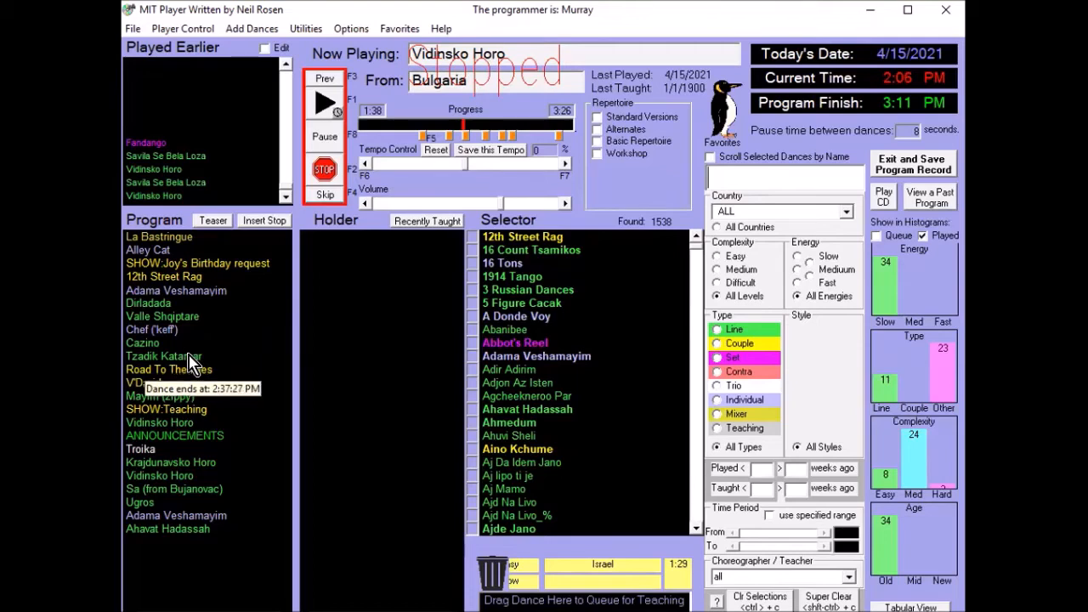
left_click(186, 360)
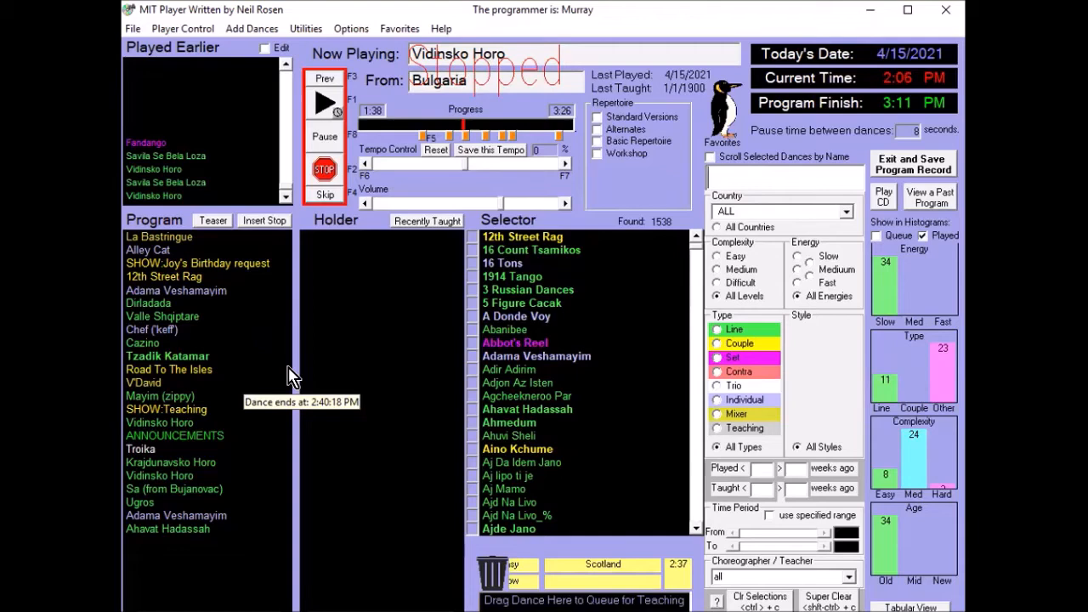
key("Delete")
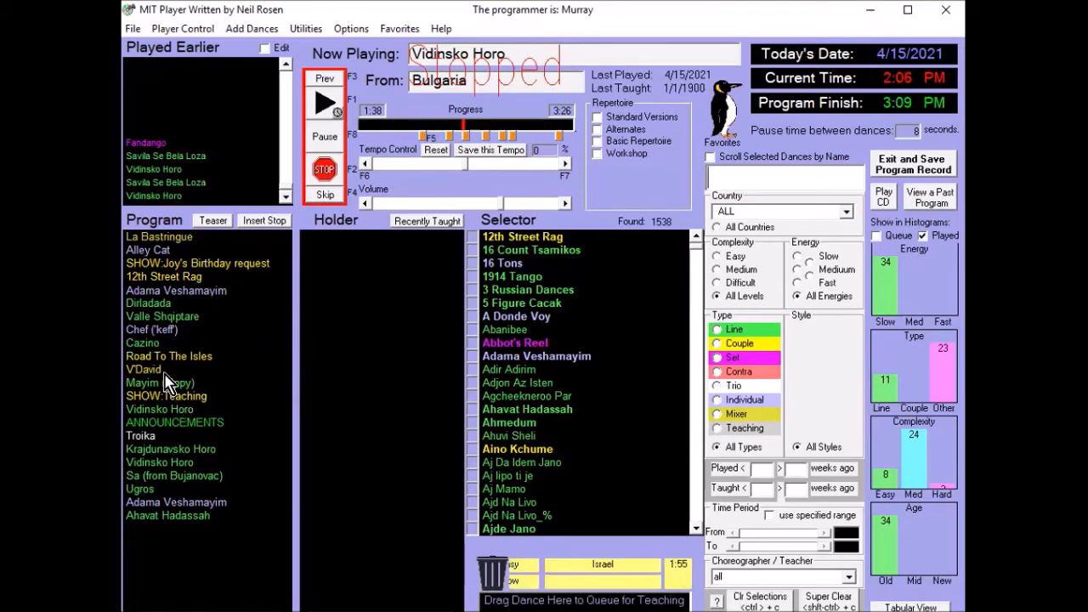
- Select Road To The Isles, V'David and Mayim (zippy) in the Program list and delete them together
left_click(159, 357)
left_click(149, 372)
left_click(157, 384)
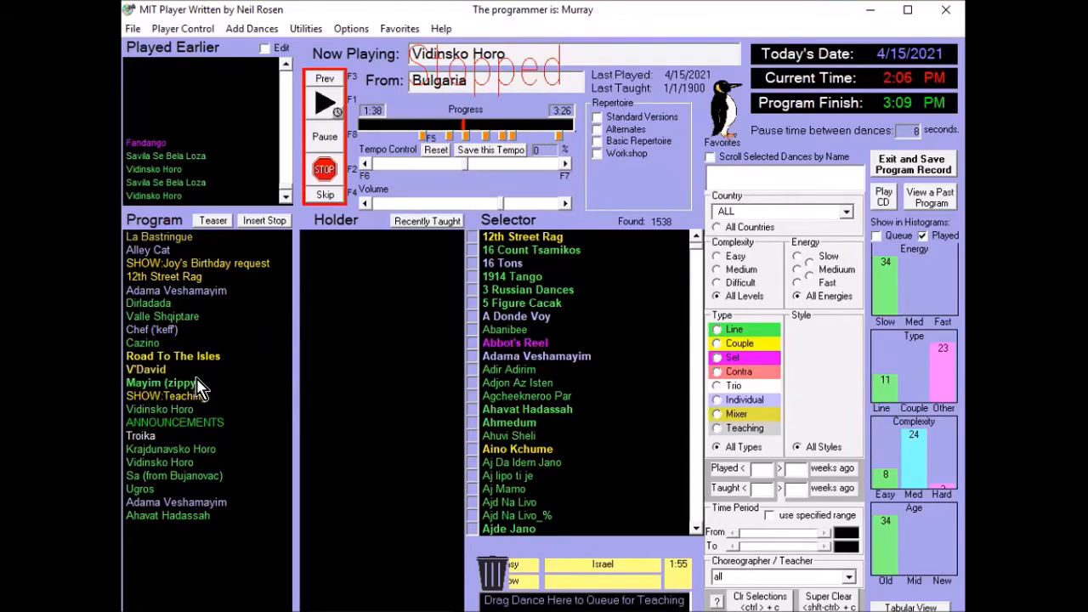
key("Delete")
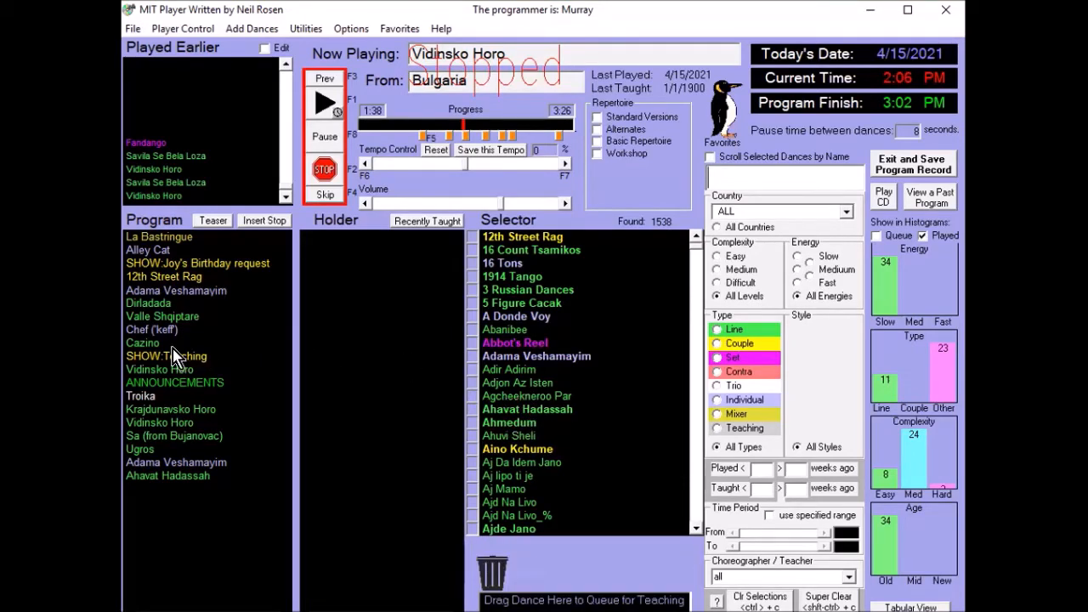
- Select the Program range from Troika through Sa (from Bujanovac) and delete those four entries
right_click(147, 398)
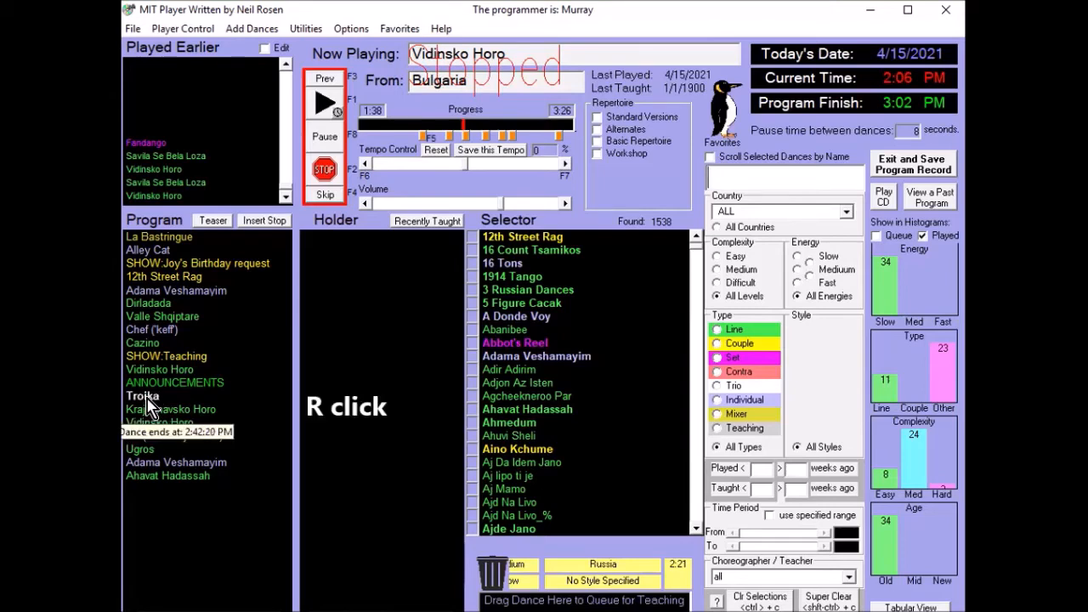
right_click(152, 448, "shift")
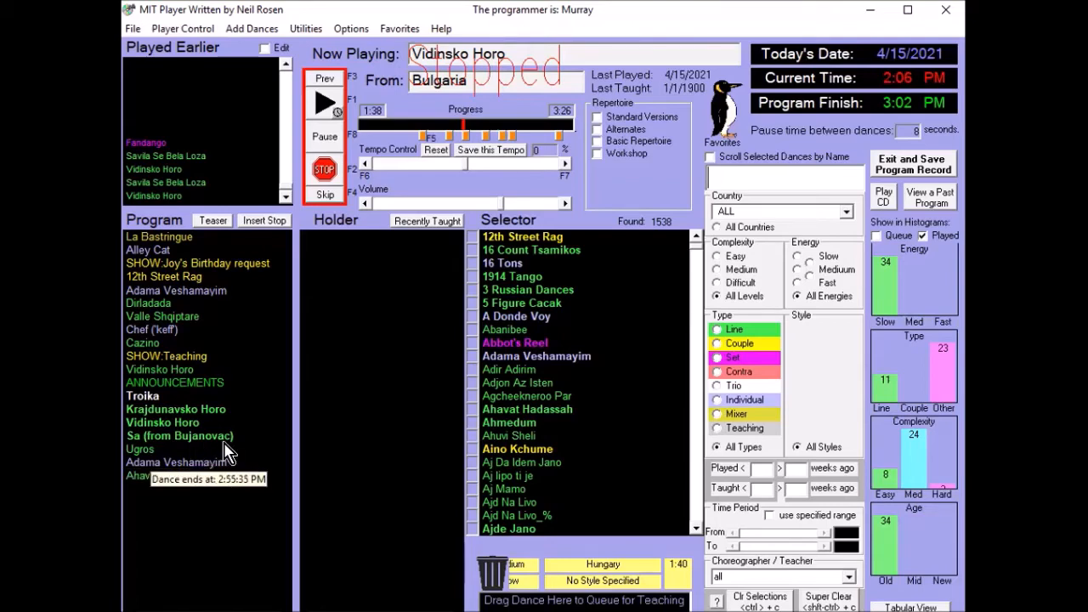
key("Delete")
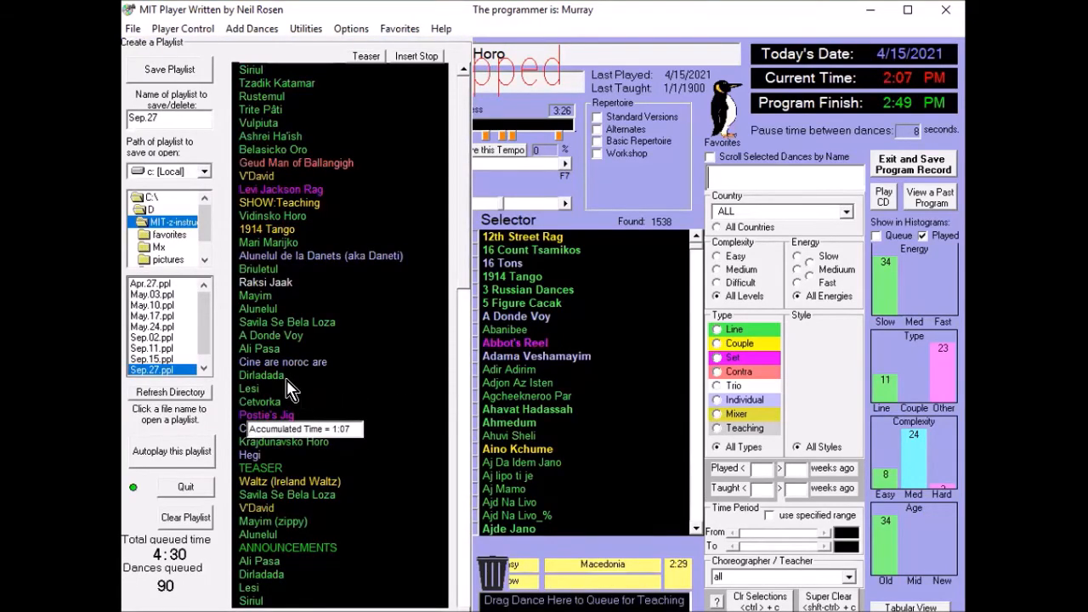
- Delete Cine are noroc are from the Sep.27 playlist in the playlist editor
right_click(286, 365, "shift")
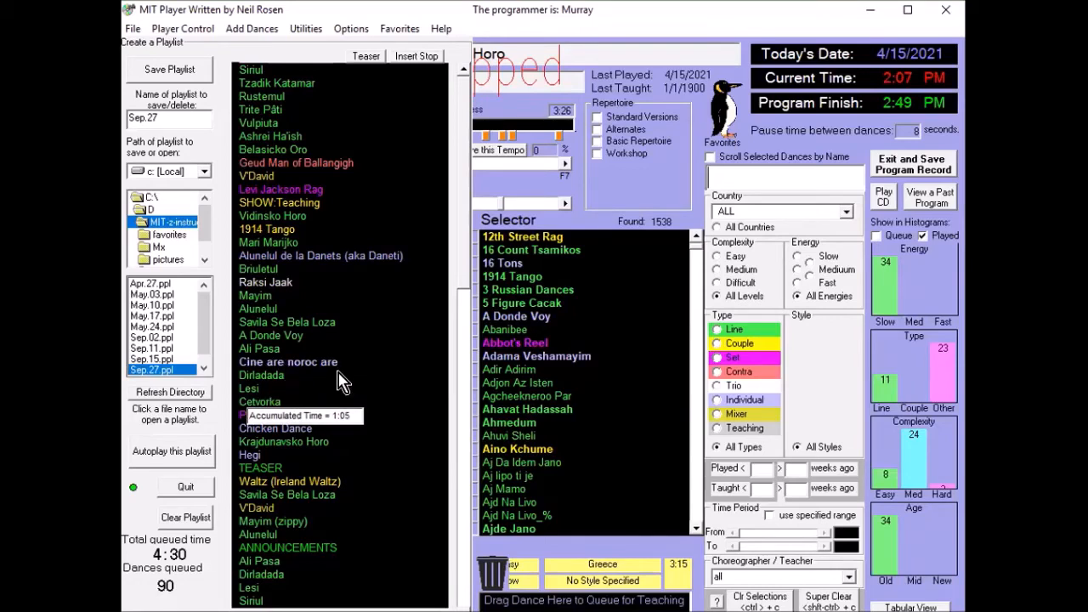
key("Delete")
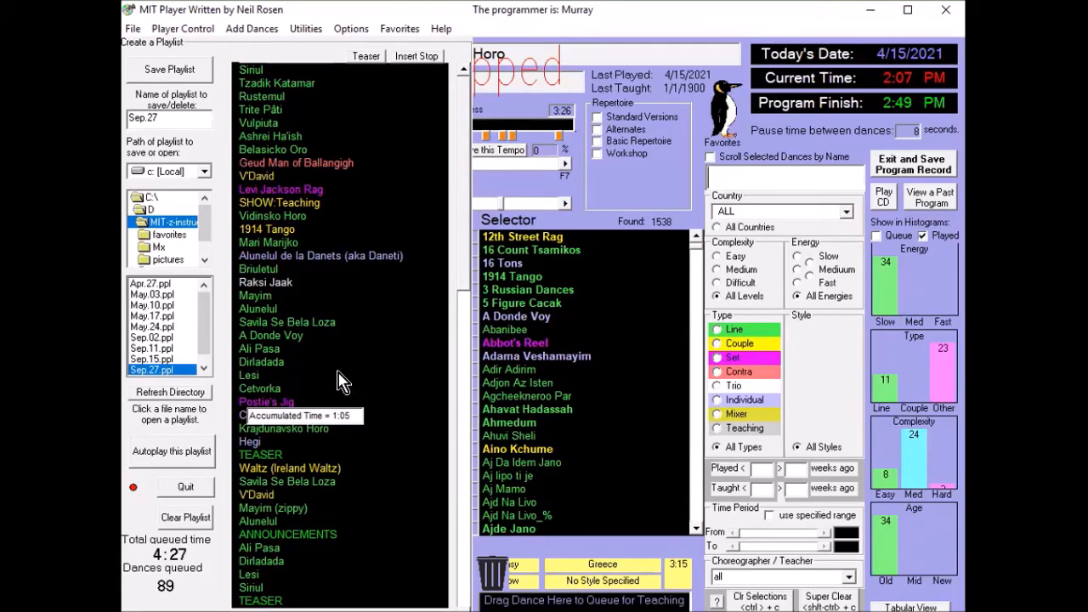
- Find "adama" by name, add Adama Veshamayim to the Sep.27 playlist, and move it between Ali Pasa and Dirladada near the end
left_click(759, 182)
type("adama")
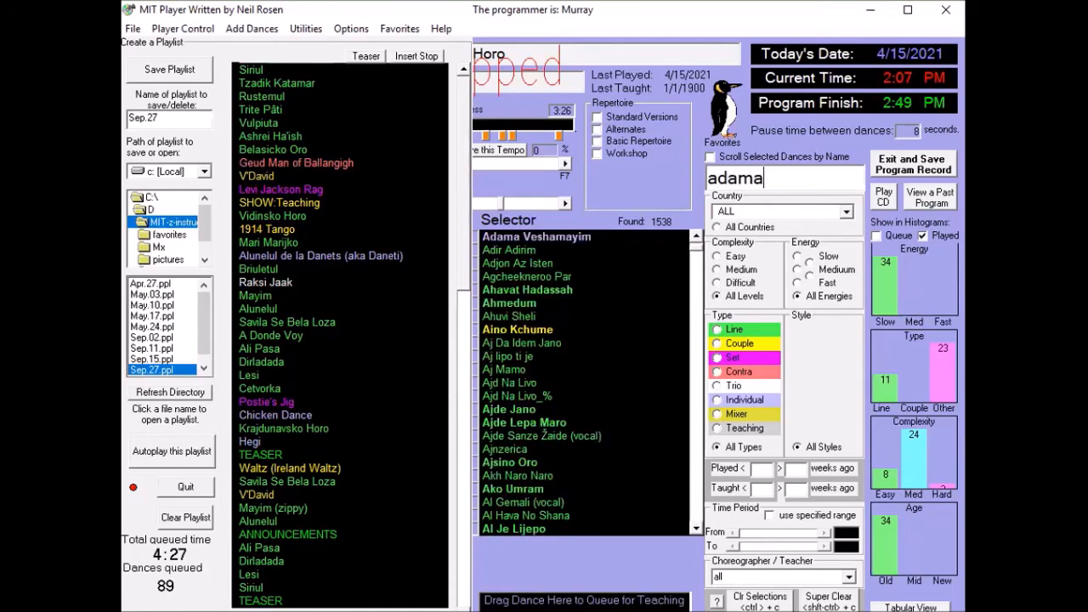
key("Return")
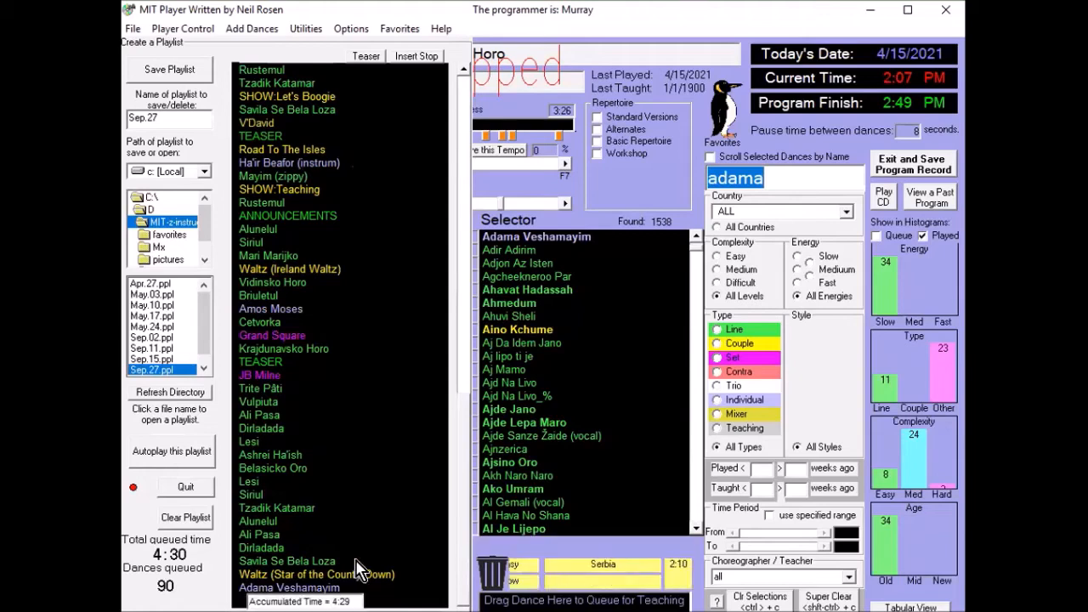
left_click_drag(289, 588, 459, 439)
scroll(466, 317, "up", 1)
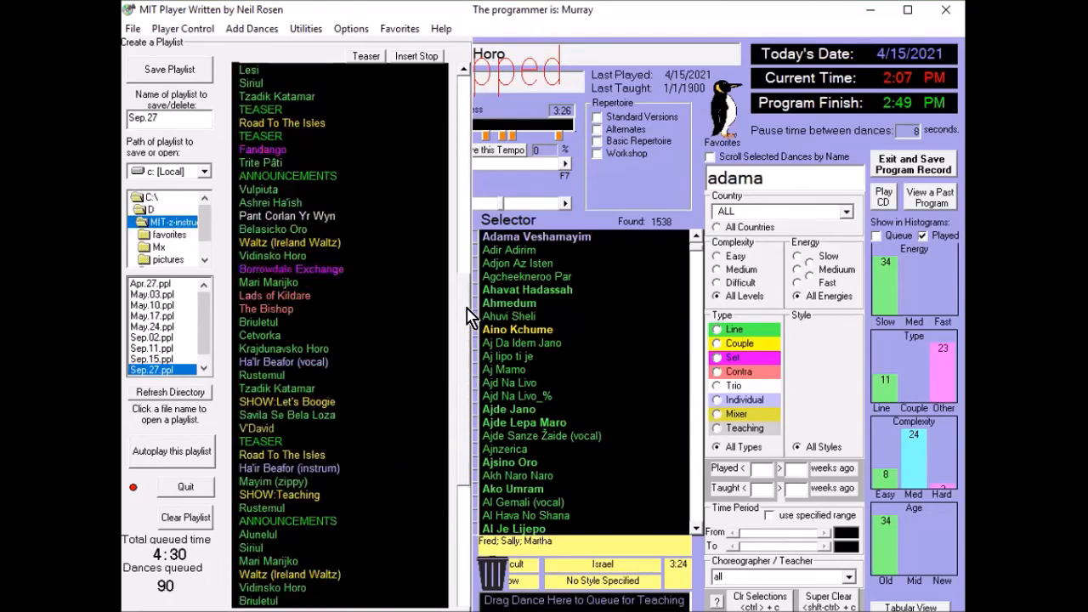
scroll(467, 317, "up", 3)
scroll(451, 402, "down", 4)
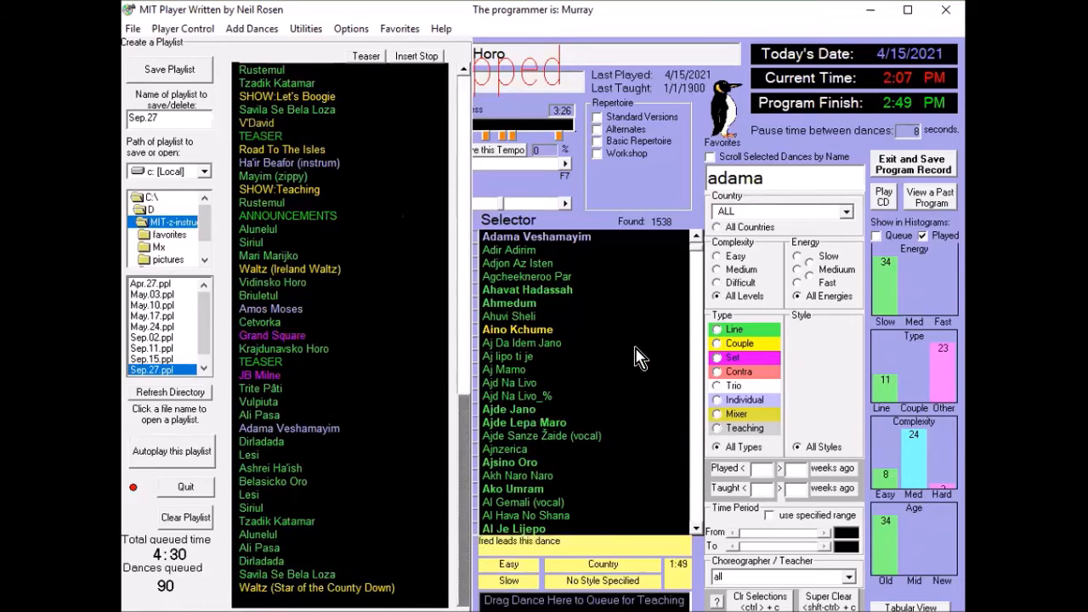
- Add Adama Veshamayim to the Sep.27 playlist again and move the new entry directly above Vidinsko Horo, below SHOW:Teaching
left_click(776, 180)
key("Return")
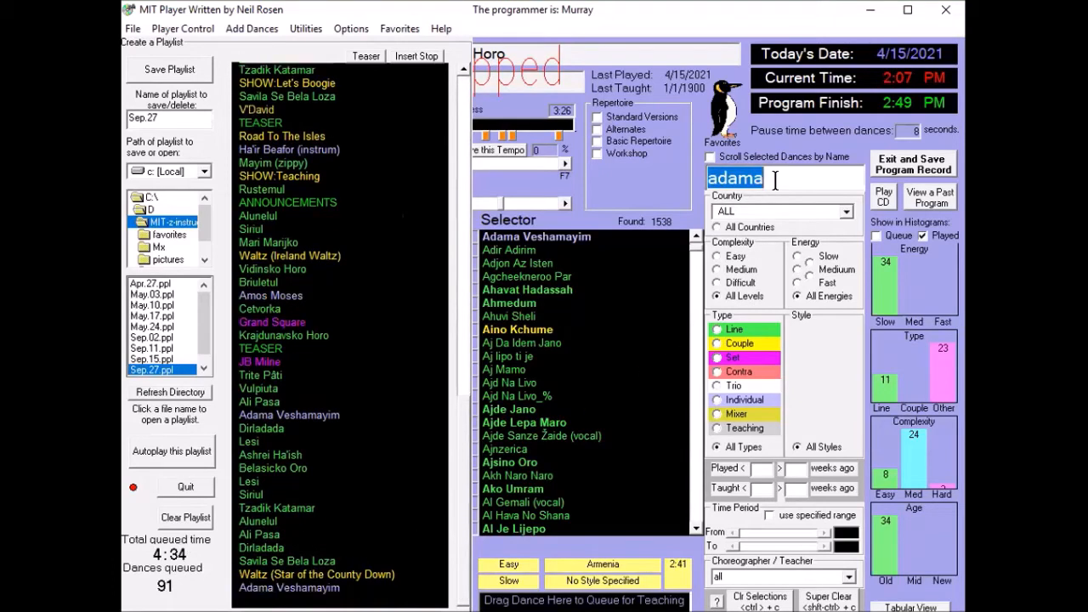
left_click_drag(332, 587, 328, 456)
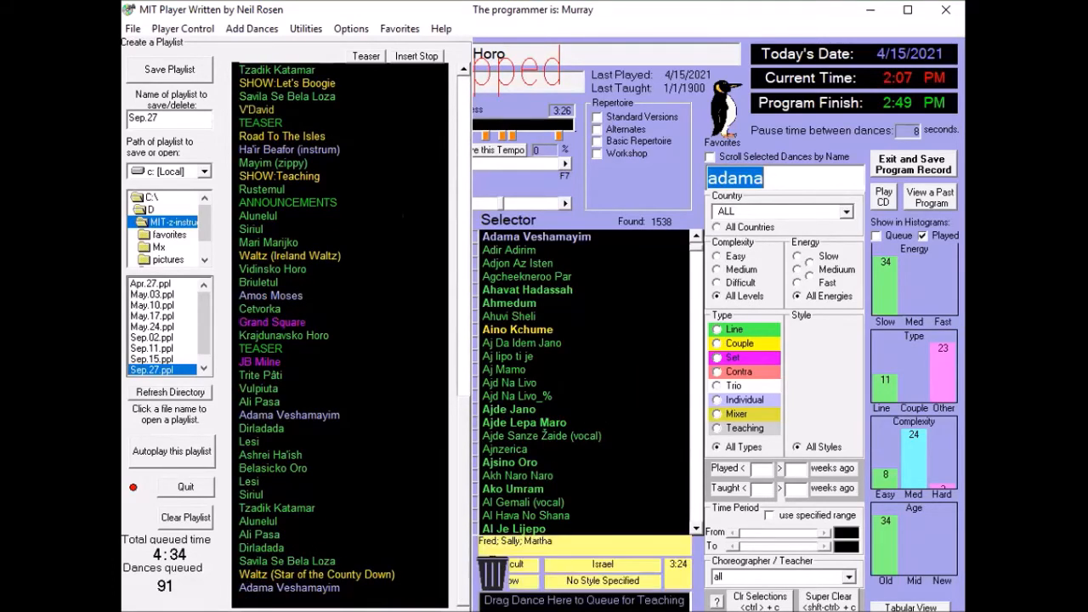
right_click(294, 588)
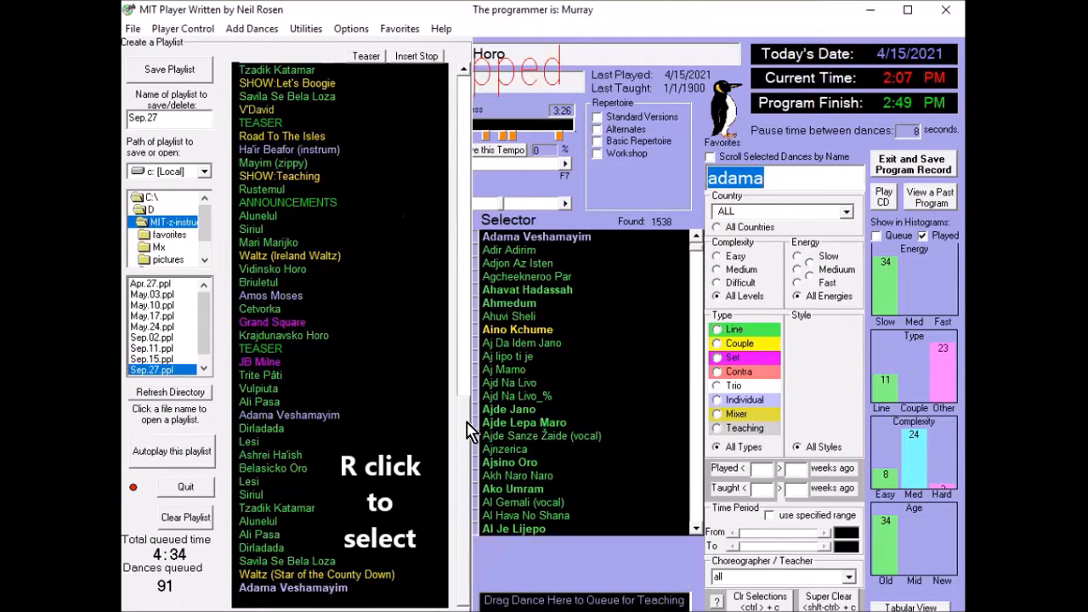
left_click_drag(461, 437, 492, 128)
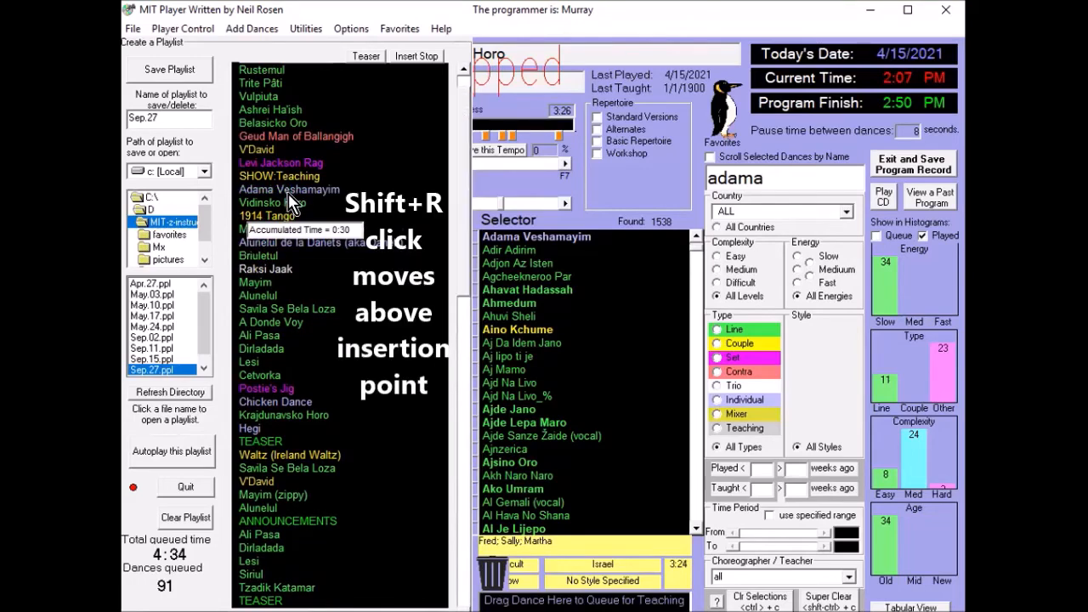
right_click(293, 206, "shift")
- Select Waltz (Star of the County Down), Savila Se Bela Loza, Tzadik Katamar and Siriul at the playlist's end and move them above Mayim
left_click_drag(464, 277, 488, 569)
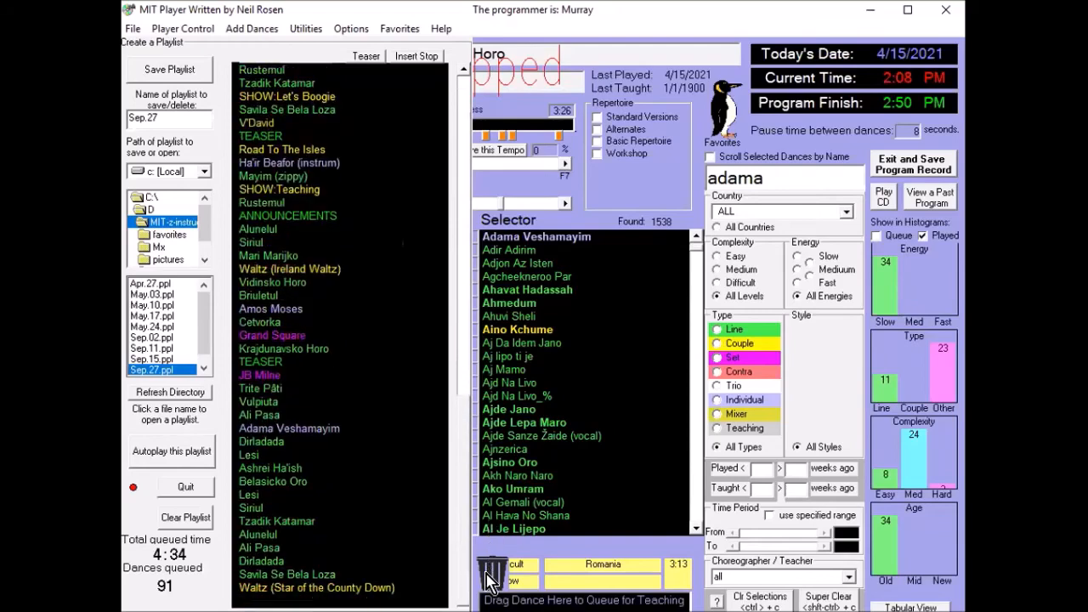
left_click(323, 585)
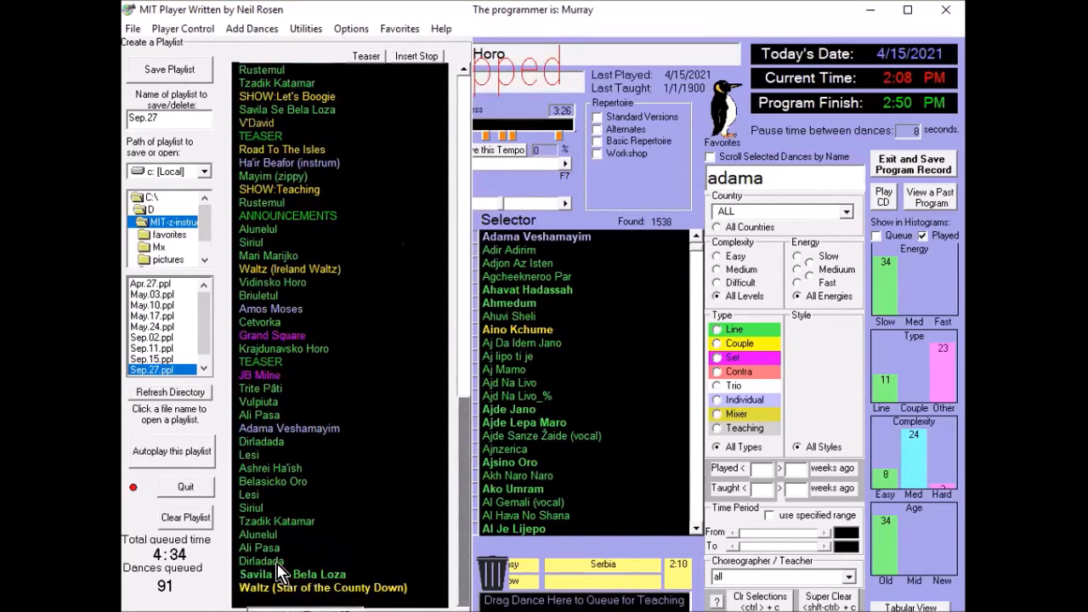
left_click(292, 573)
left_click(272, 523)
left_click(254, 509)
left_click_drag(466, 489, 469, 165)
mouse_move(306, 321)
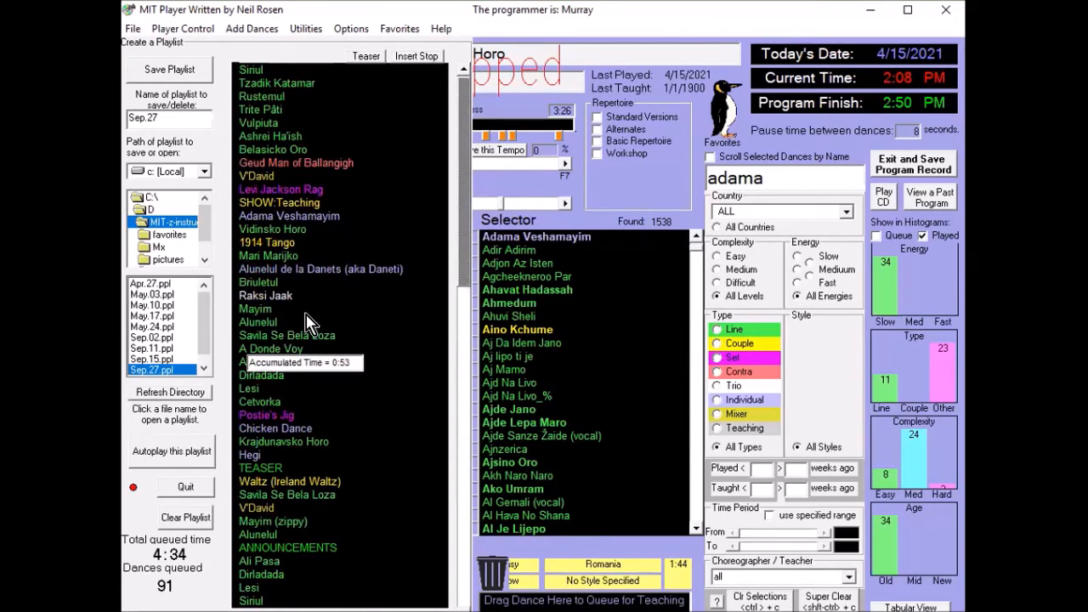
right_click(259, 312, "shift")
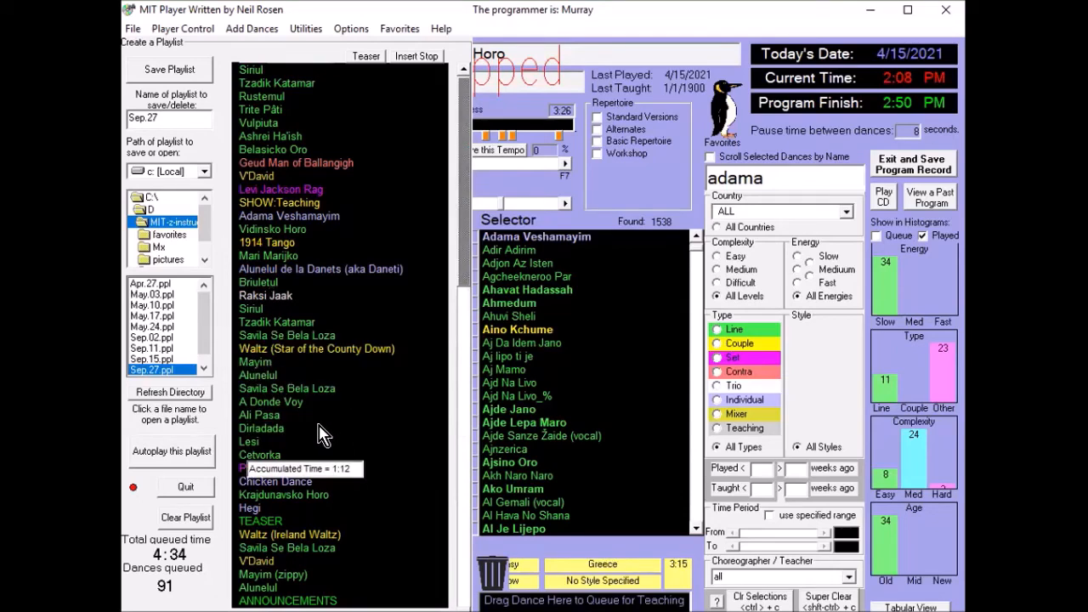
- Save the edited playlist under the name temp and check for it in the playlist file list
left_click_drag(175, 117, 128, 119)
type("temp")
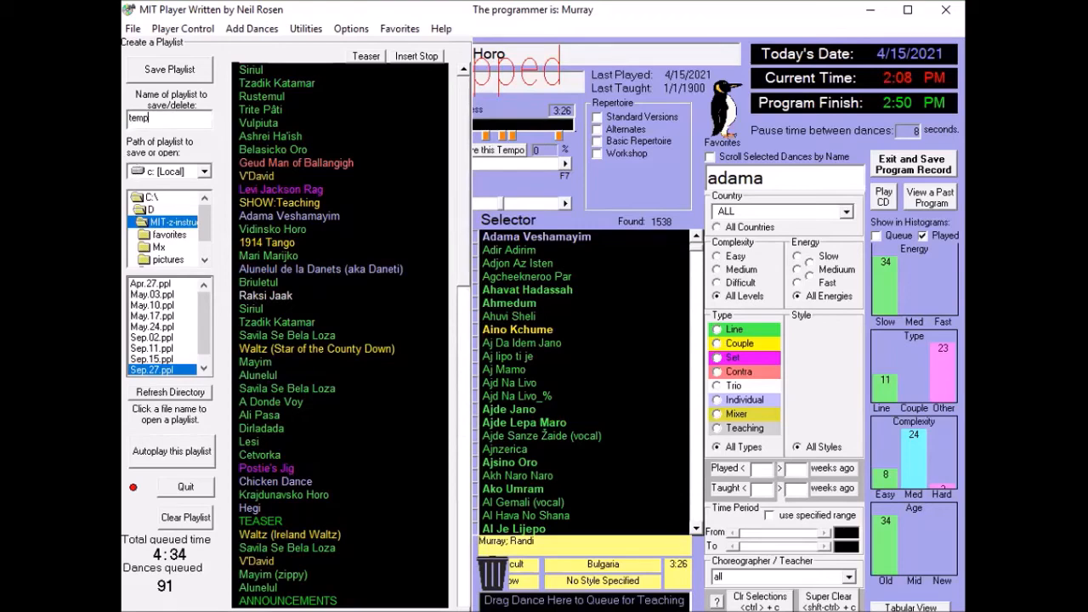
left_click(186, 75)
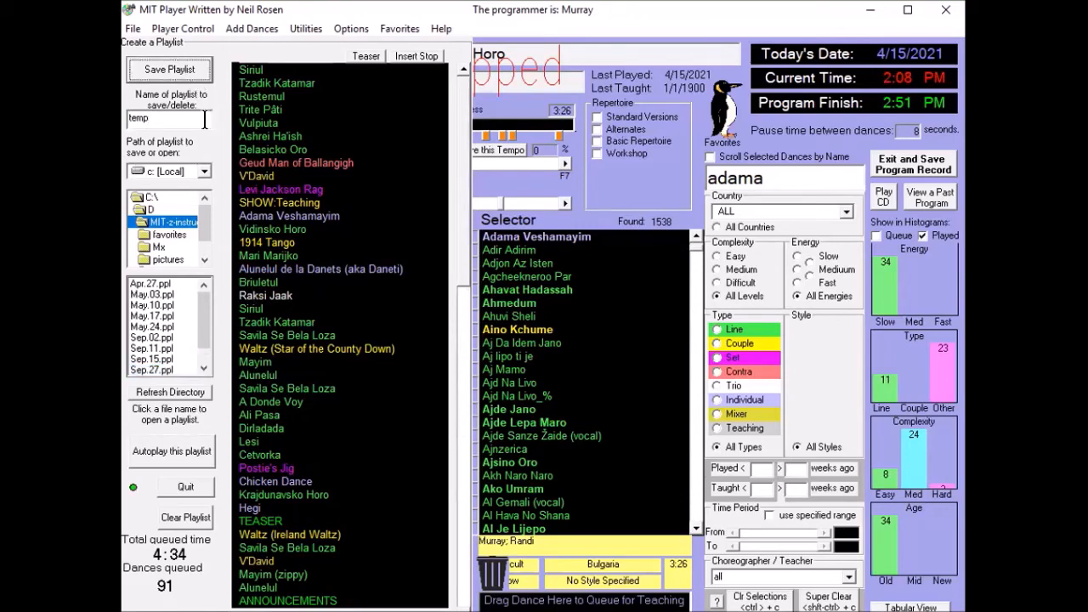
scroll(196, 298, "down", 1)
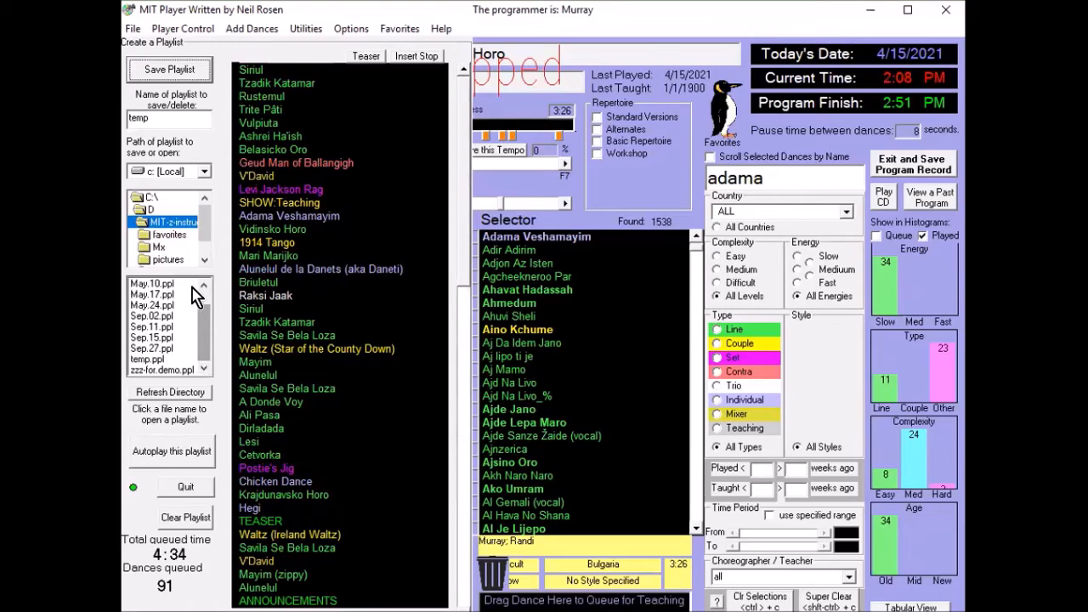
- Delete the saved temp playlist and confirm the deletion
right_click(171, 114)
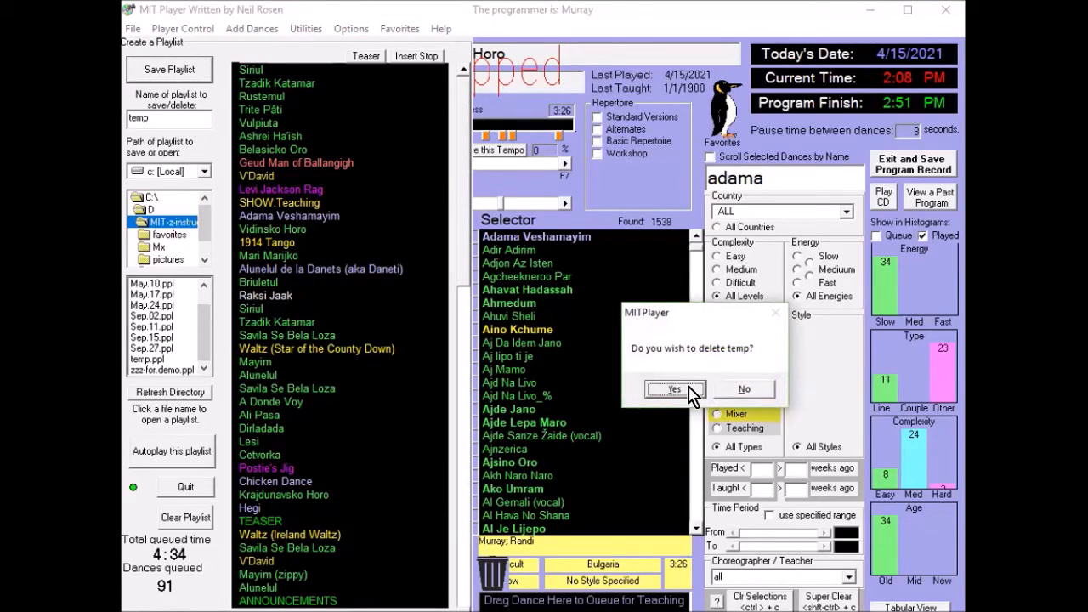
left_click(690, 388)
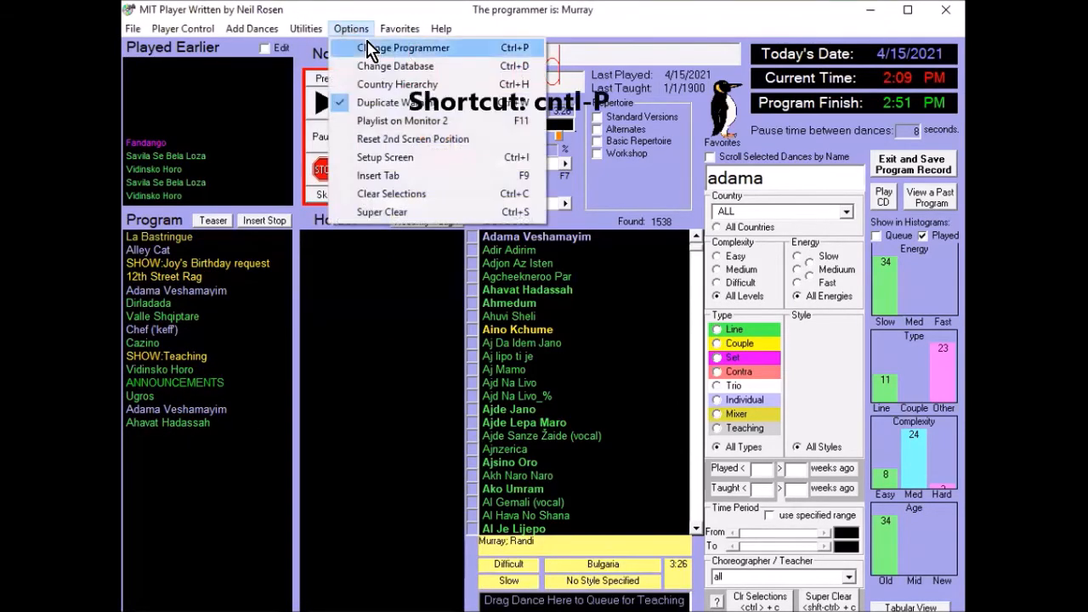
- Change today's programmer to the fourth named programmer, the last one before Guest
left_click(377, 49)
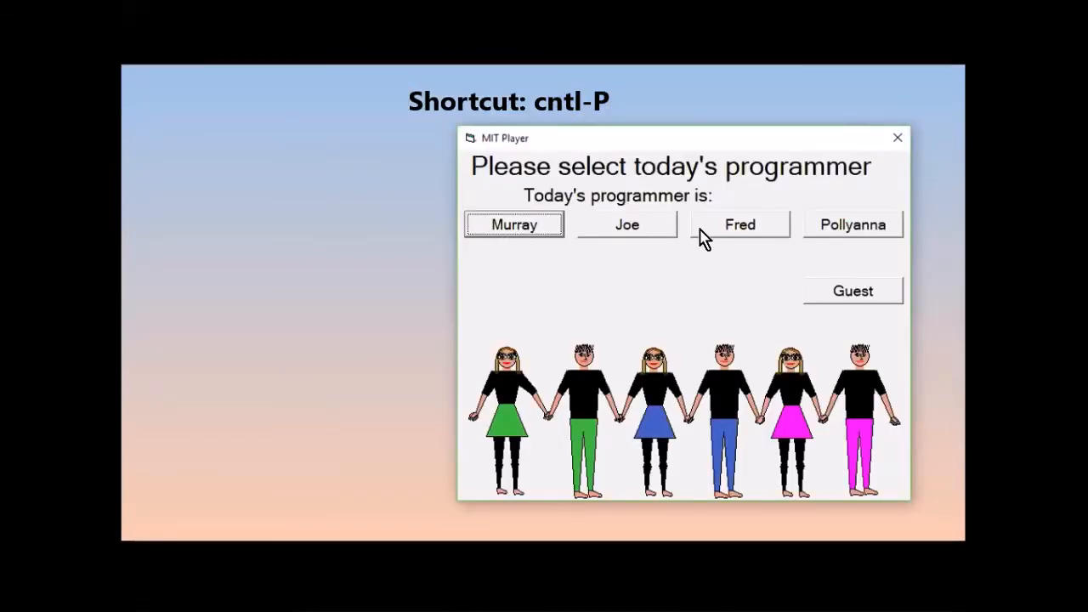
left_click(837, 231)
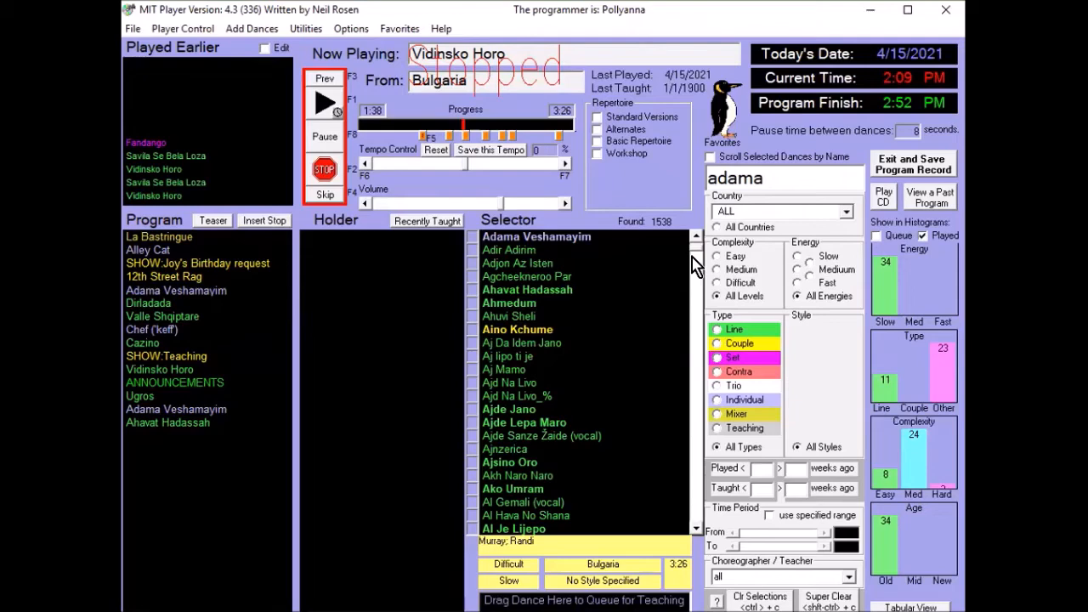
- Change the open dance database to Israeli night
left_click(351, 29)
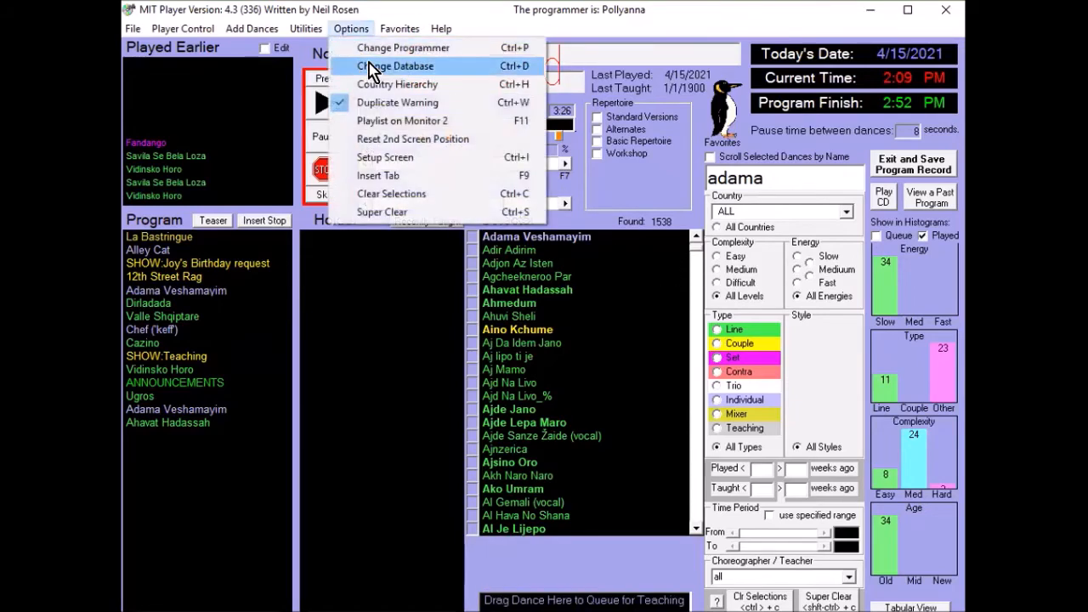
left_click(374, 72)
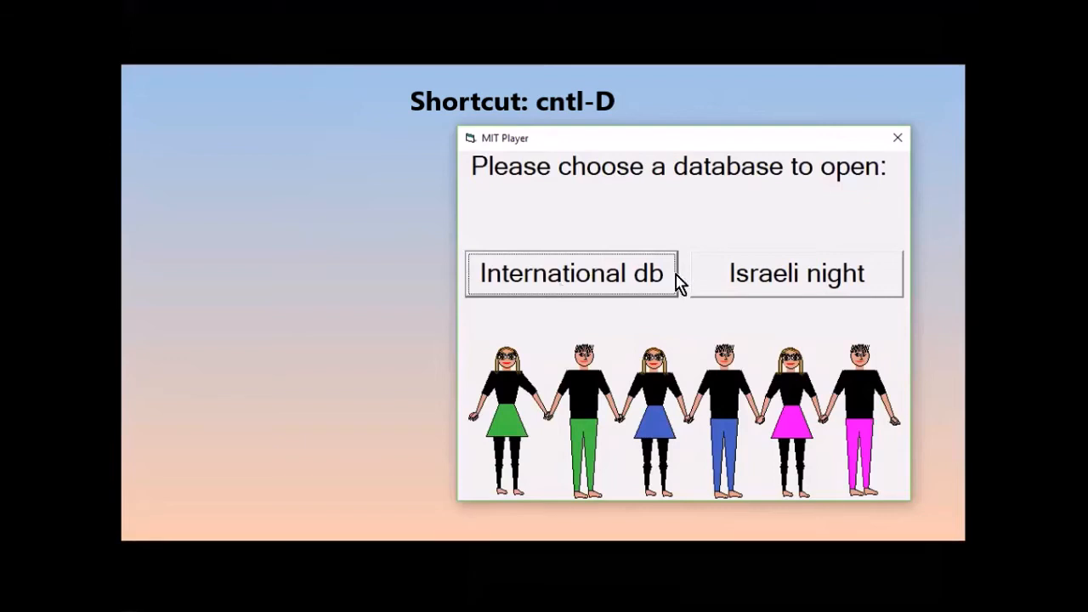
left_click(759, 285)
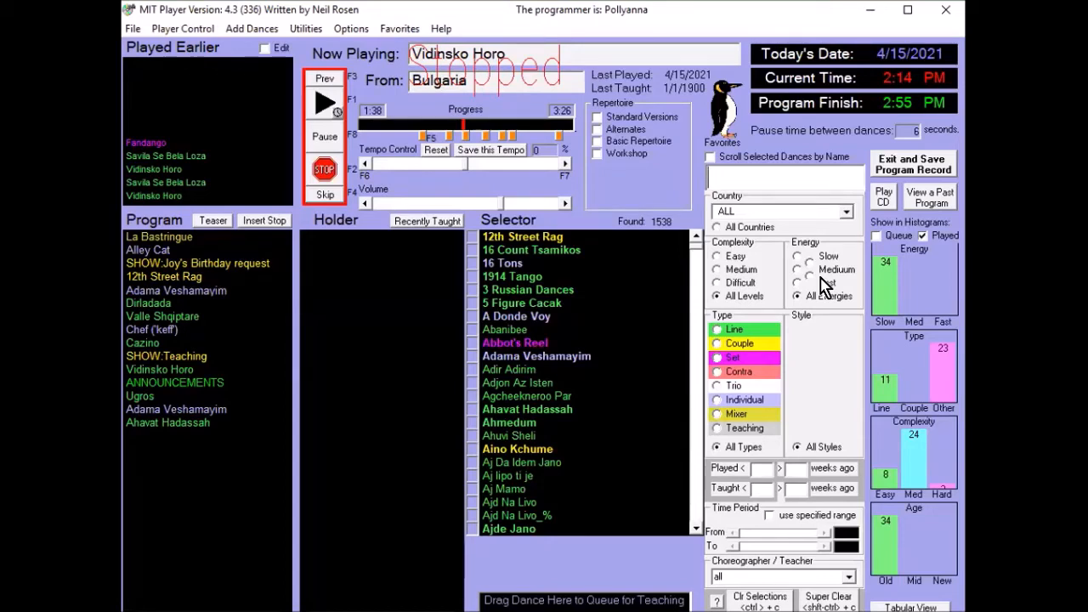
- Limit the Selector to Couple dances, open Bingsjopolska's record, and browse forward through the selected dances to Castle Schottische (The Entertainer)
left_click(746, 343)
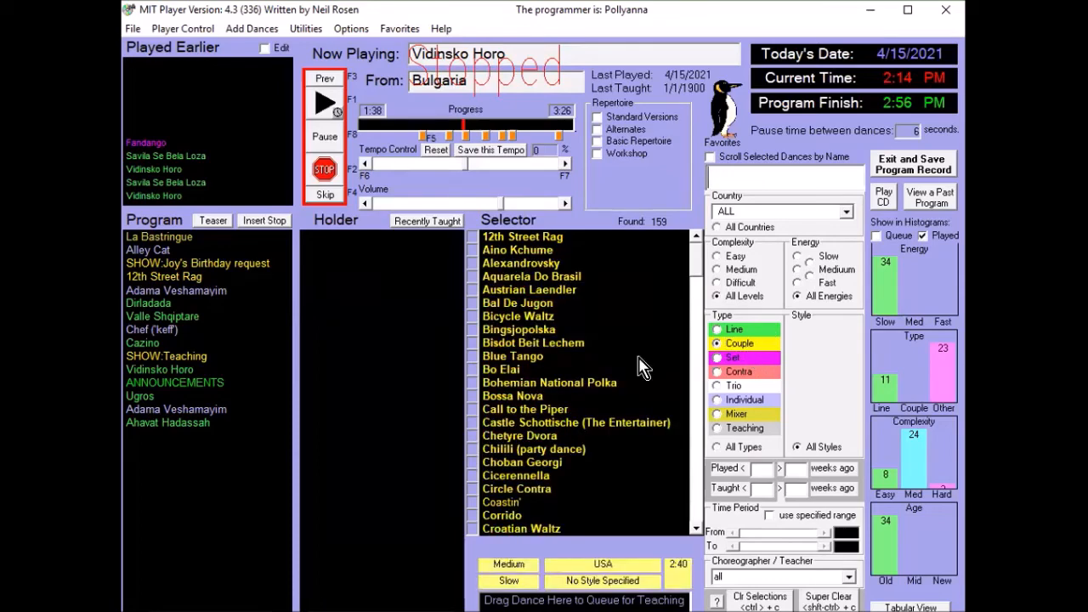
double_click(531, 336)
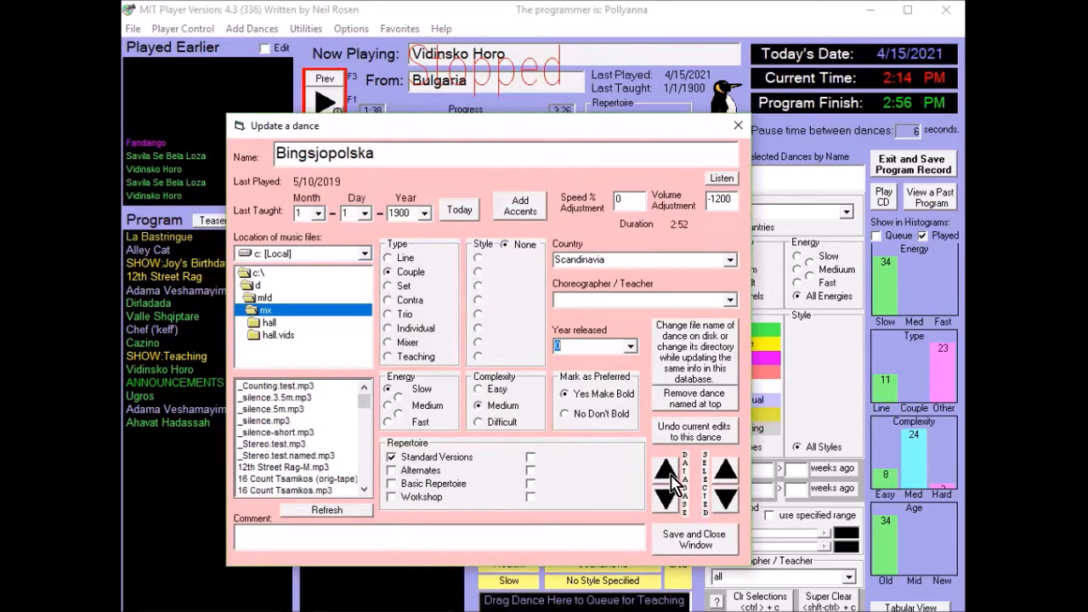
left_click(726, 498)
left_click(725, 498)
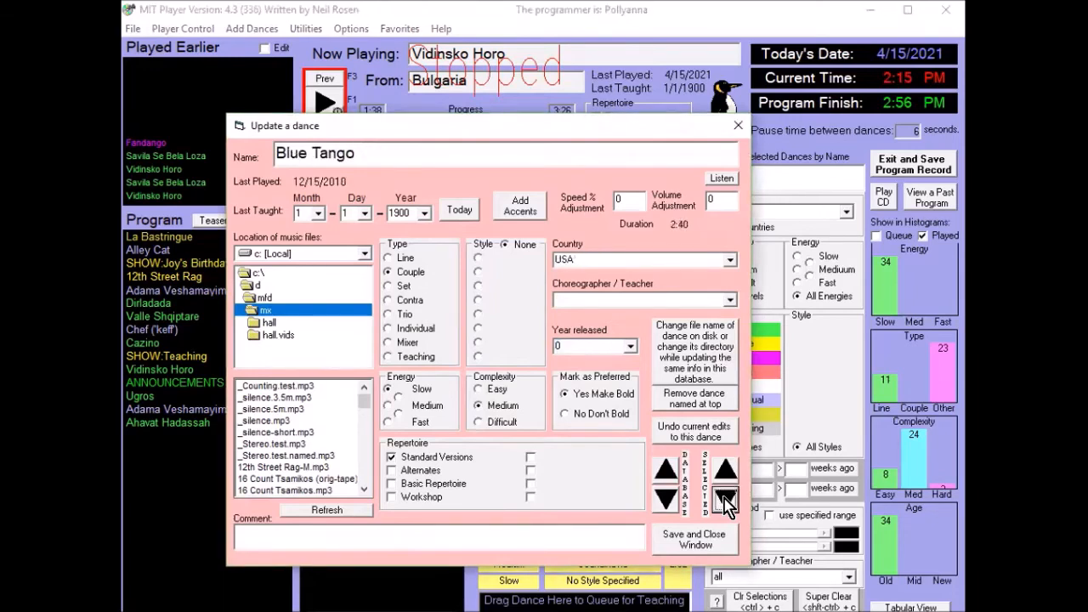
left_click(726, 498)
left_click(726, 498)
left_click(725, 497)
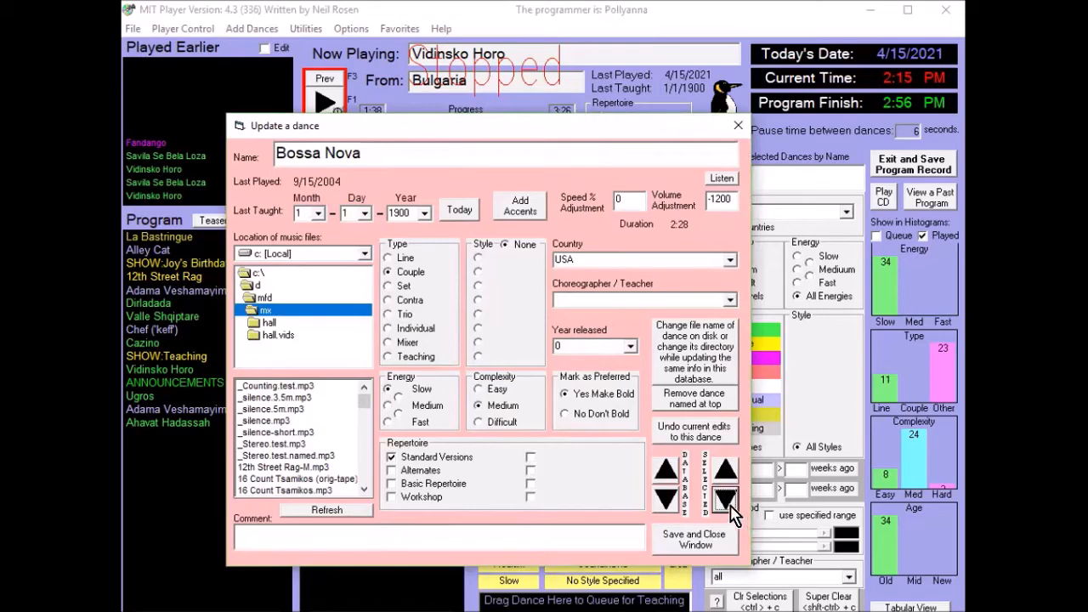
left_click(726, 500)
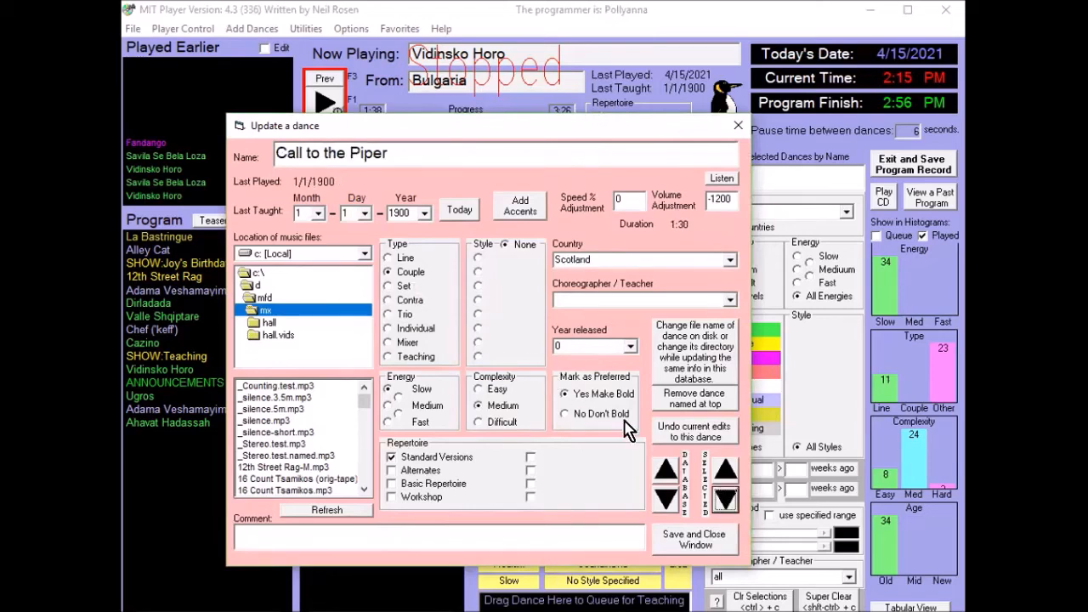
left_click(725, 502)
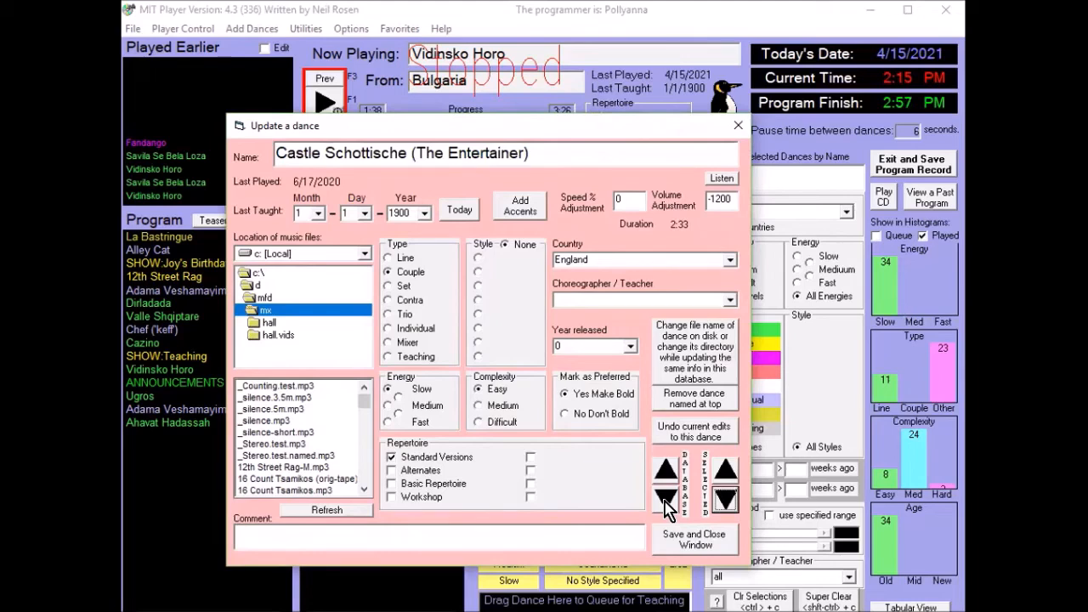
- Browse forward through the whole database from Castle Schottische to Ceresna, and save and close the record
left_click(666, 500)
left_click(666, 500)
left_click(666, 500)
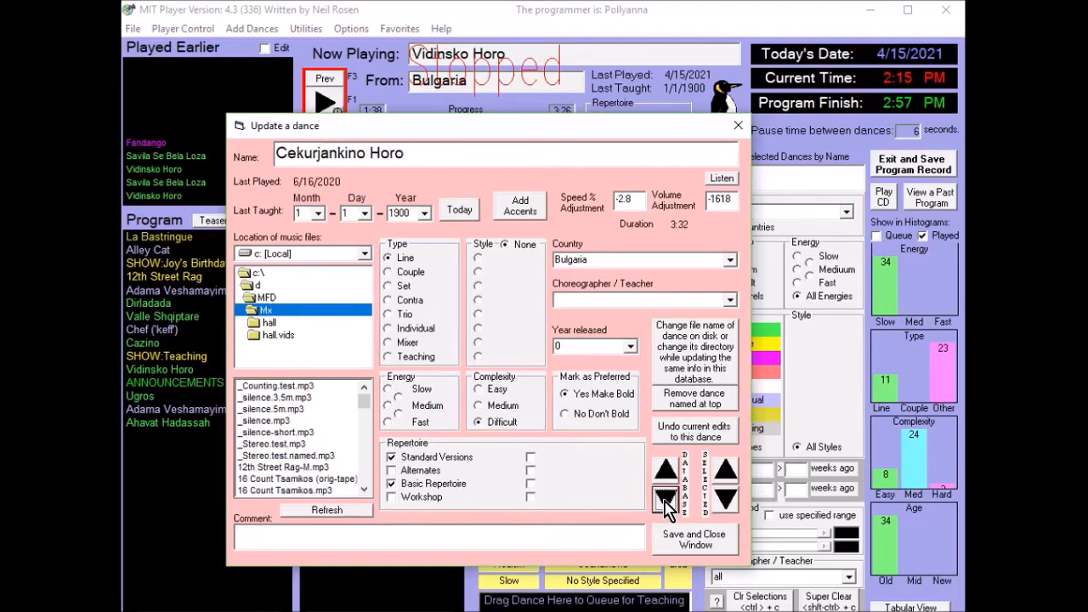
left_click(666, 500)
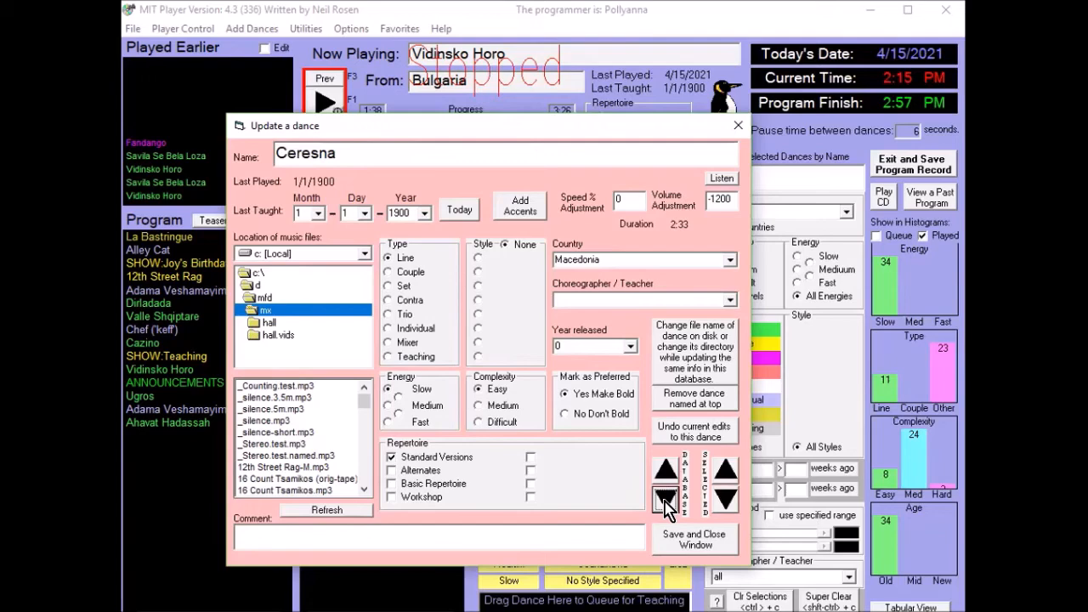
left_click(694, 540)
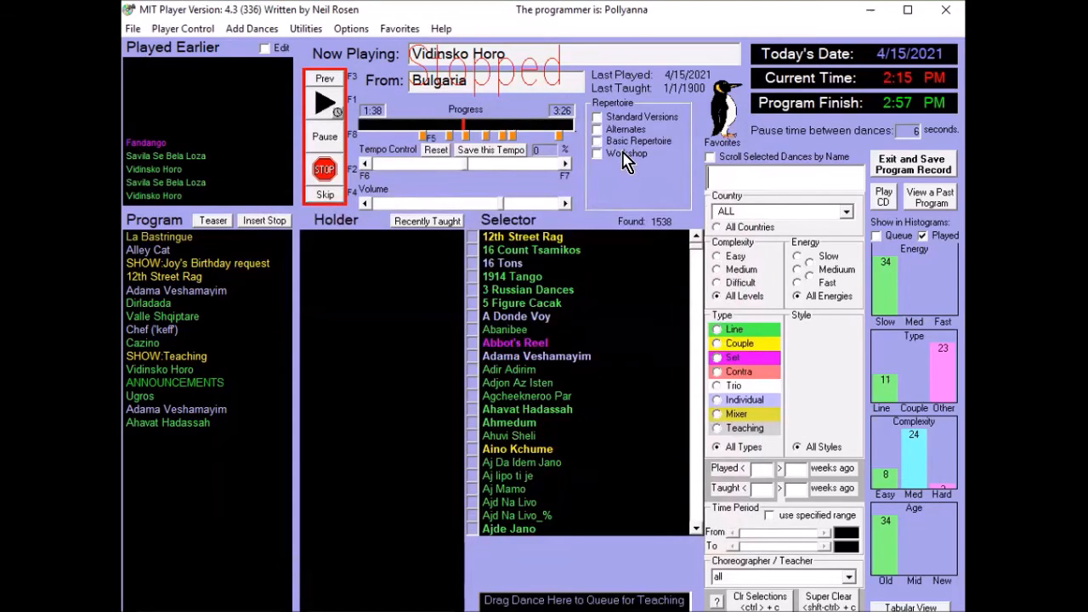
- Limit the Selector to the Workshop repertoire and set the country of Kettos Jártatóje és Siruloje - Gyimes to Hungary
left_click(625, 160)
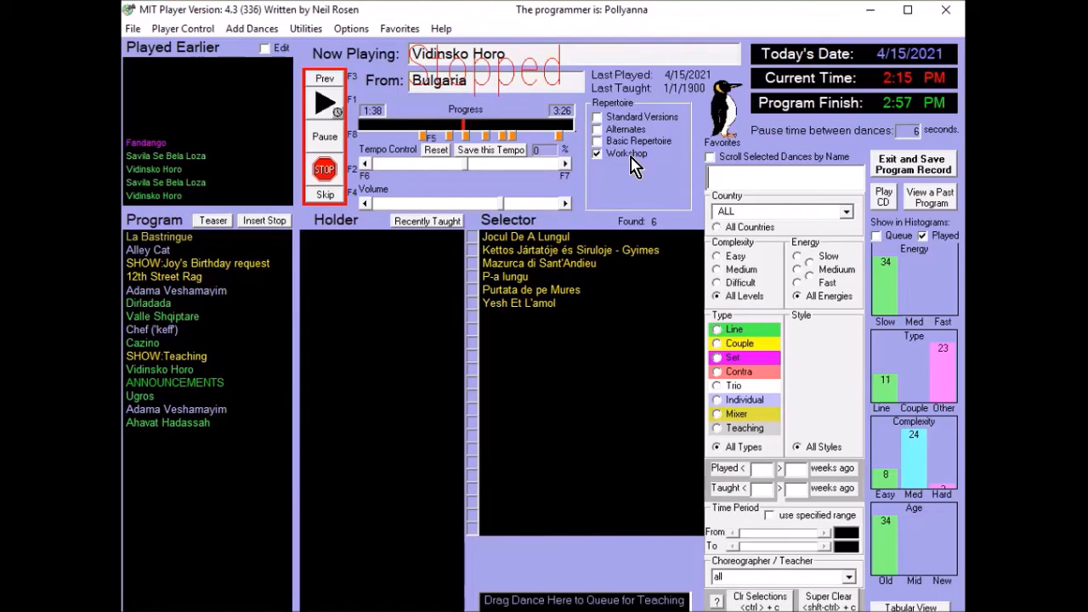
double_click(549, 236)
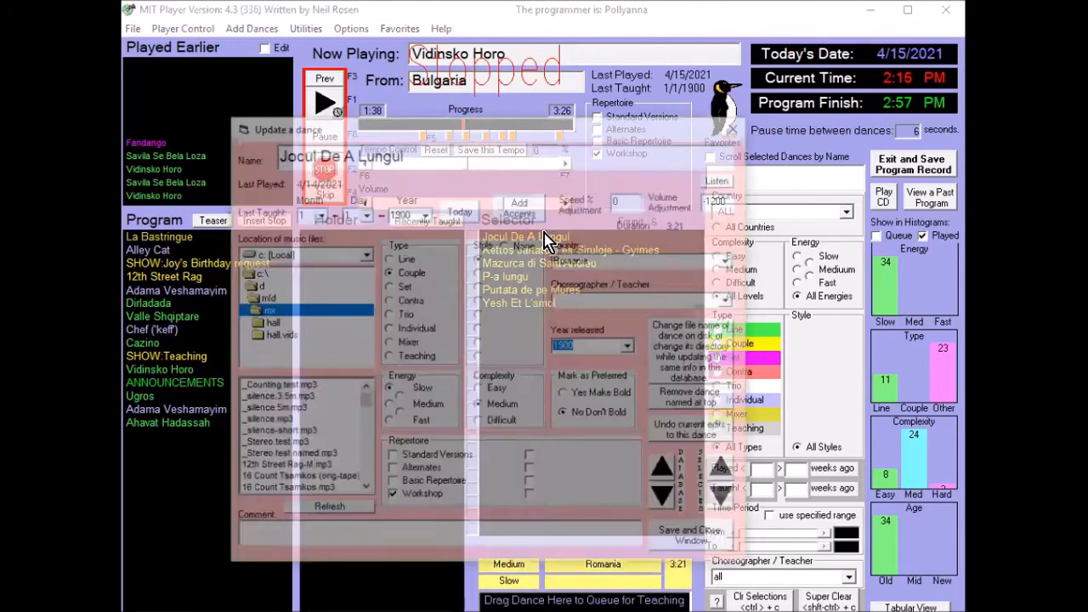
left_click(724, 499)
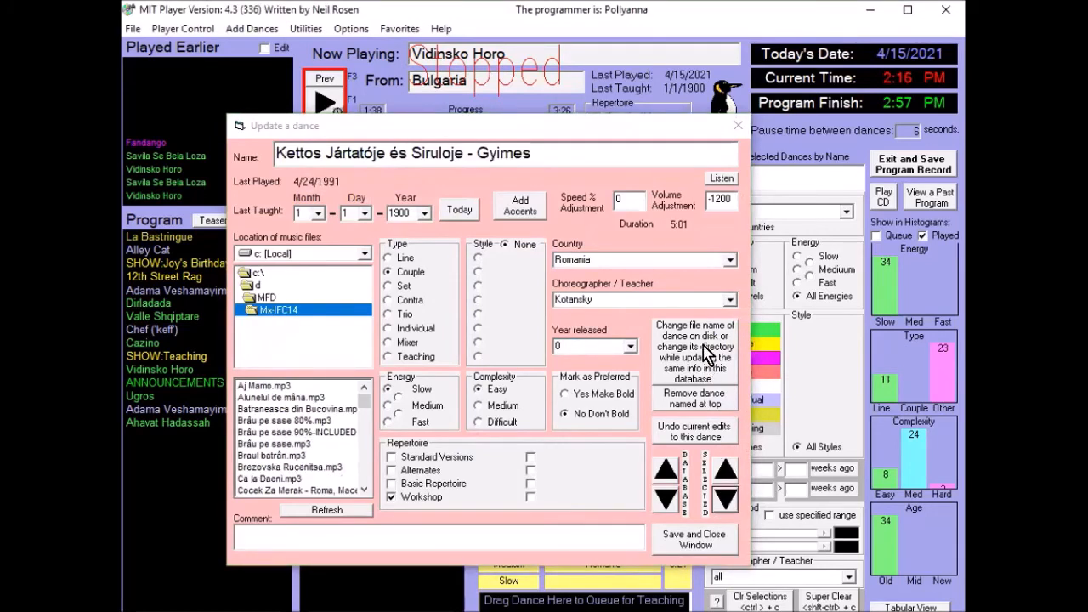
left_click(728, 261)
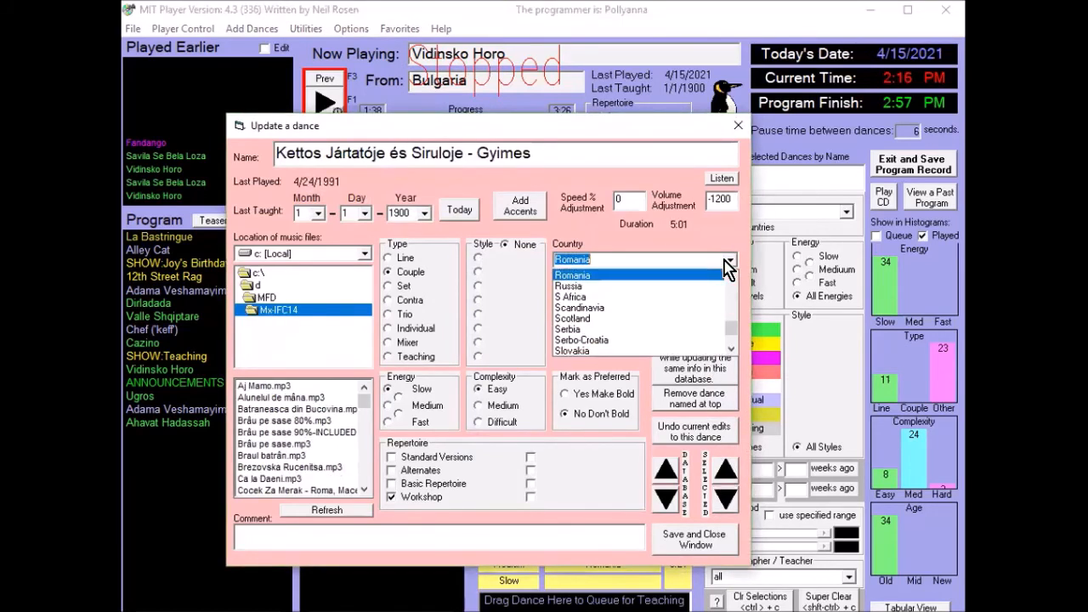
key("h")
left_click(607, 305)
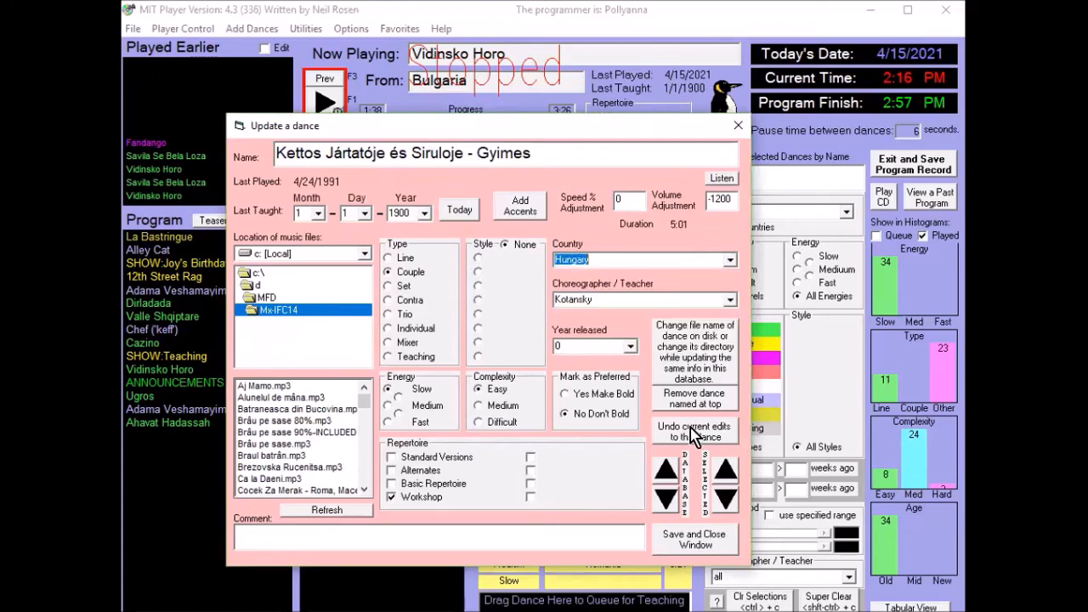
- Advance to Mazurca di Sant'Andieu in the selected dances and set its country to Italy
left_click(725, 500)
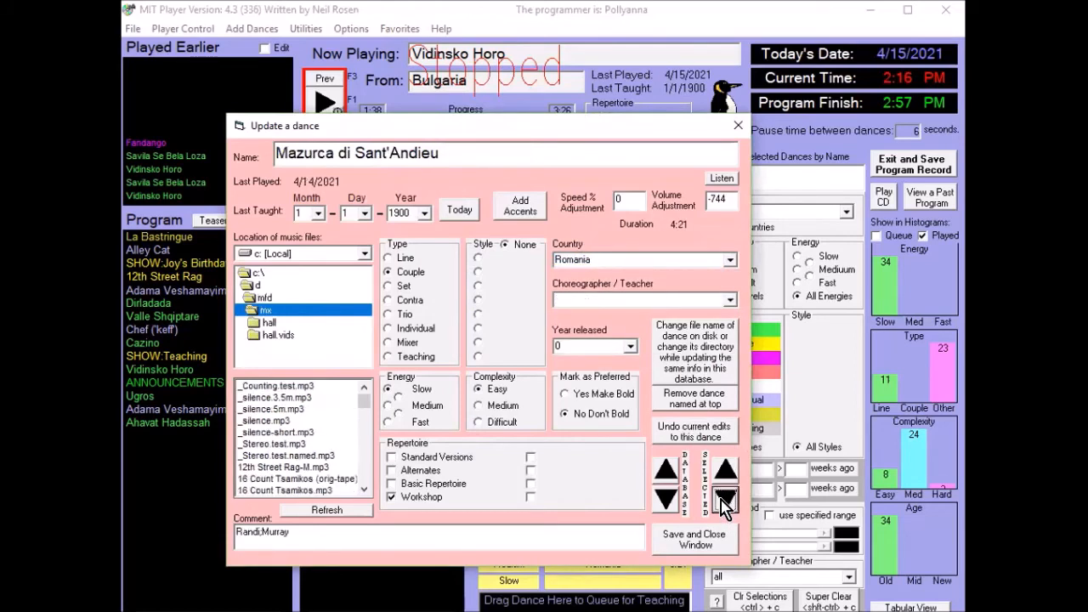
left_click(729, 261)
key("i")
left_click(703, 308)
- Advance to Yesh Et L'amol, set its country to Israel, and save and close the record
left_click(724, 501)
left_click(724, 501)
left_click(723, 501)
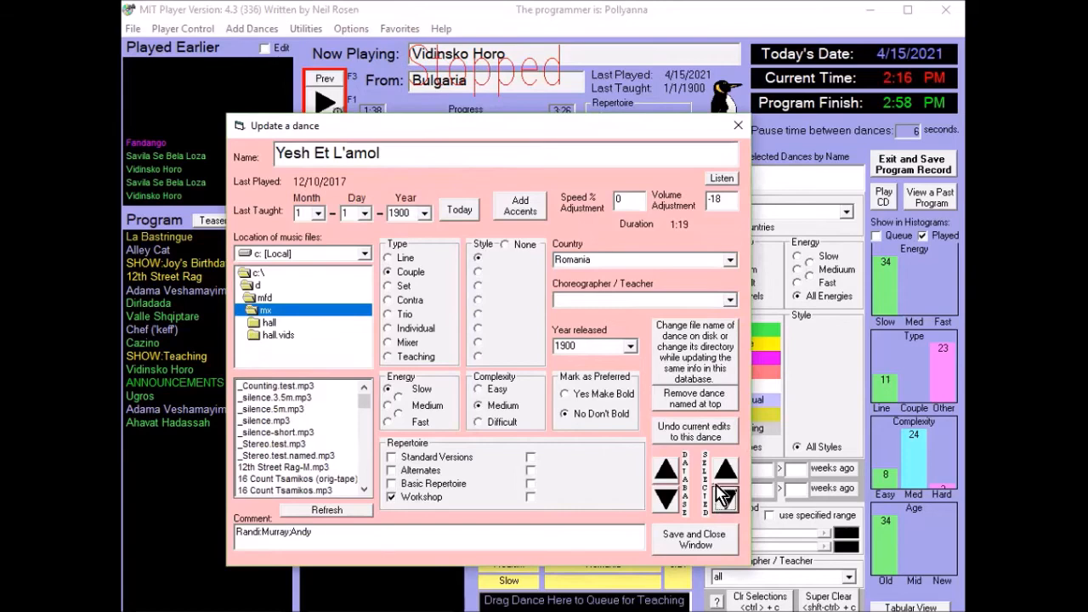
left_click(724, 261)
type("i")
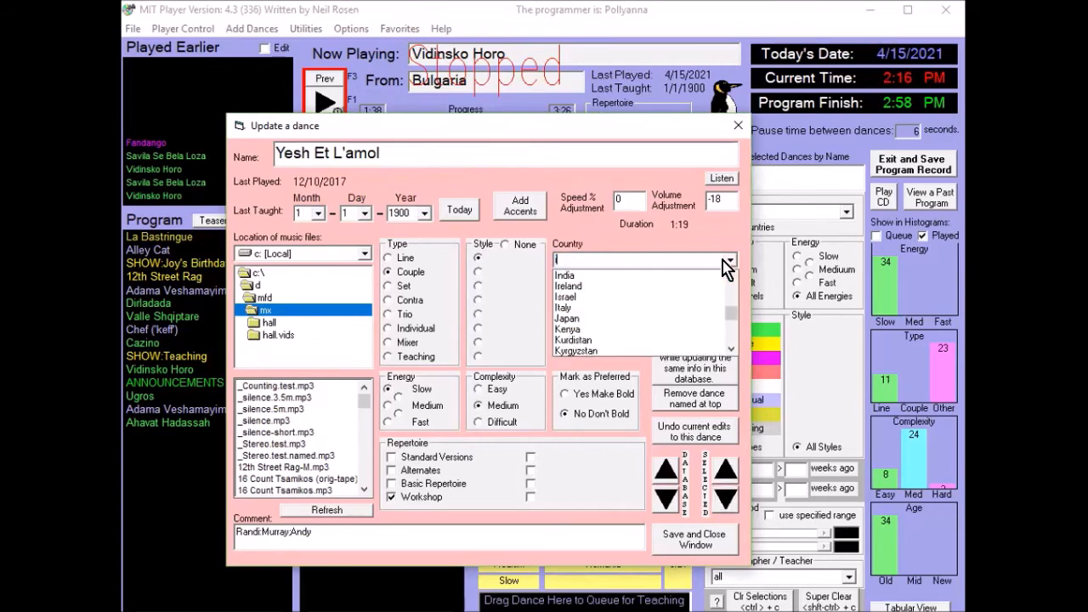
left_click(690, 297)
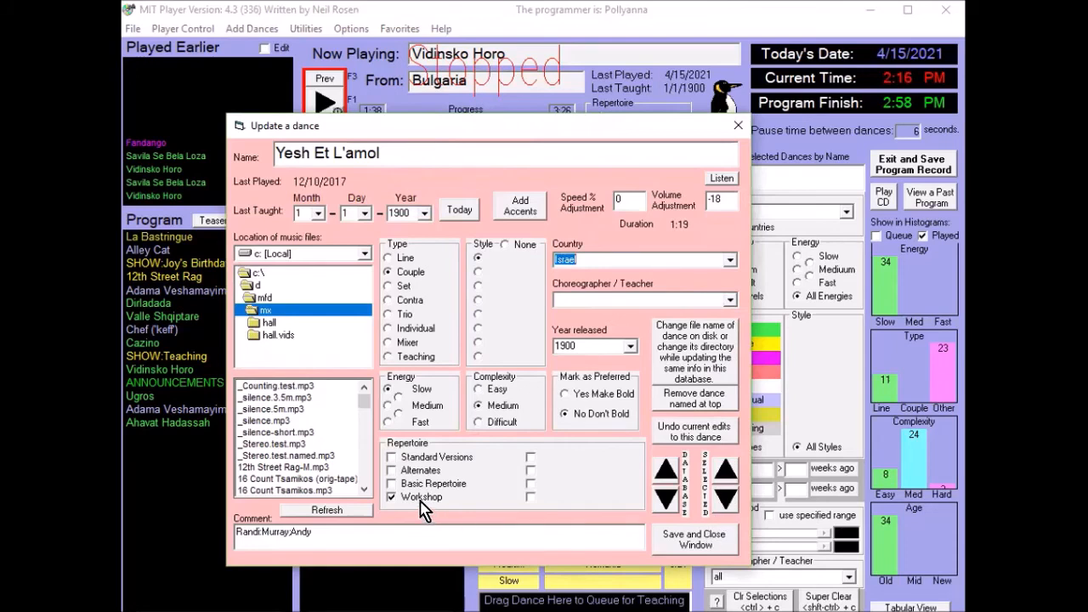
left_click(699, 549)
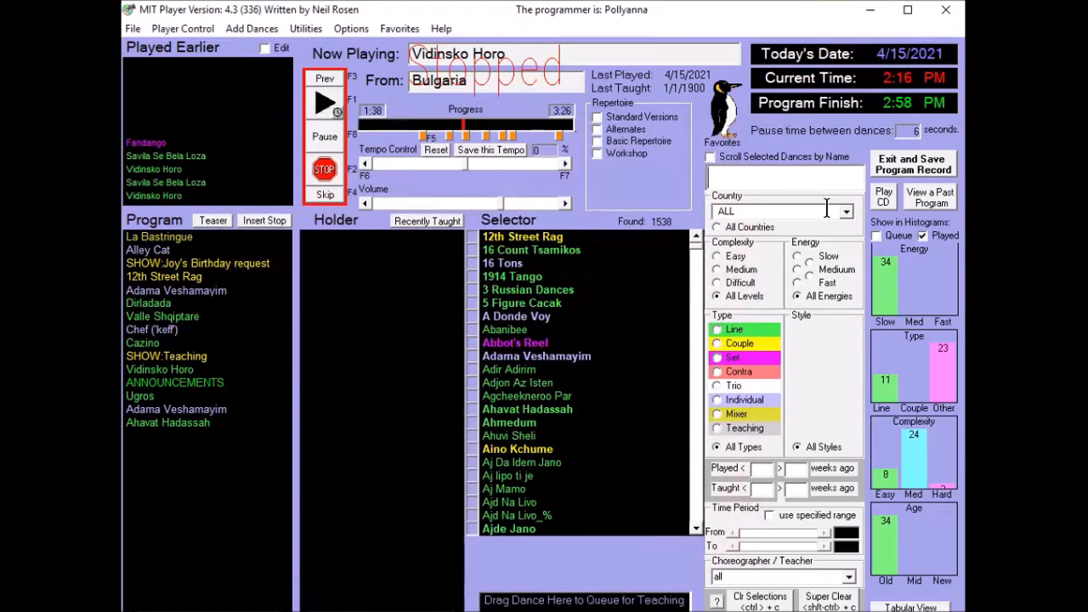
- Filter the Selector to the country Mars and set the country of Gradisce Dances (long) to Croatia
left_click(846, 212)
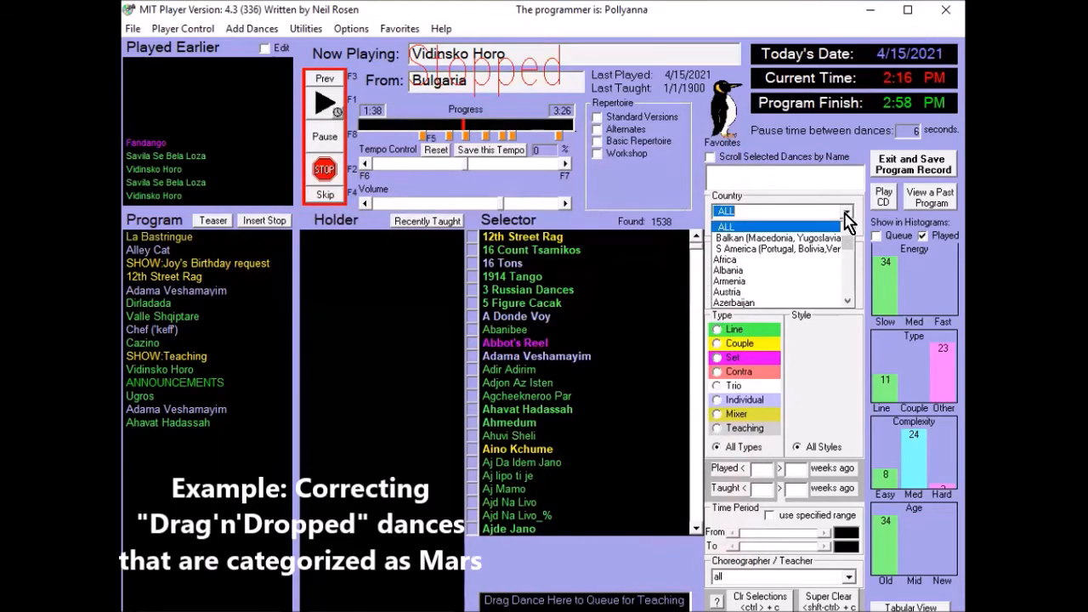
scroll(850, 263, "down", 10)
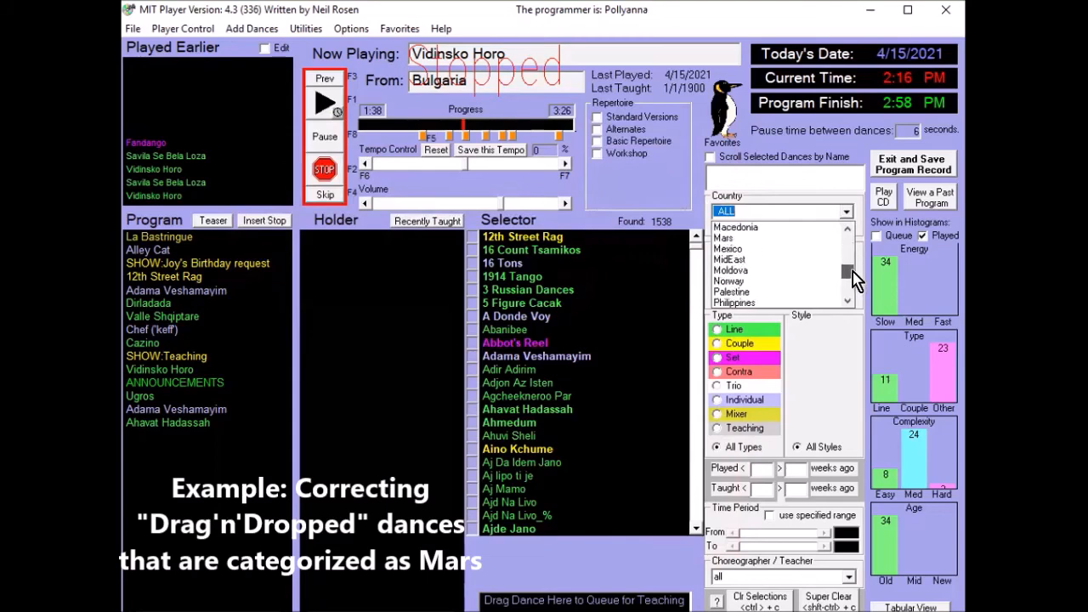
left_click(786, 260)
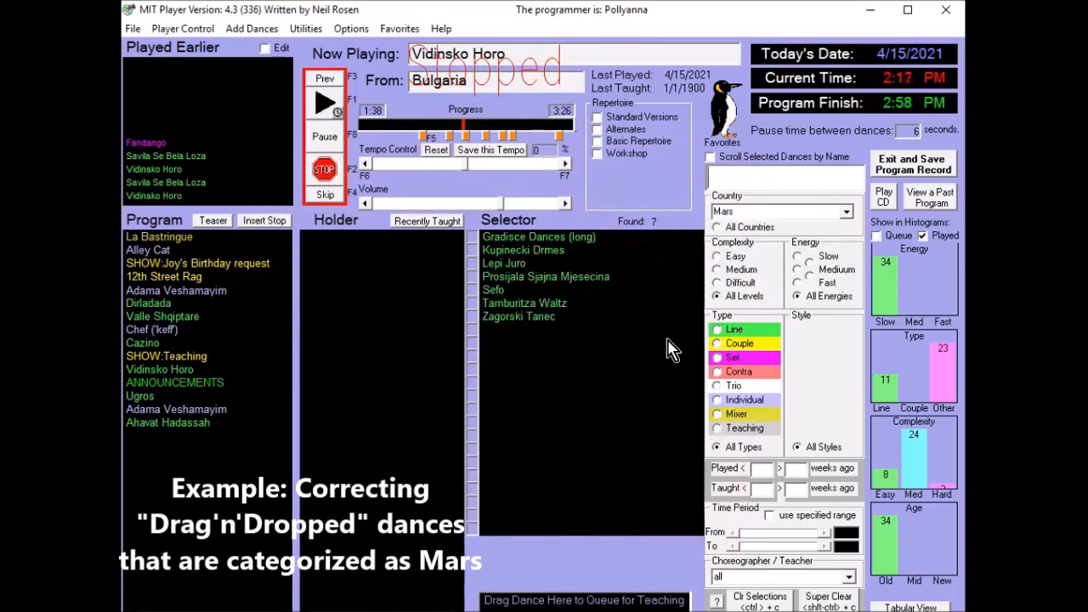
double_click(561, 247)
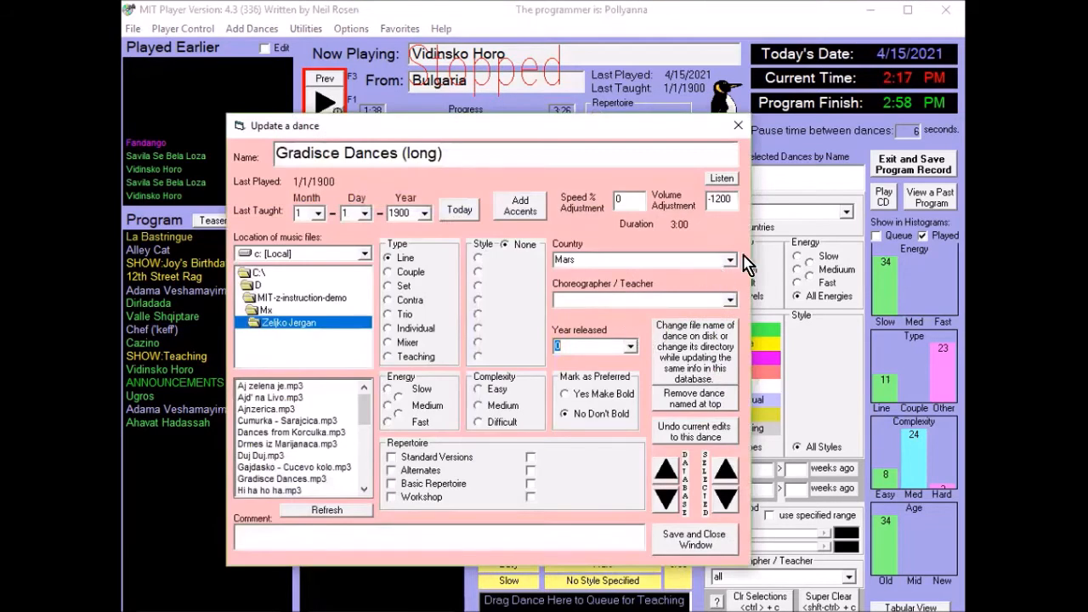
left_click(731, 261)
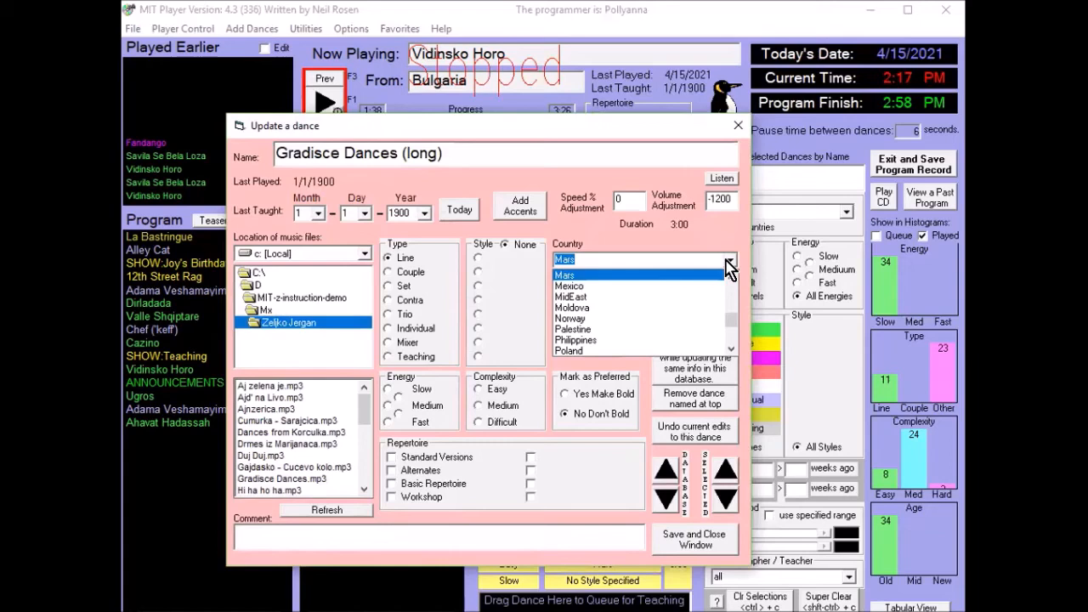
type("c")
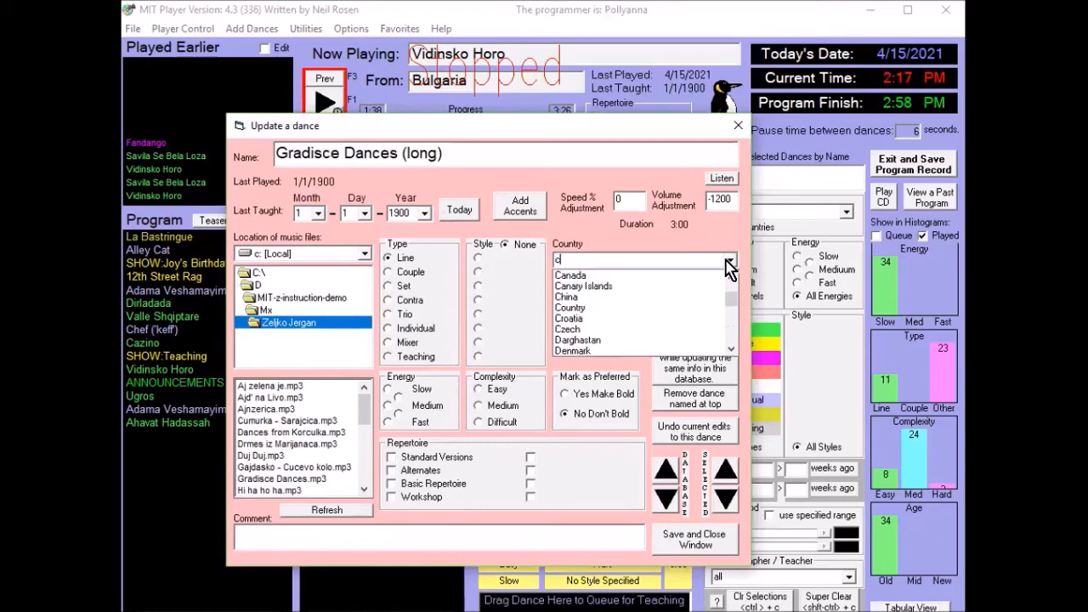
left_click(678, 329)
- Advance to Kupinecki Drmes, set its country to Croatia, and save and close the record
left_click(726, 499)
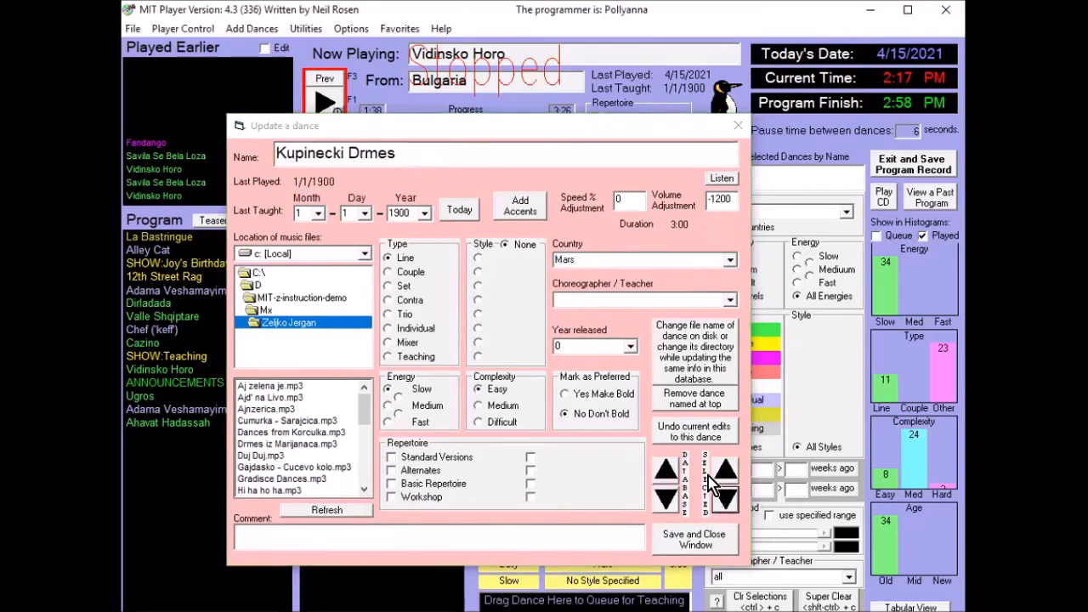
left_click(731, 261)
type("c")
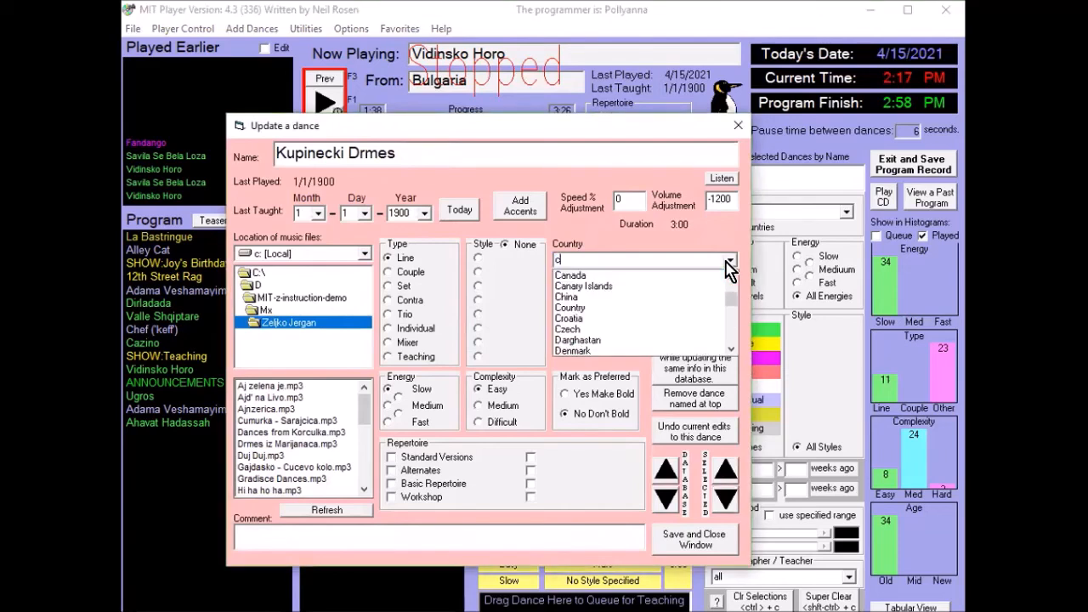
left_click(686, 318)
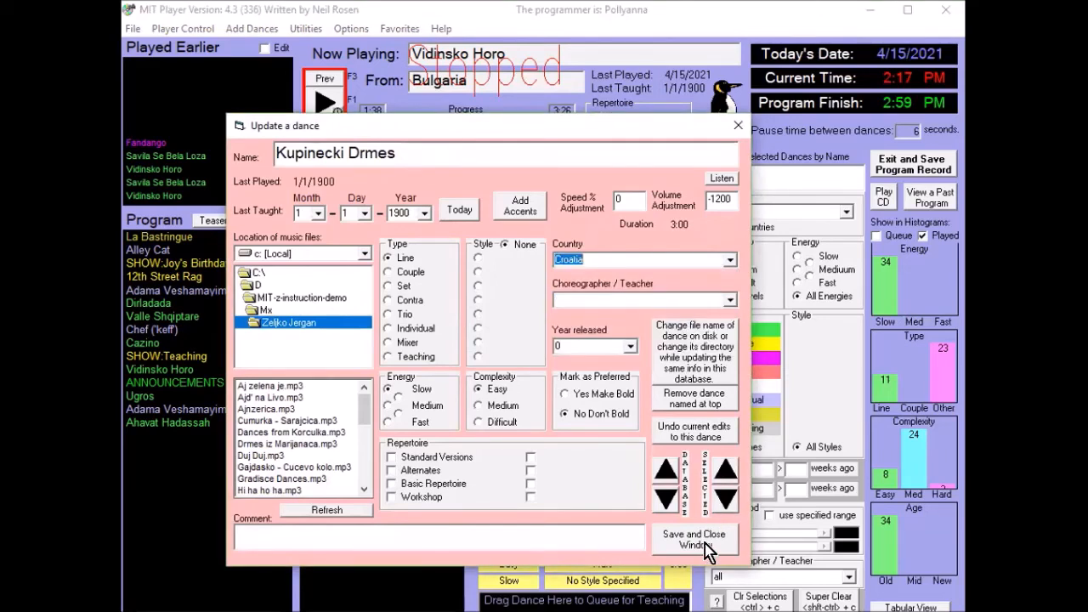
left_click(703, 541)
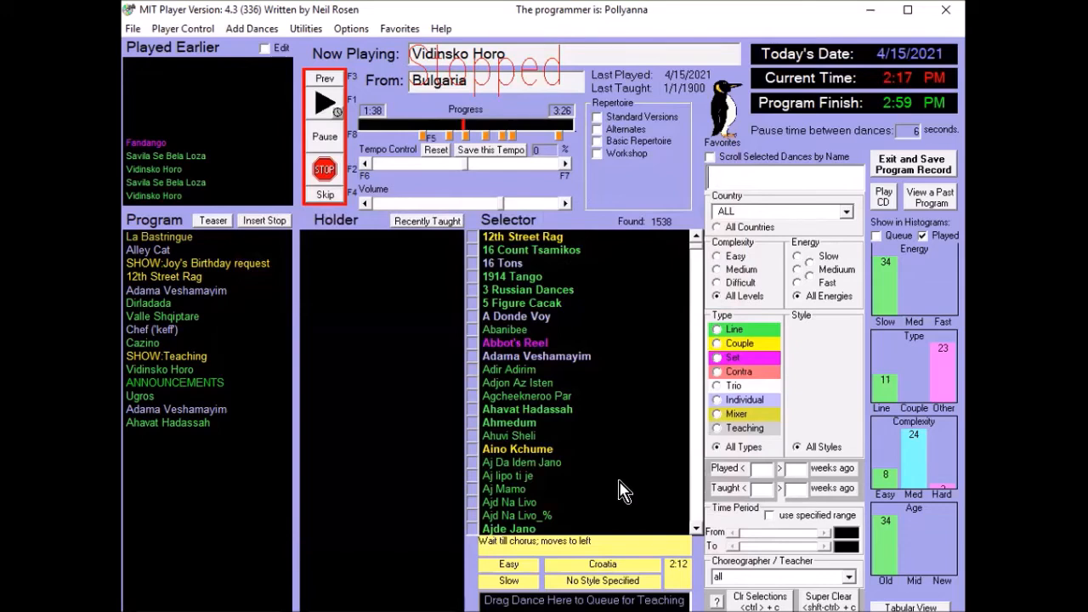
- Search the Selector for dance names matching *%
left_click(736, 178)
type("*")
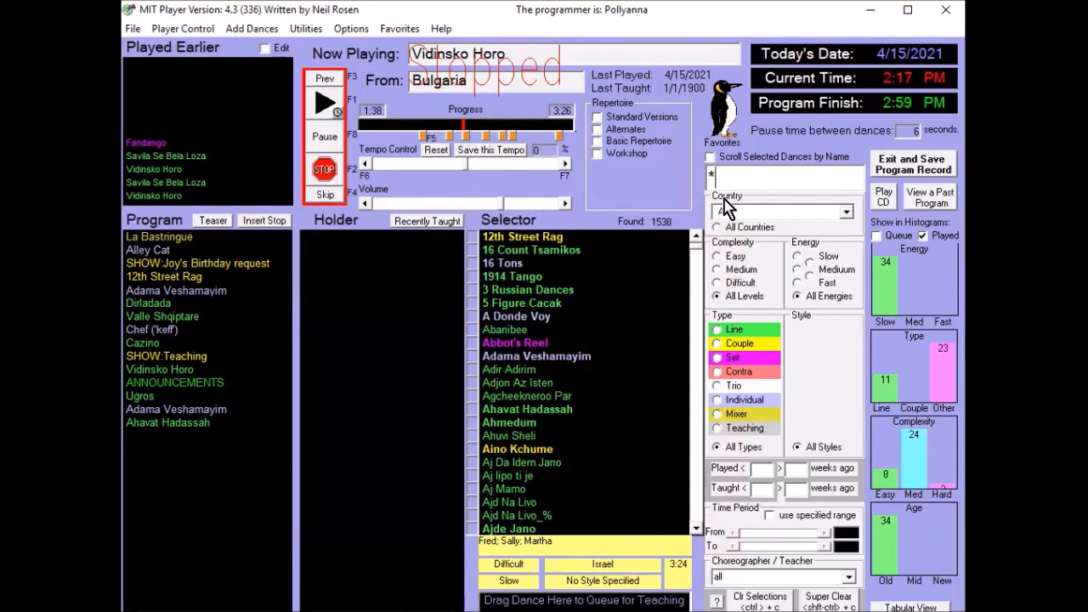
type("%")
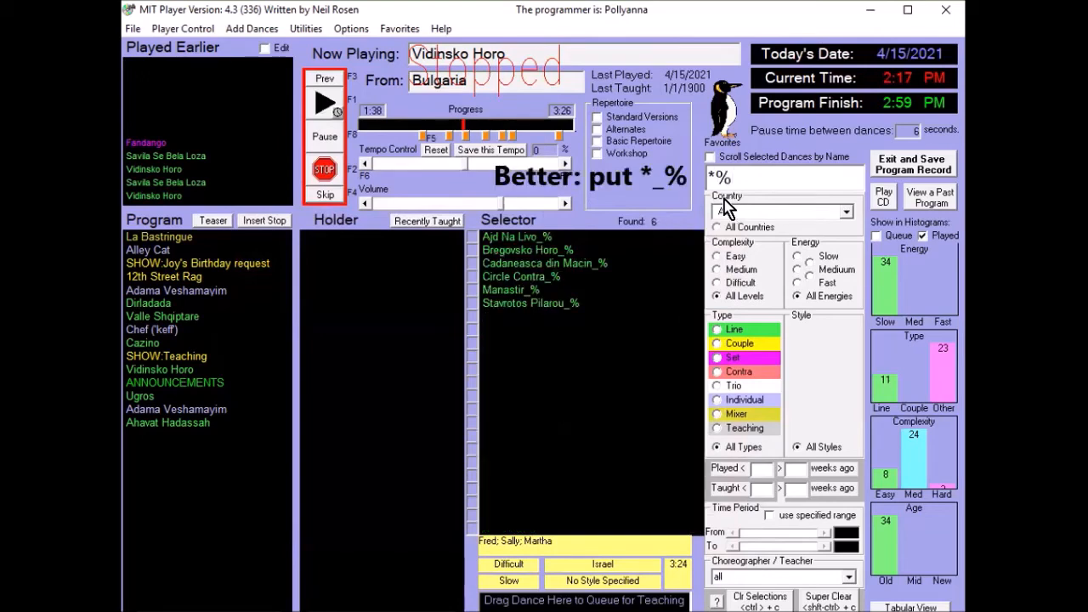
- Rename Ajd Na Livo_% by replacing its _% ending with a suffix starting with "(", and save and close the record editor
double_click(494, 239)
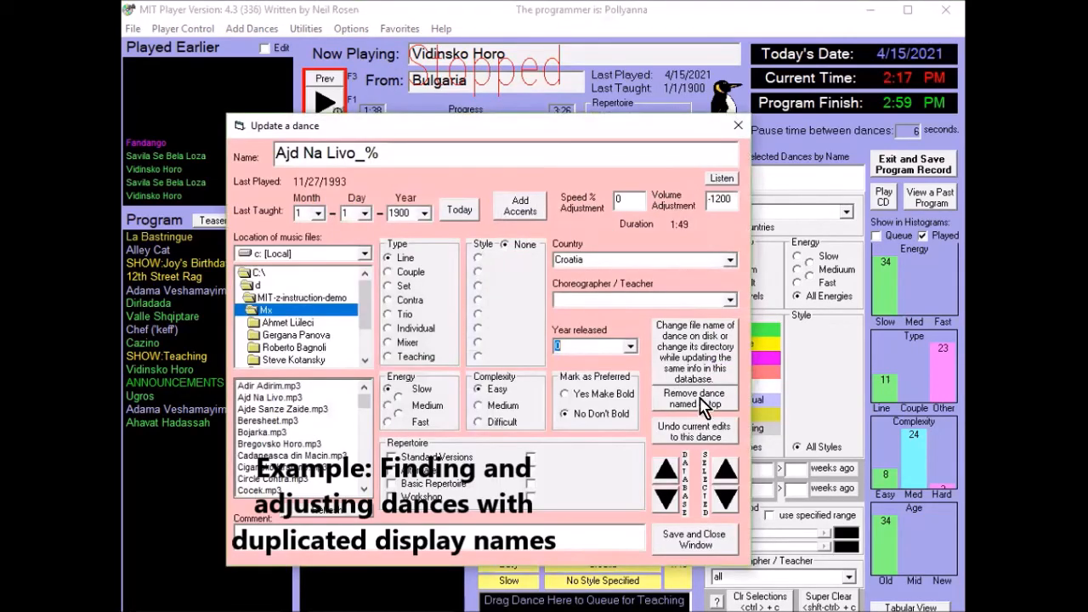
left_click_drag(356, 153, 402, 151)
type("(long")
left_click(724, 460)
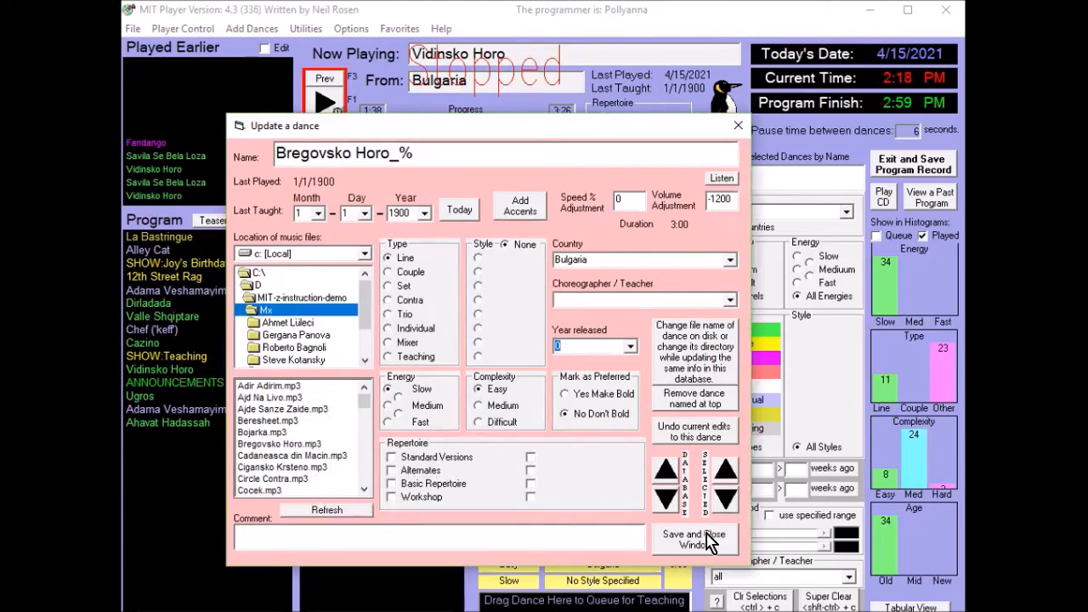
left_click(707, 541)
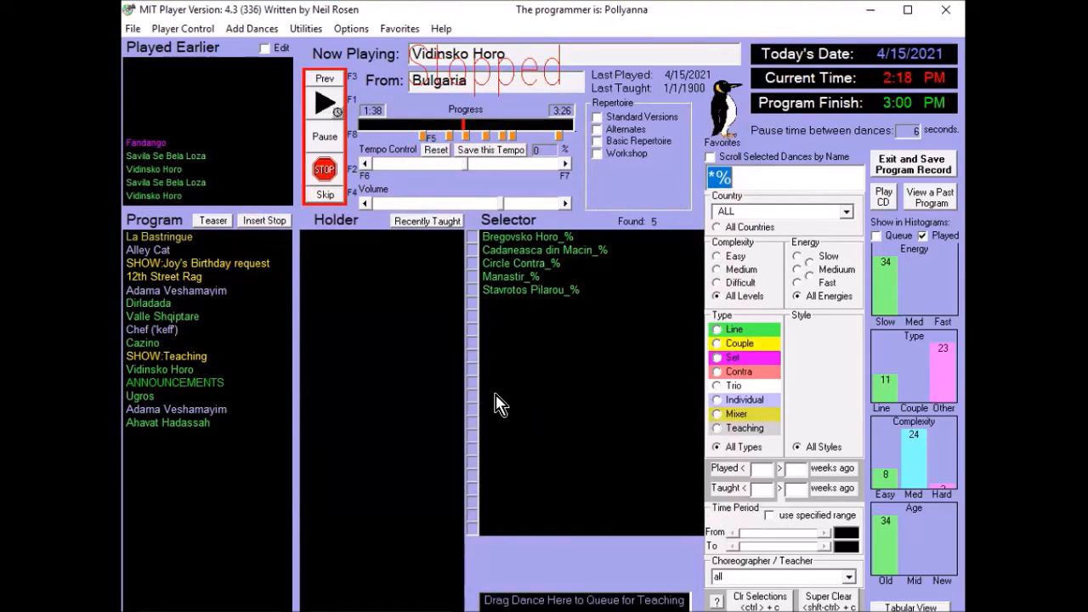
- Run a Frequency Count of dances in Wednesday programs from 24/01/01 to 24/04/15, and close the counter
left_click(297, 28)
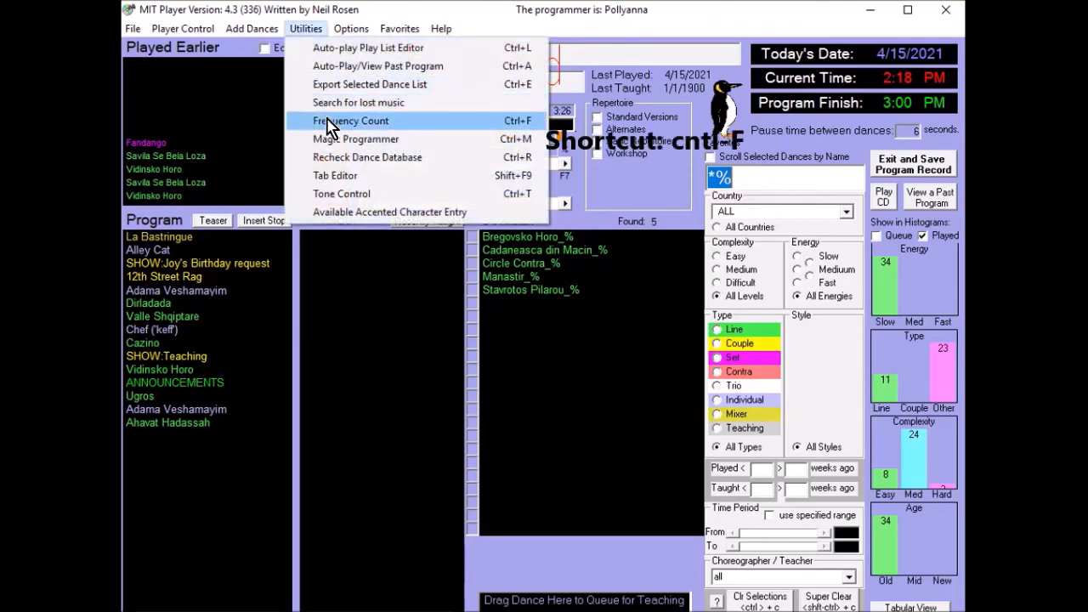
left_click(500, 121)
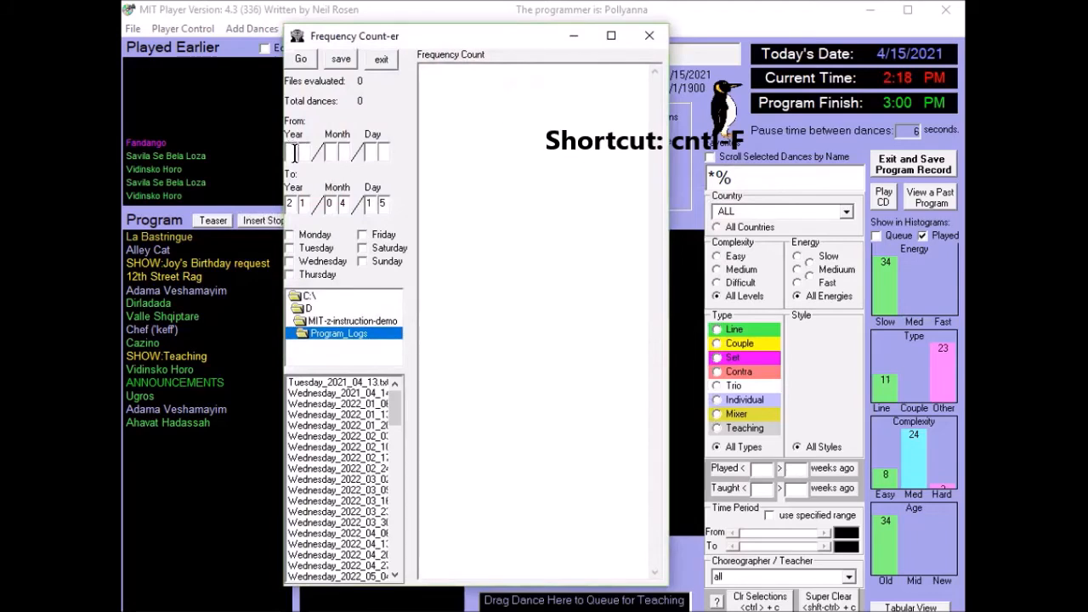
type("01")
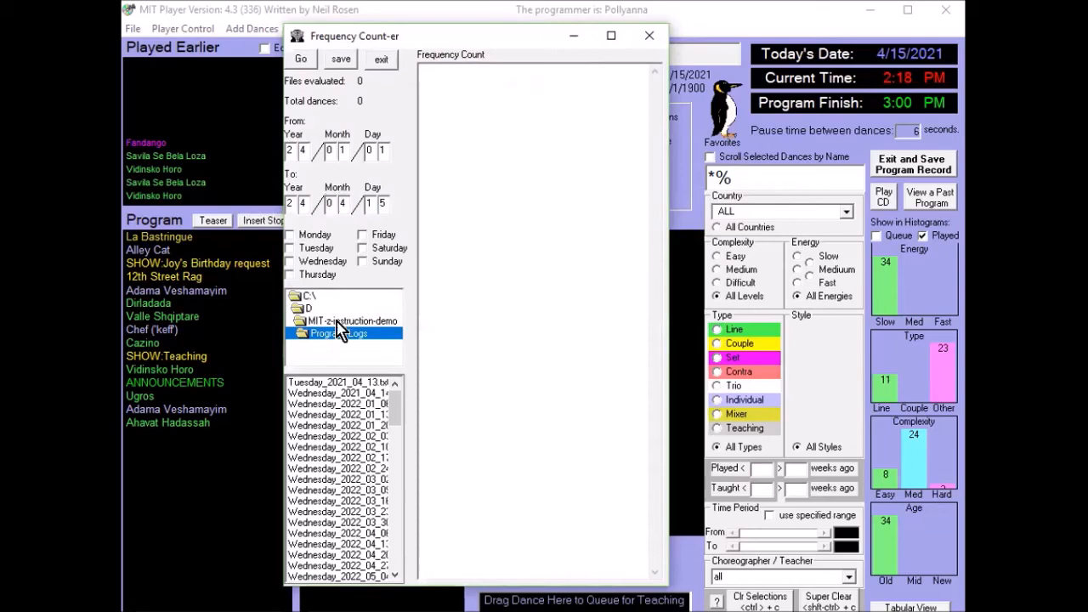
left_click(318, 261)
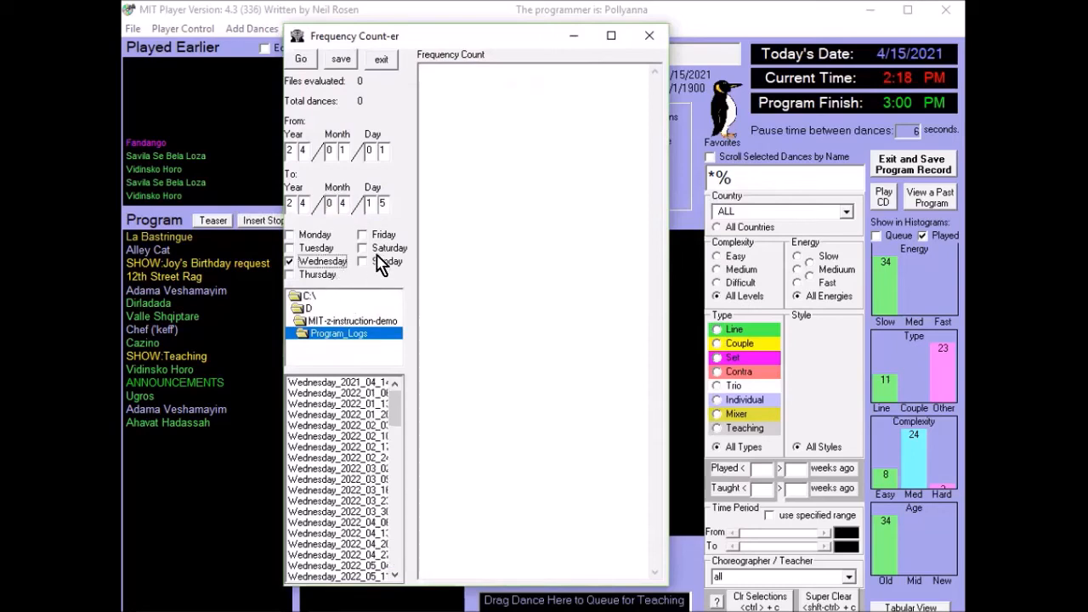
left_click(301, 61)
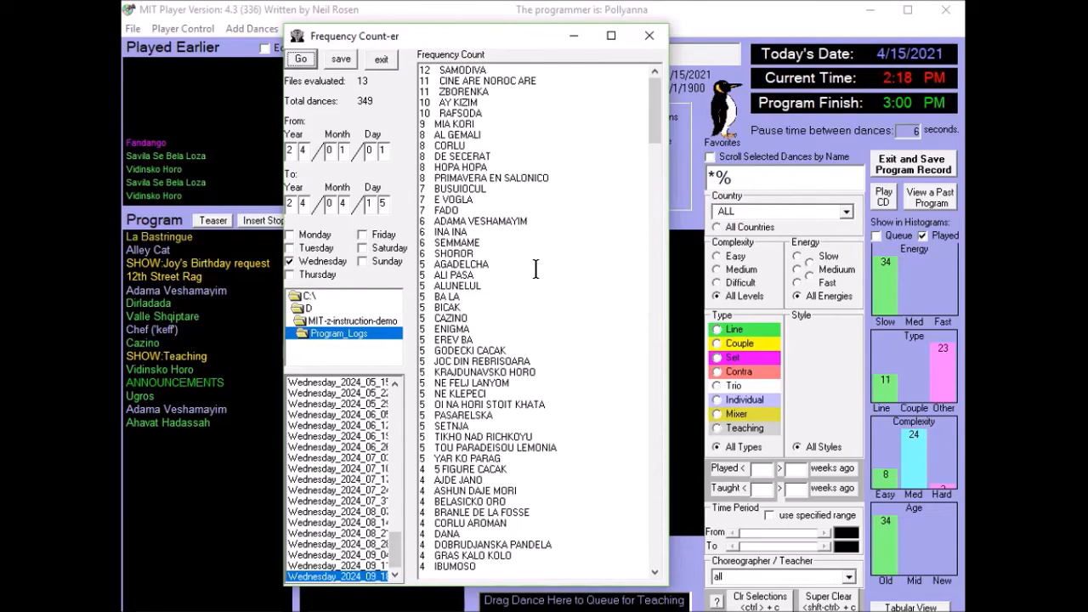
left_click(650, 39)
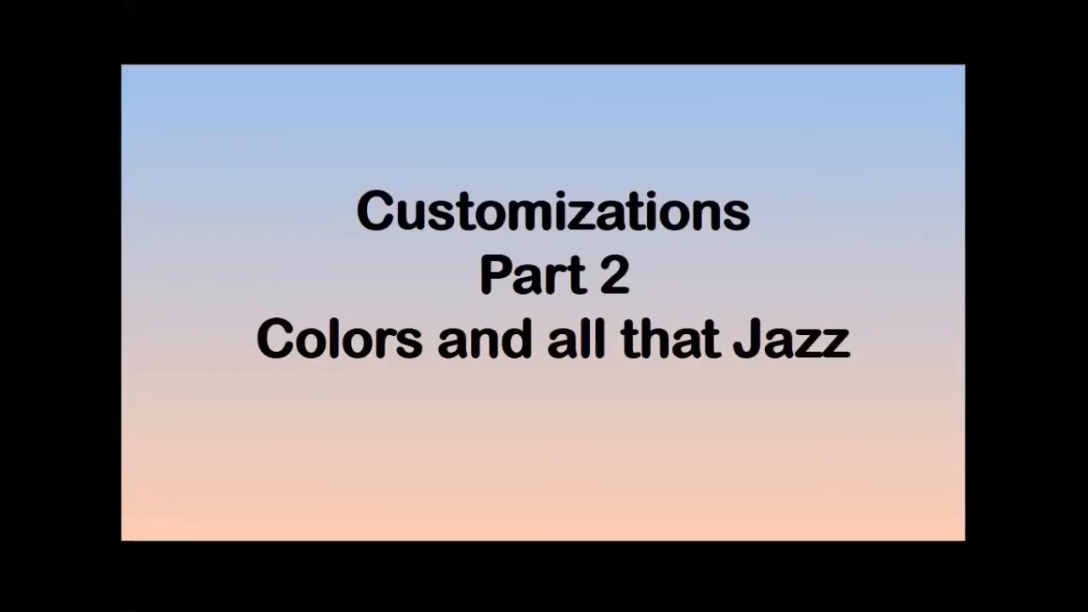
- In the program defaults, increase the green component of the Contra type caption's color for the International db
key("alt+Tab")
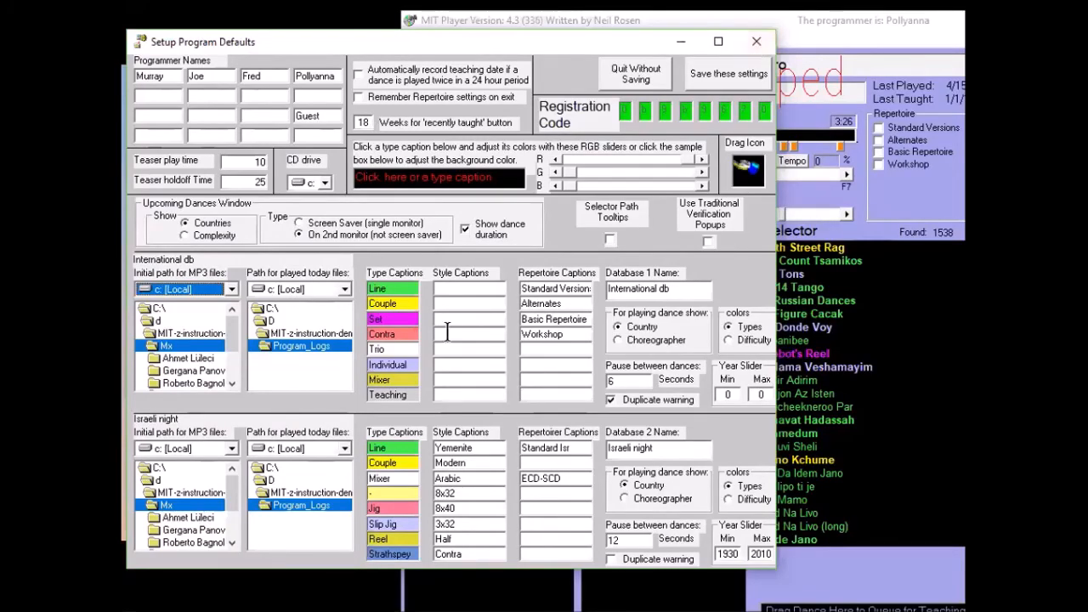
left_click(401, 288)
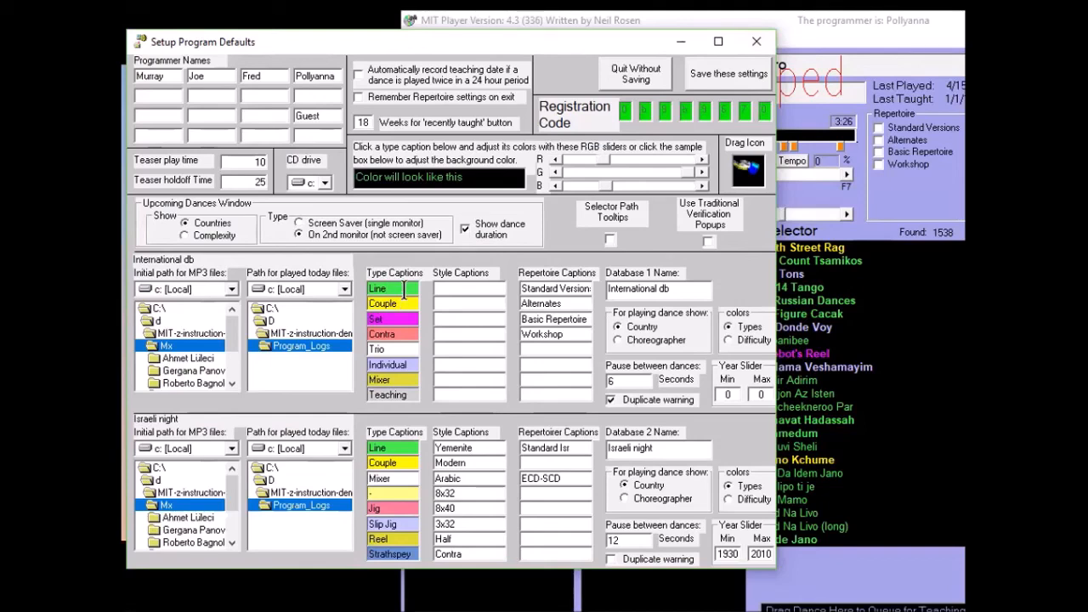
left_click(407, 333)
left_click(408, 334)
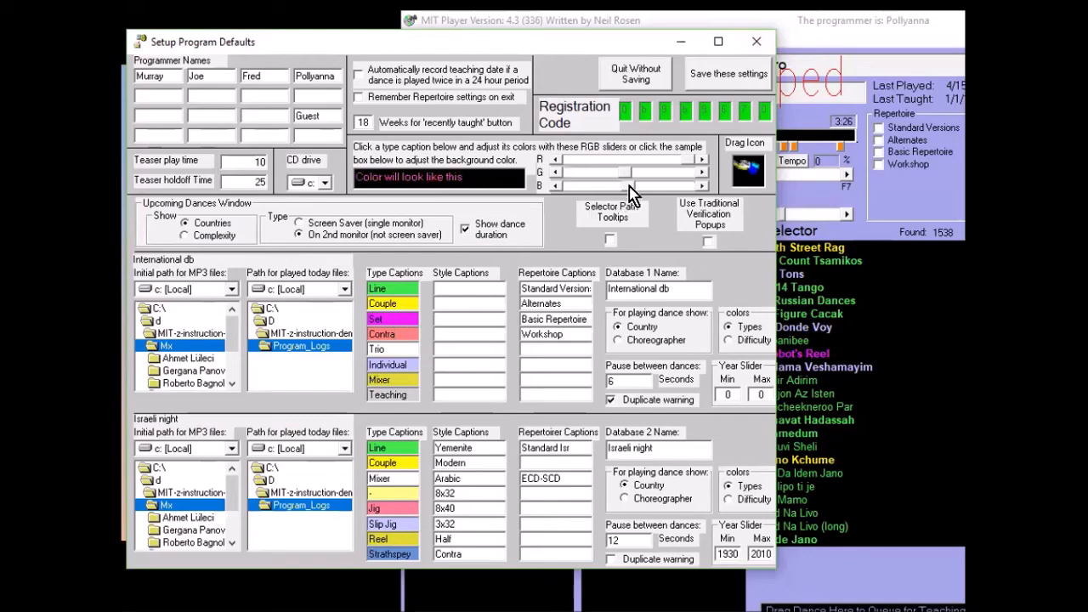
mouse_move(628, 174)
left_mouse_down()
mouse_move(650, 178)
mouse_move(627, 177)
left_mouse_up()
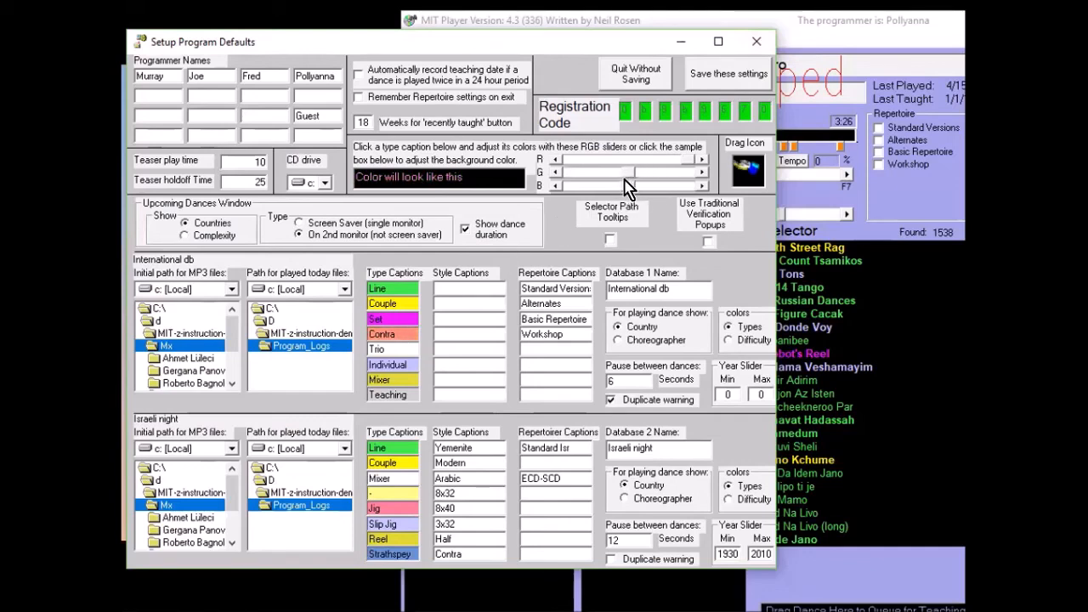
- Change the program's background color to red and save the default settings
left_click(482, 177)
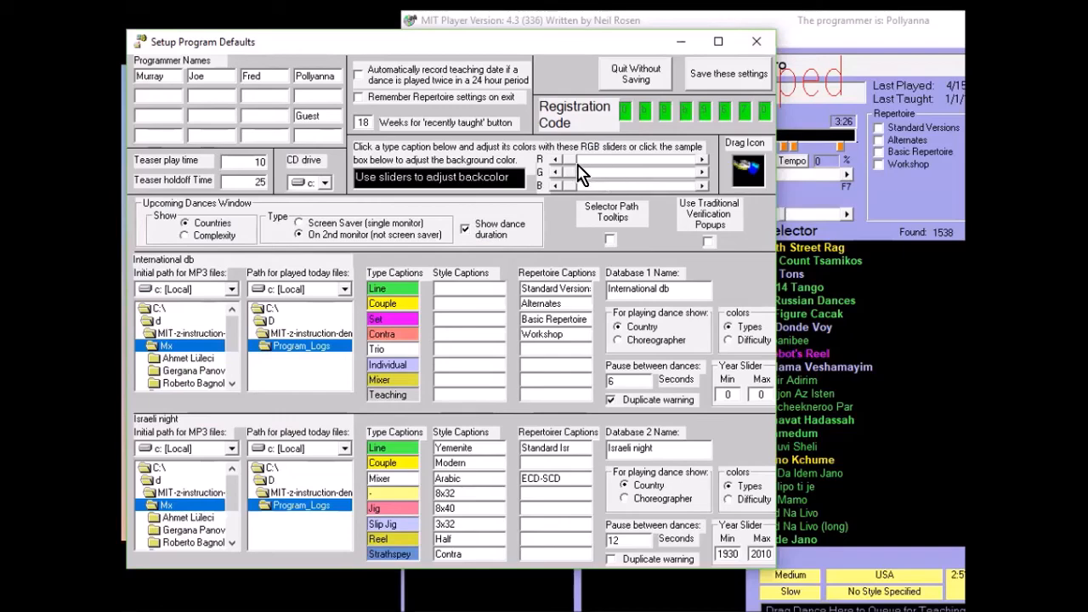
left_click_drag(563, 161, 647, 166)
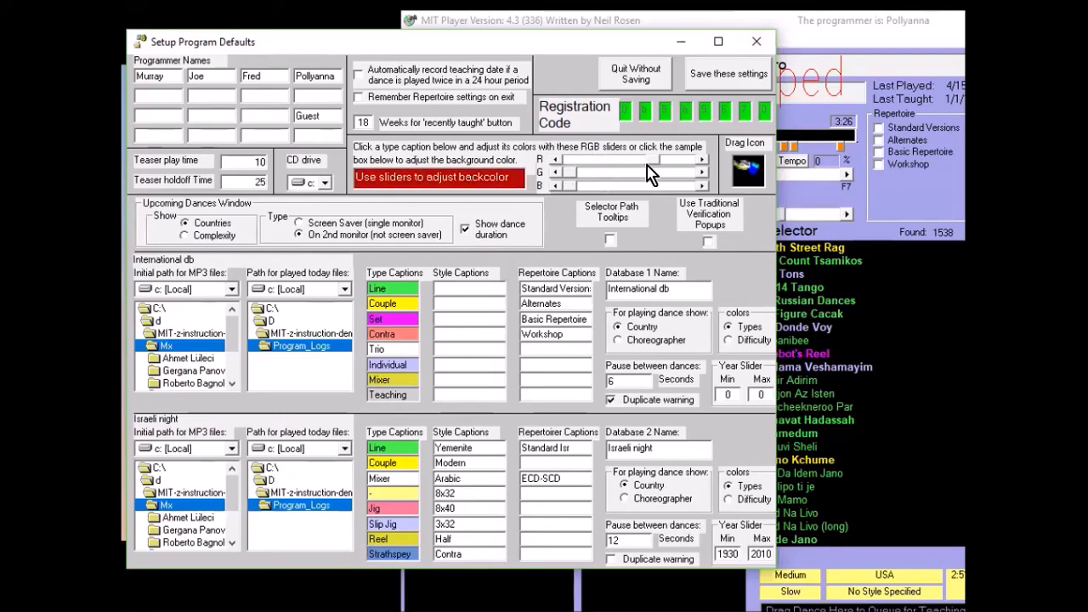
left_click(707, 80)
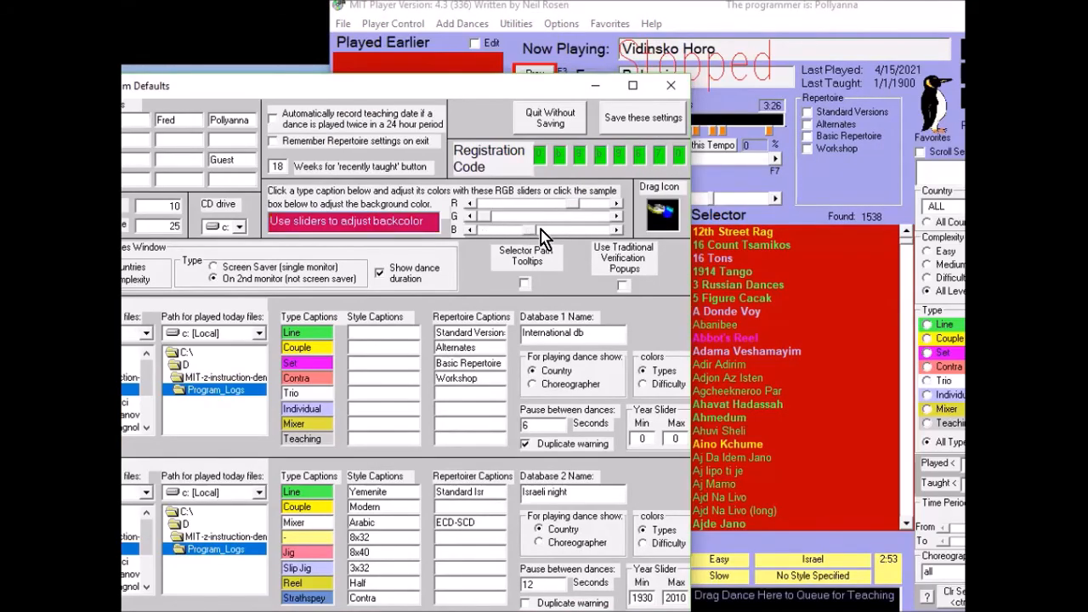
- Try to save magenta as the background color in the program defaults, and dismiss the warning
left_click_drag(540, 229, 568, 230)
left_click(620, 124)
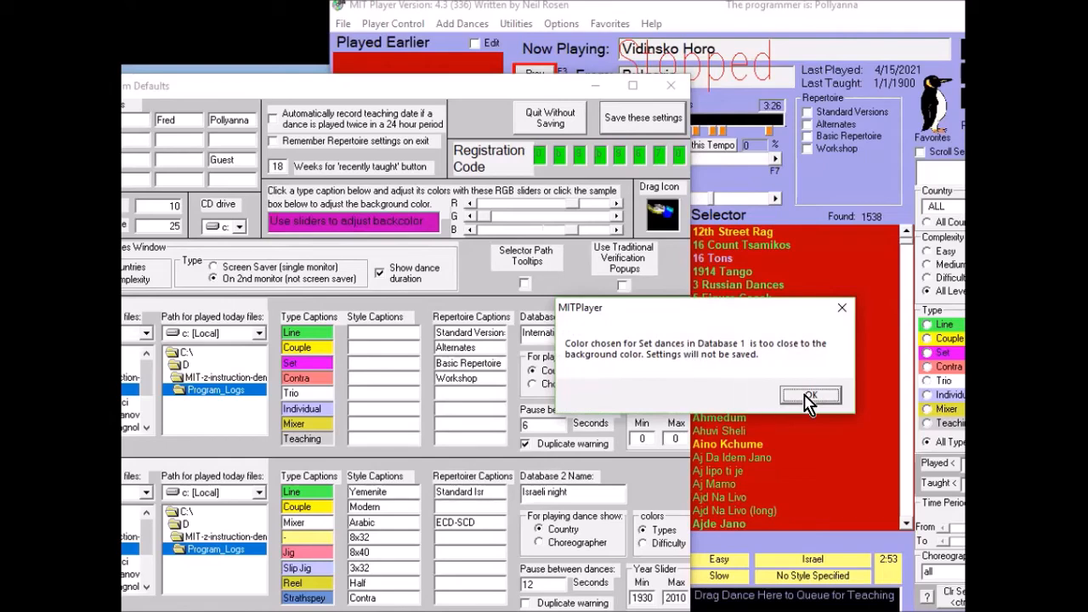
left_click(810, 396)
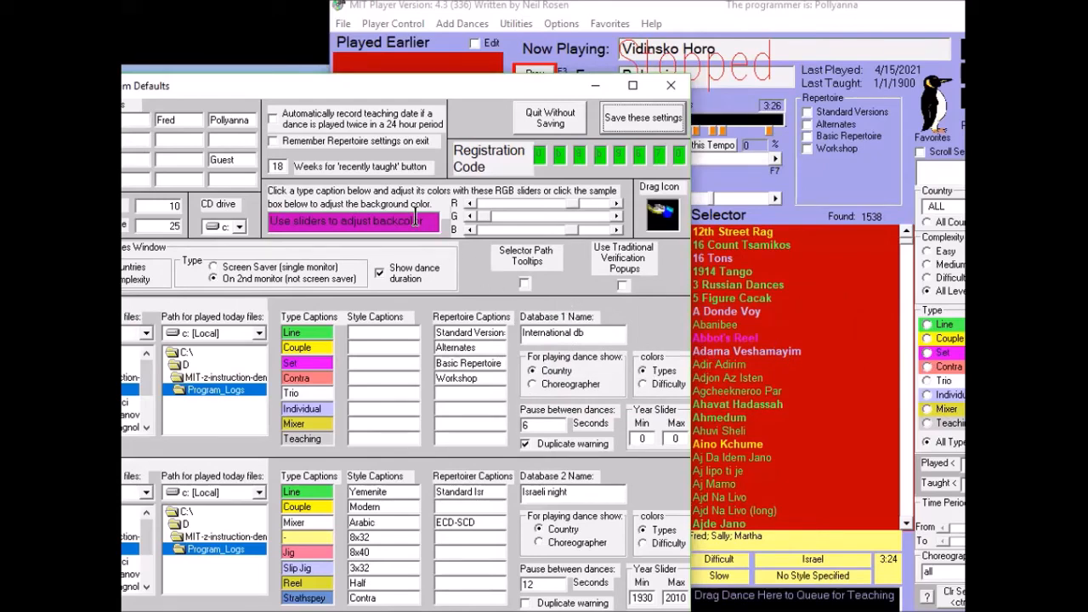
- Reduce the background color's red and blue components to make it black, and save the default settings
left_click(424, 221)
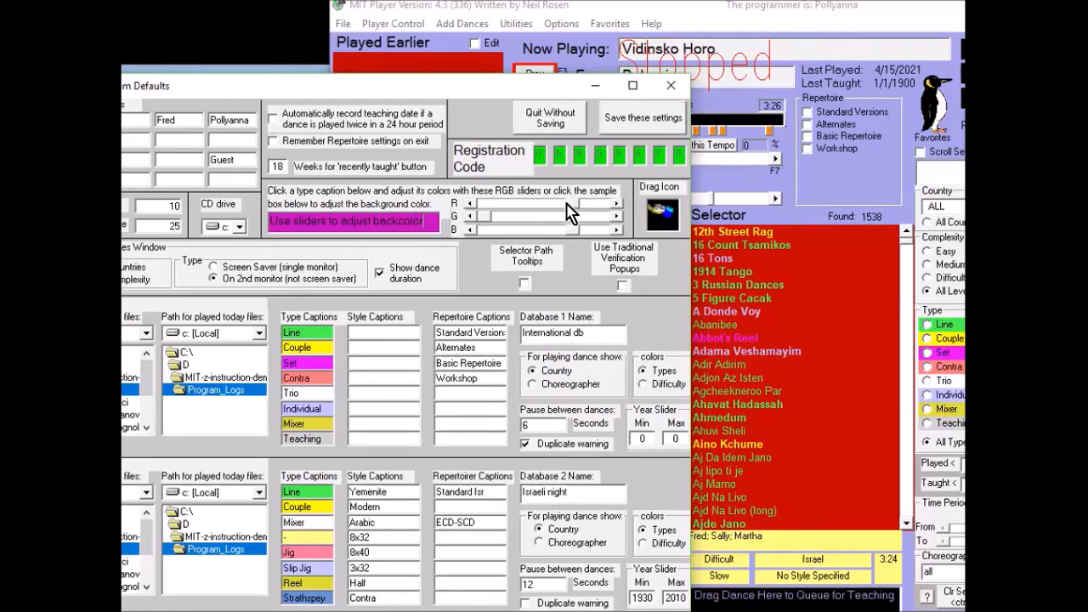
left_click_drag(568, 204, 480, 203)
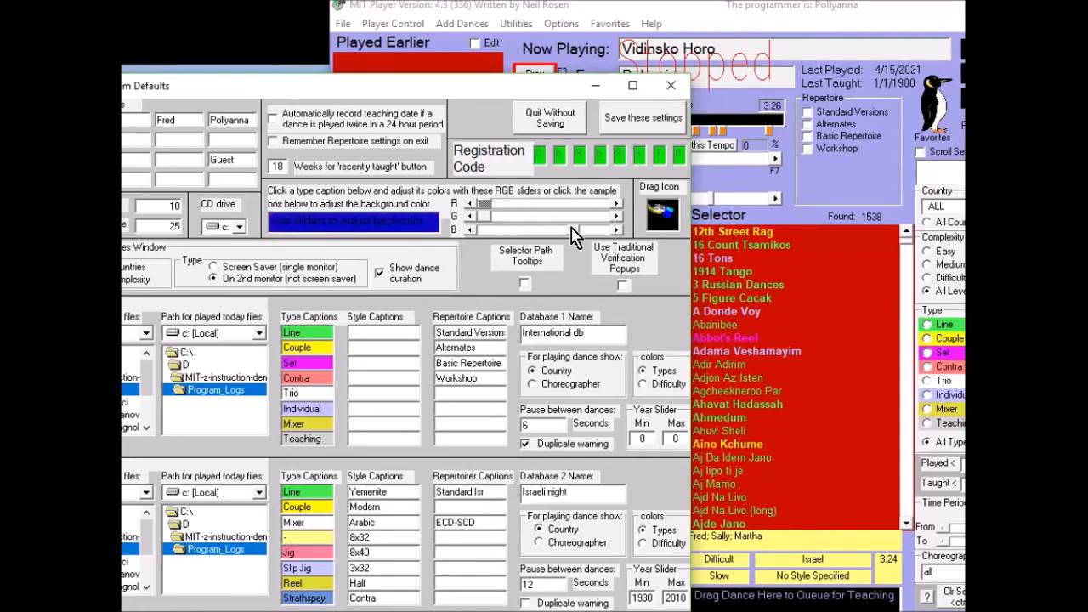
left_click(646, 120)
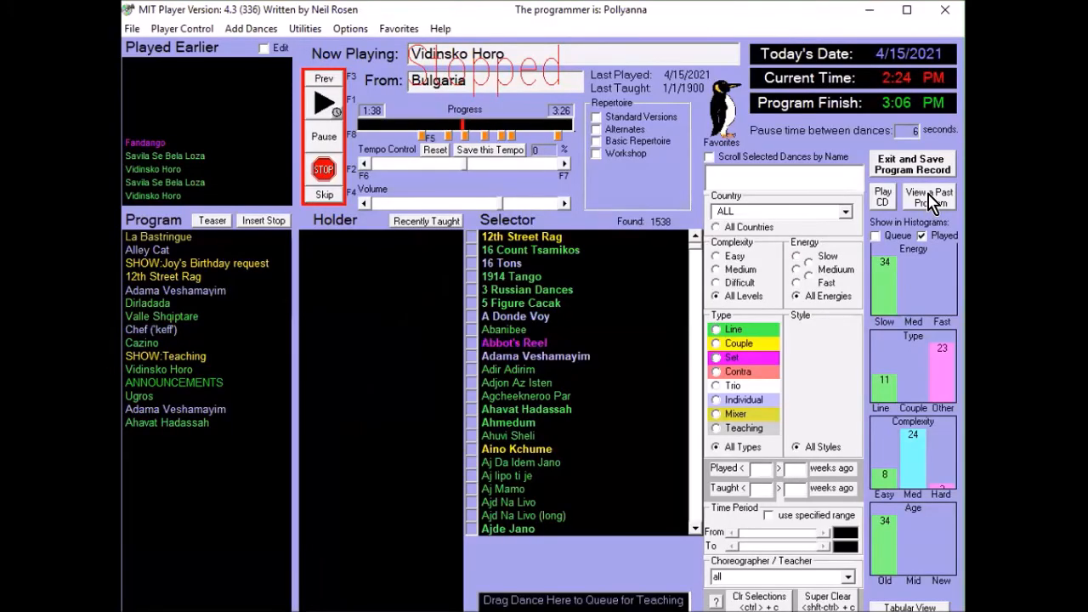
- Open the list of past programs and view the dances of Wednesday_2024_06_19
left_click(932, 200)
left_click(465, 287)
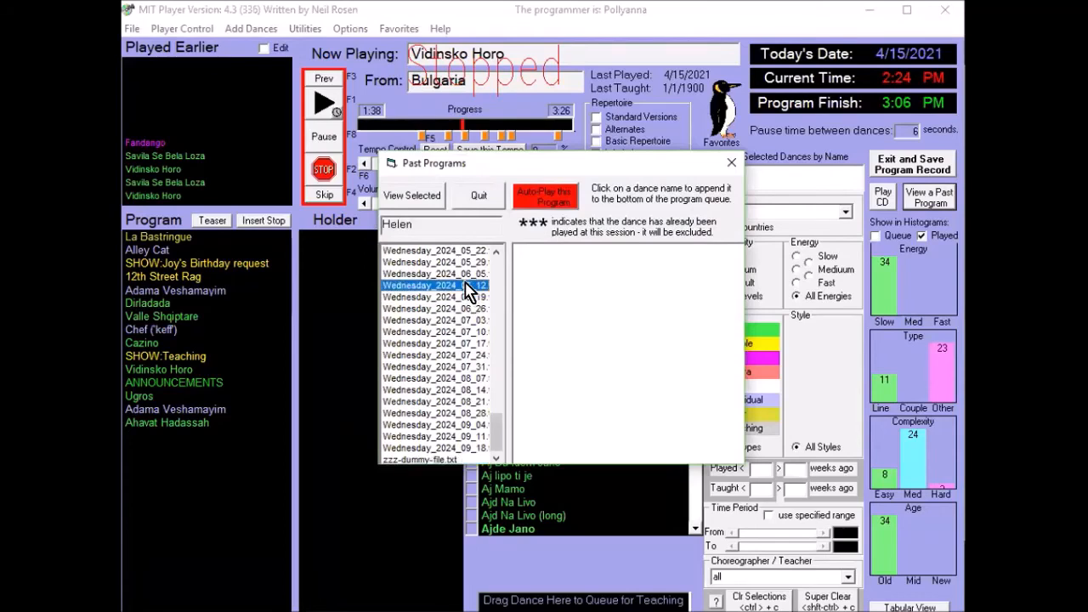
left_click(464, 296)
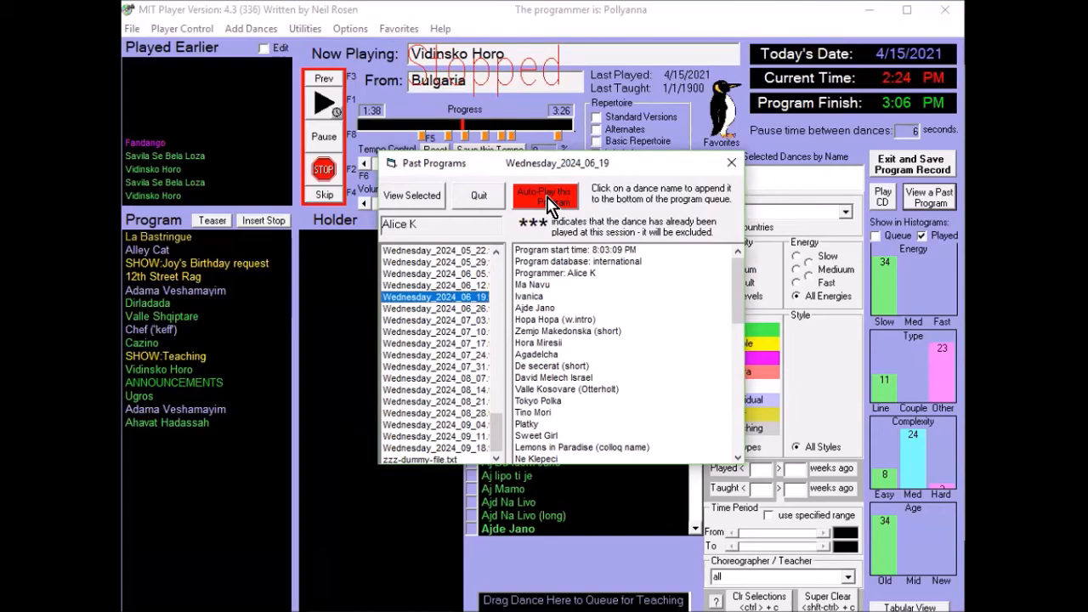
- Browse the July and August 2024 programs, view Wednesday_2024_08_07, and append its dance Fado to the program queue
left_click(426, 353)
left_click(422, 377)
left_click(427, 345)
left_click(431, 331)
left_click(424, 365)
left_click(422, 378)
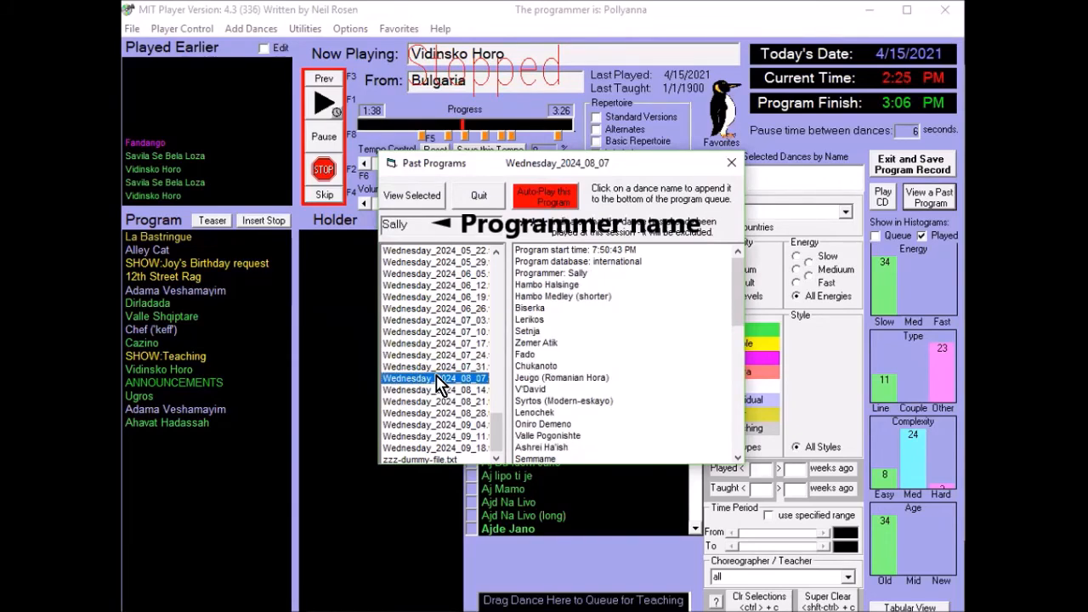
left_click(435, 367)
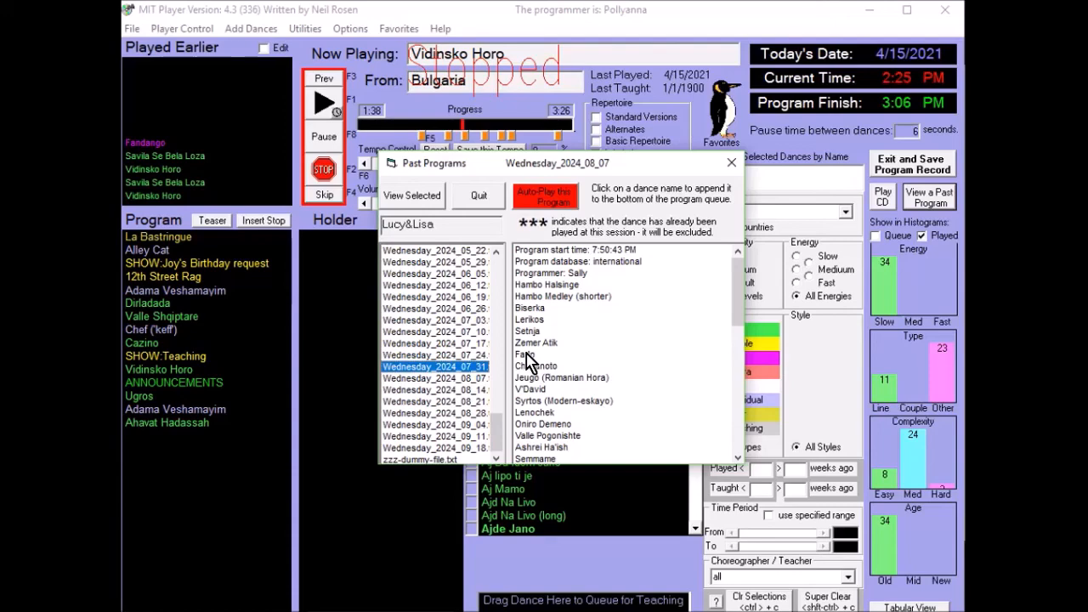
left_click(526, 353)
left_click(438, 412)
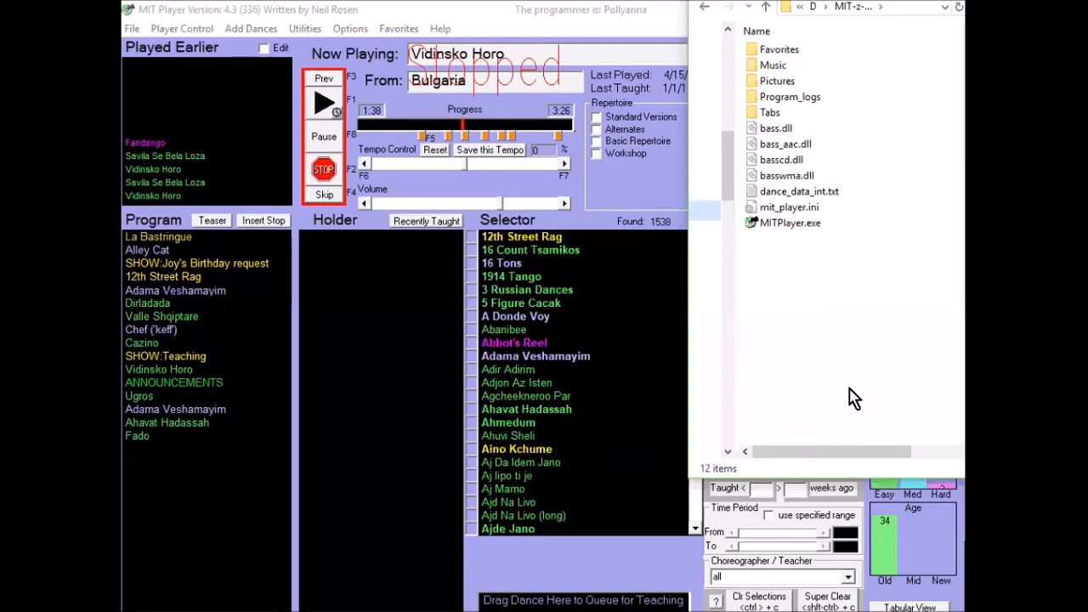
- Switch to File Explorer and open the Pictures folder inside the player's directory
double_click(787, 81)
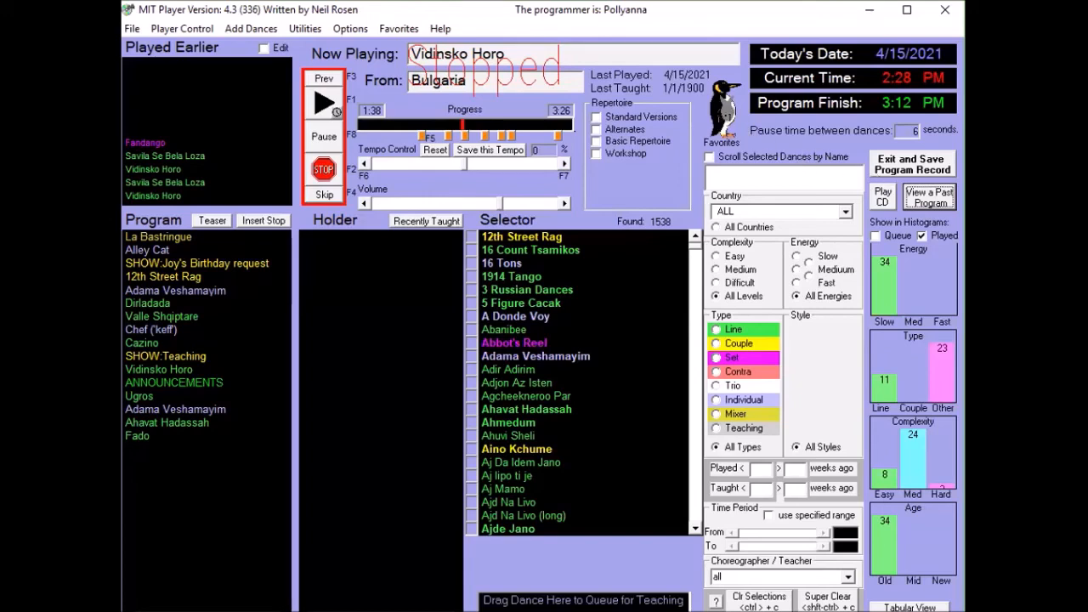
- View the current programmer's favorites list, select Banjsko, and exit the list without saving
left_click(725, 109)
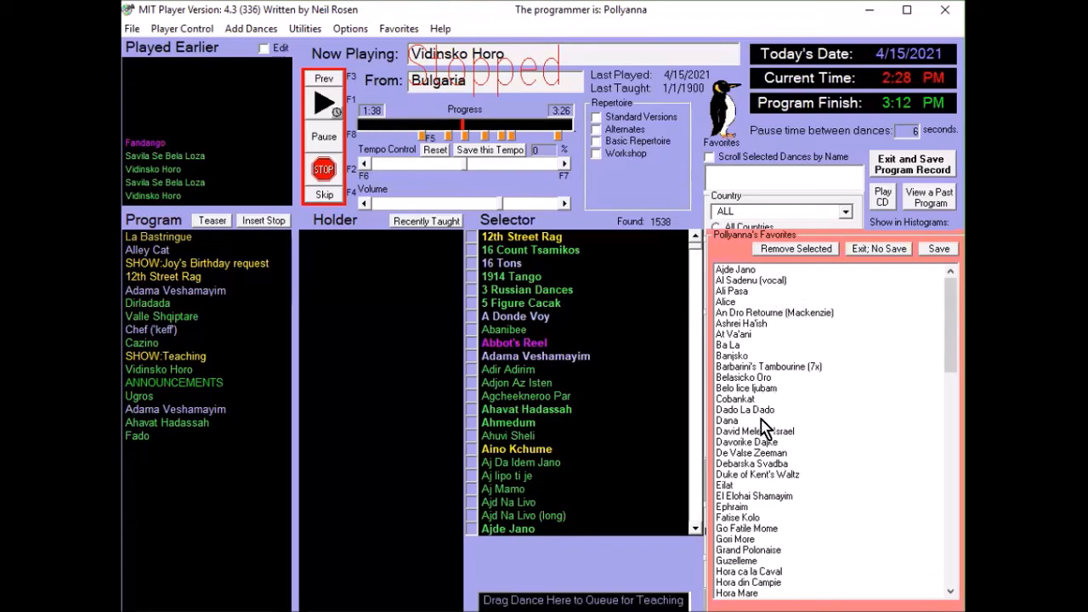
left_click(760, 356)
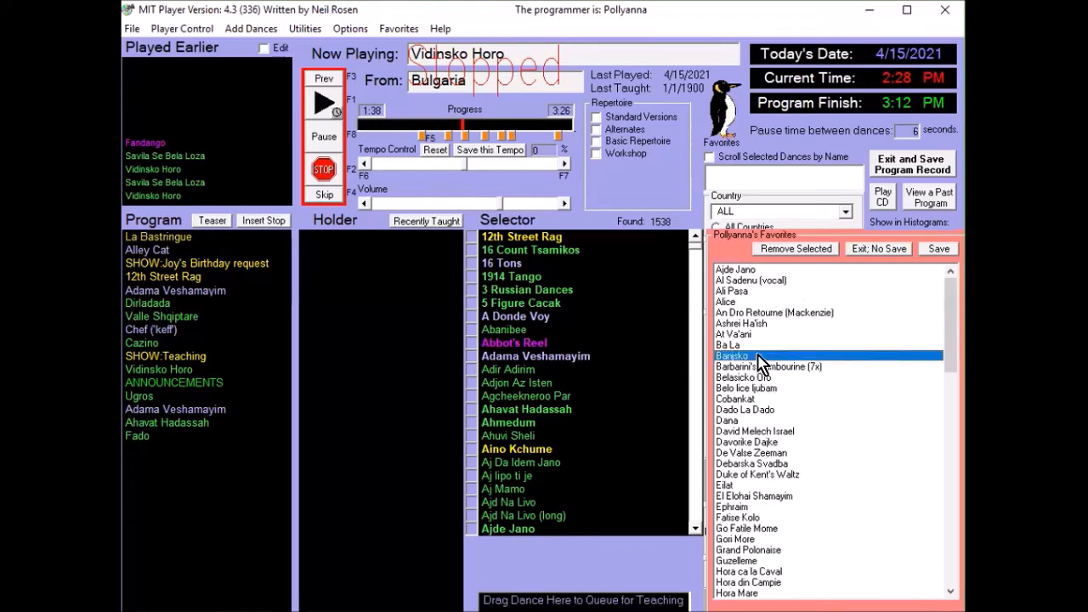
left_click(891, 249)
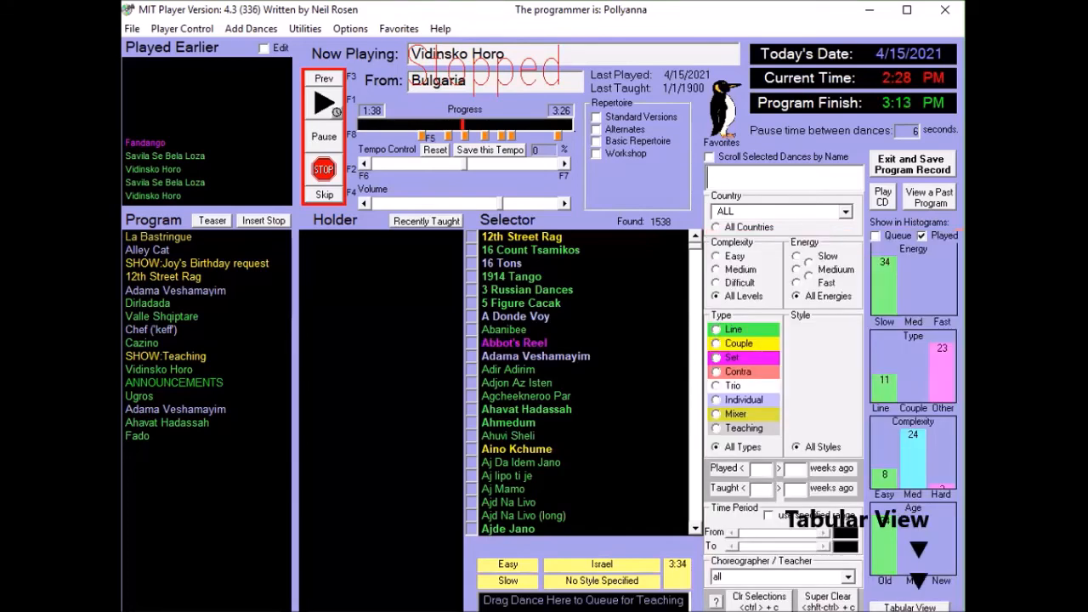
- Show the Selector's dances in tabular view, and return to normal view
left_click(910, 607)
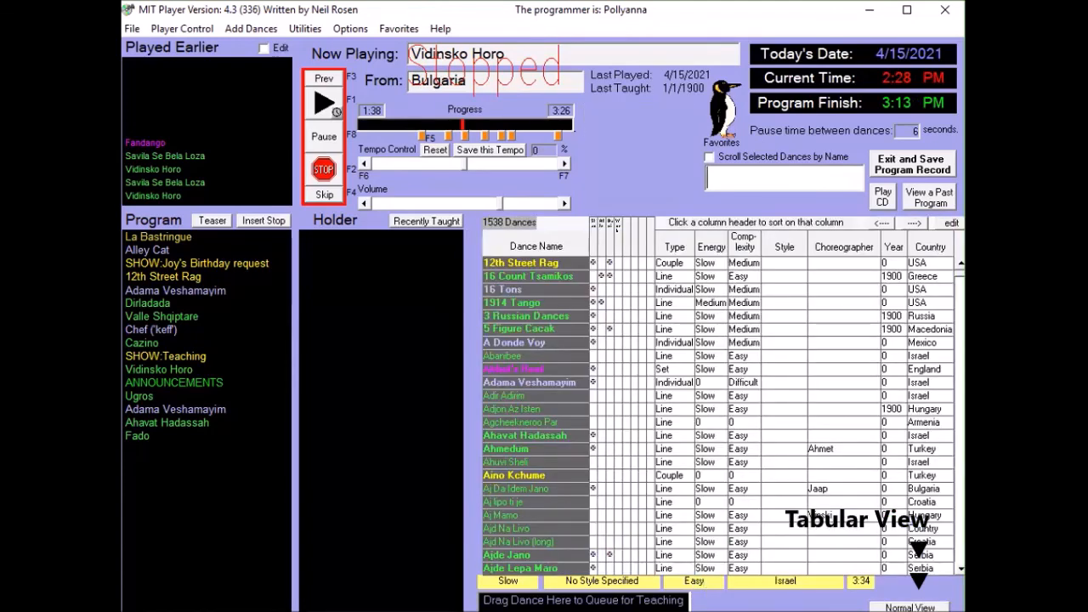
left_click(909, 607)
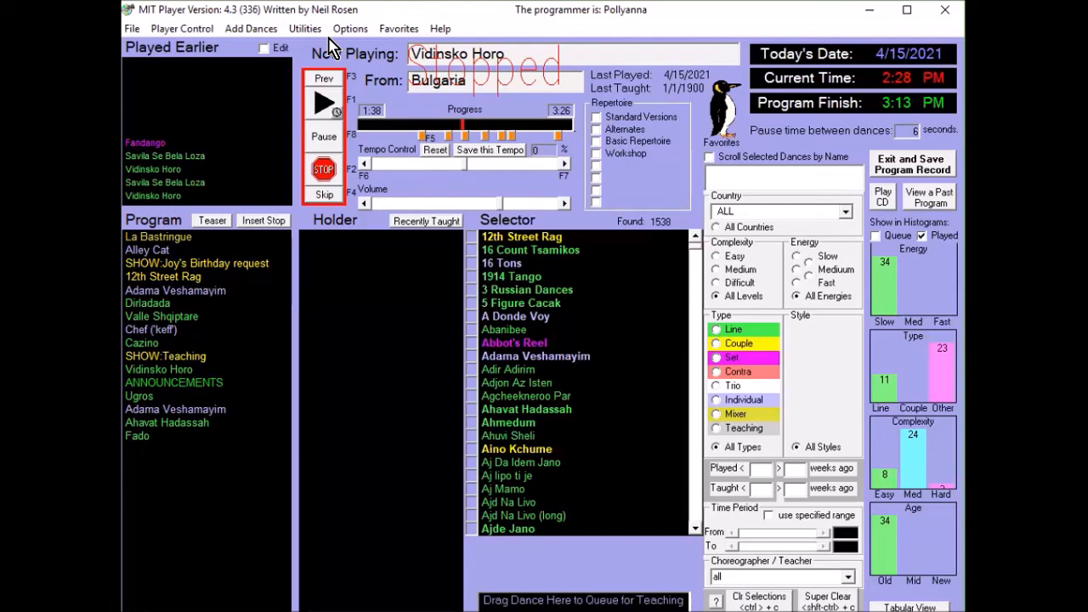
- Open the lost music search tool, and close it without running a search
left_click(306, 30)
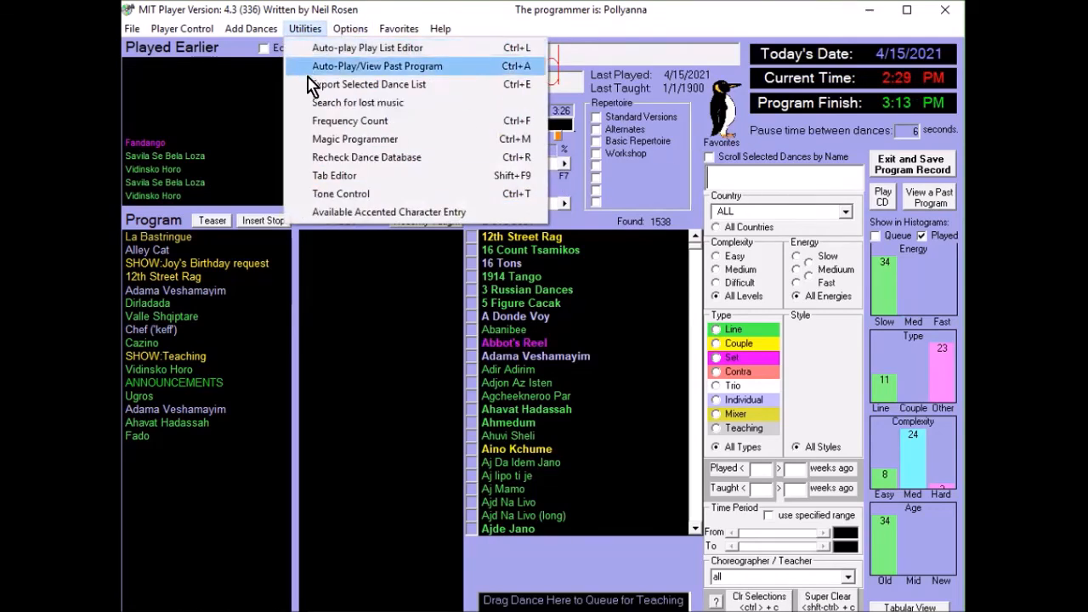
left_click(323, 111)
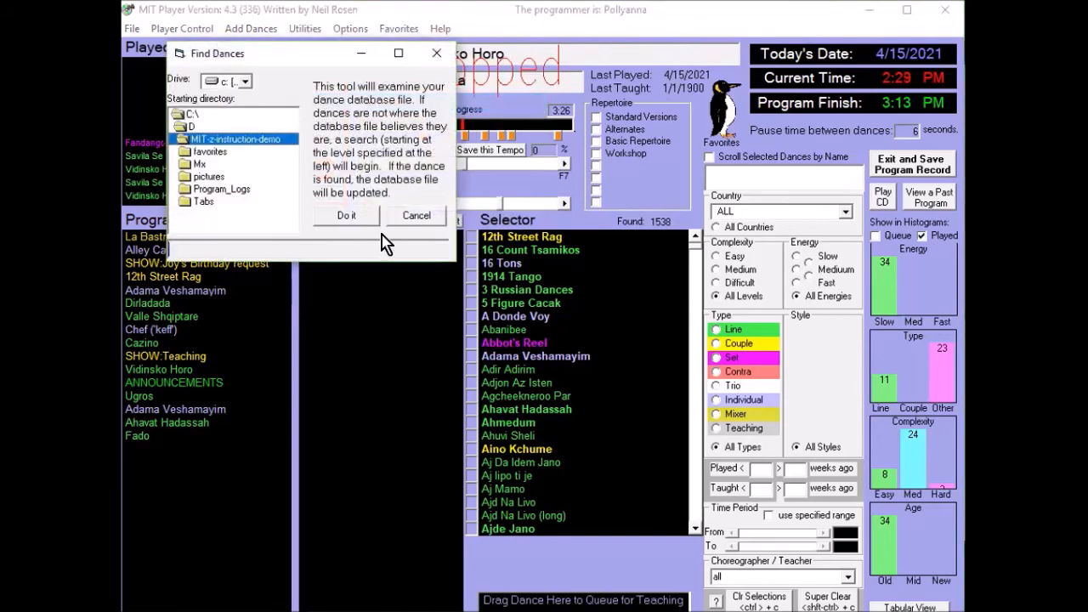
left_click(433, 56)
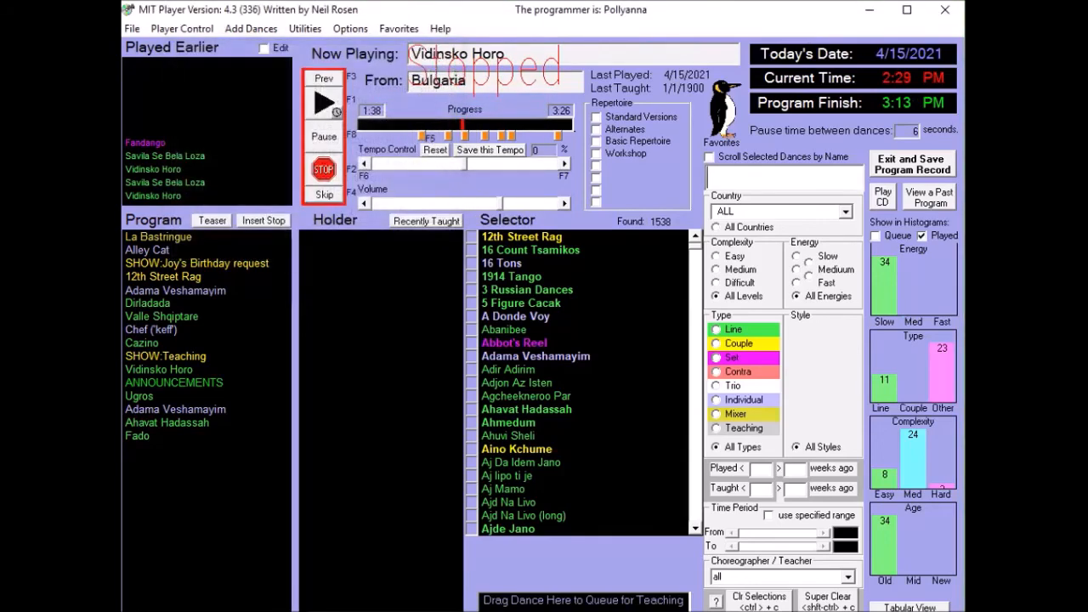
- Open the country hierarchy definitions
left_click(350, 28)
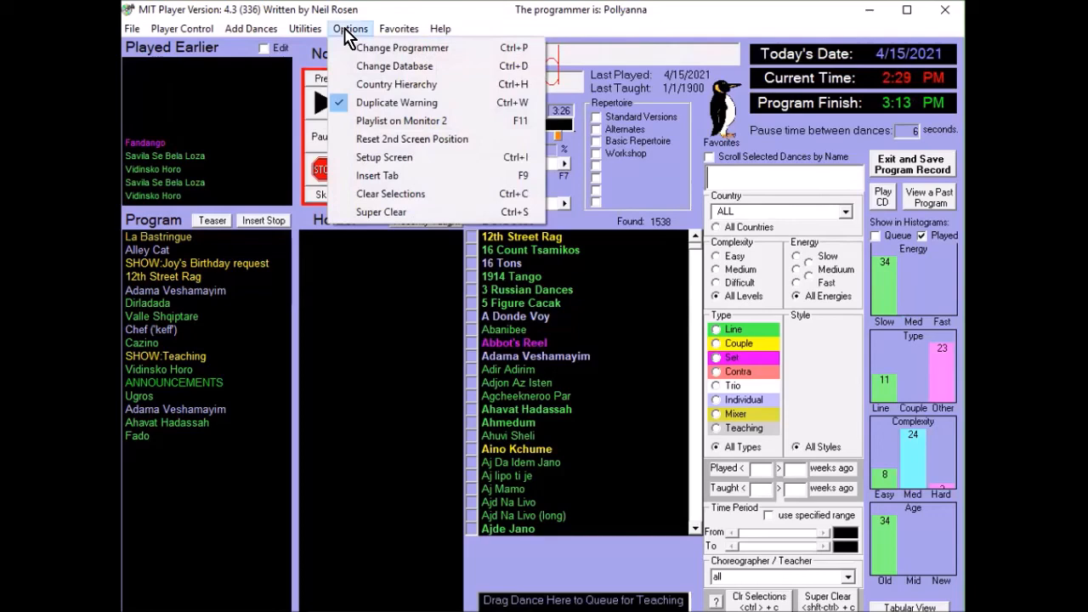
left_click(380, 84)
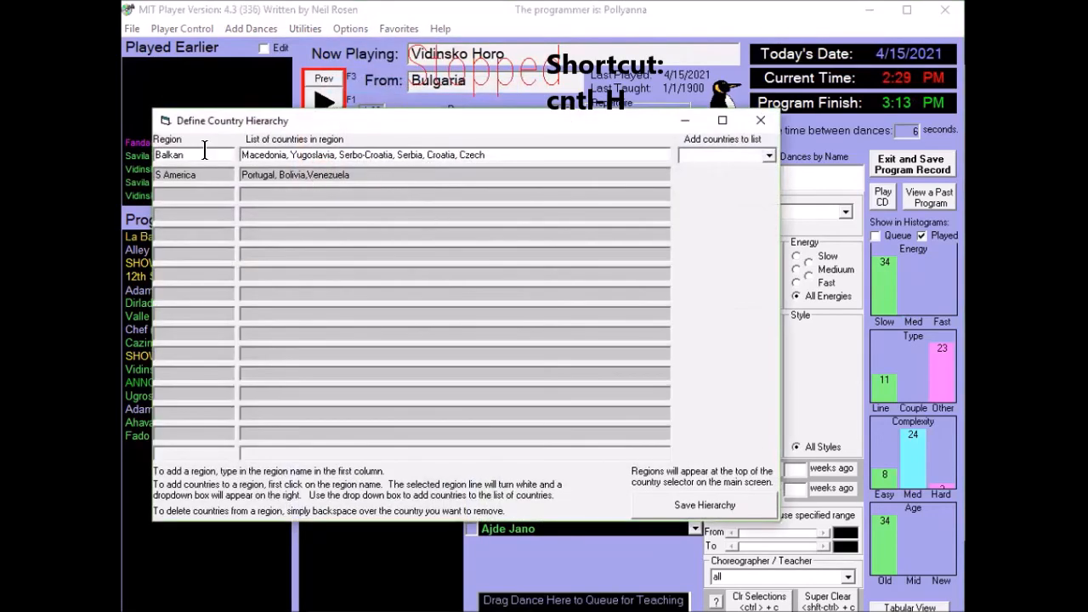